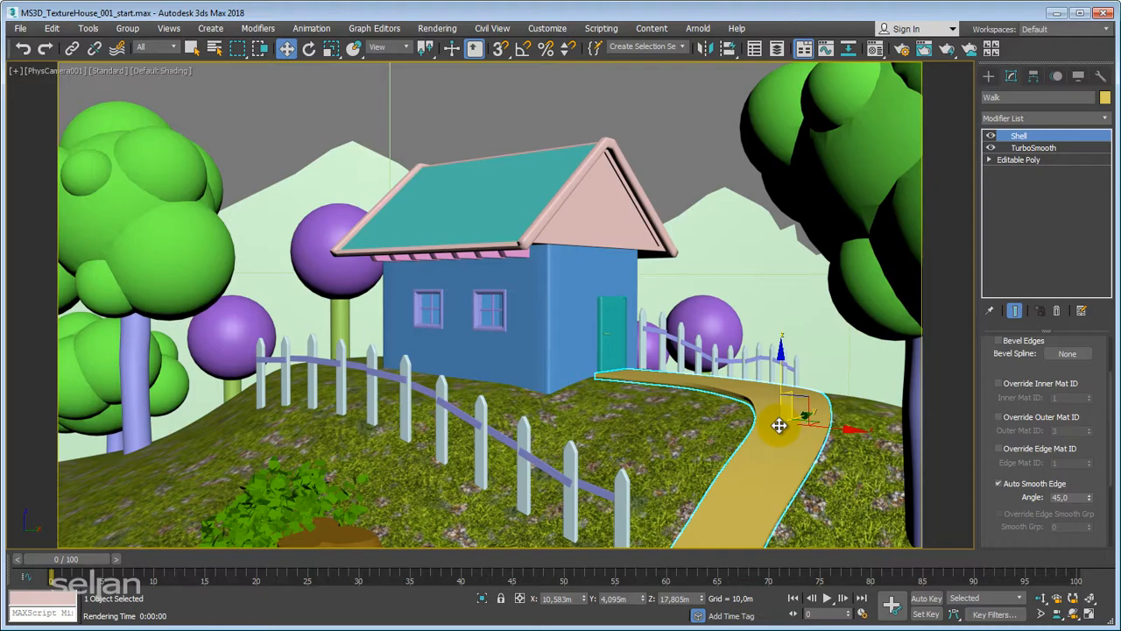
Step: Switch from the camera to a perspective view and frame the upper bend of the walkway near the door
key("p")
key("z")
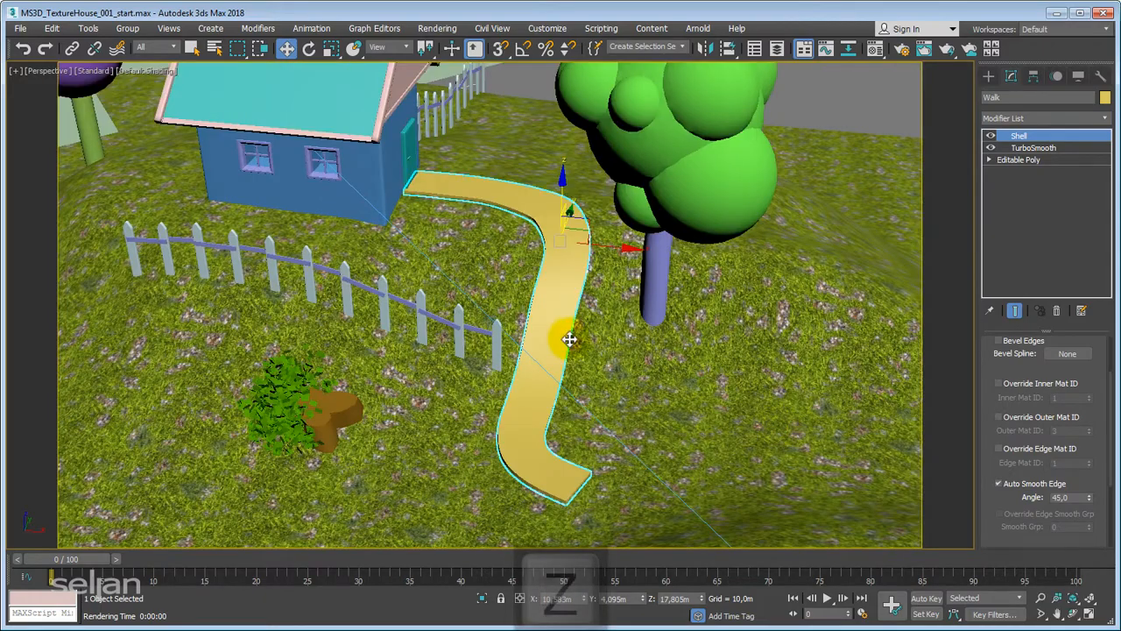
key("z")
scroll(569, 319, "down", 5)
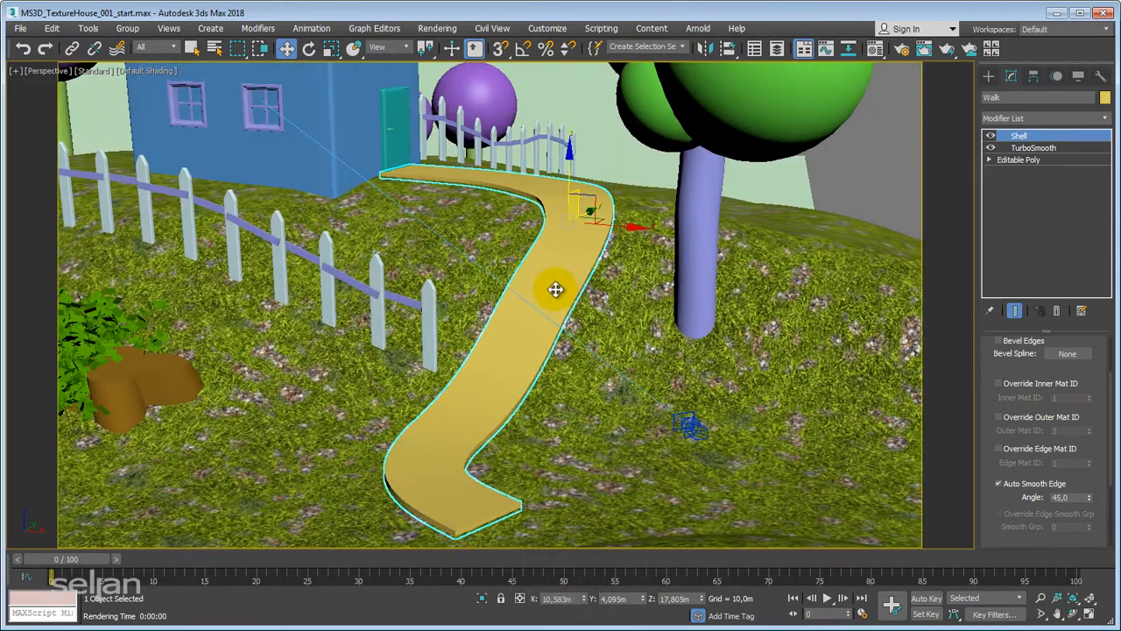
scroll(560, 281, "down", 3)
scroll(561, 289, "up", 2)
scroll(561, 289, "up", 8)
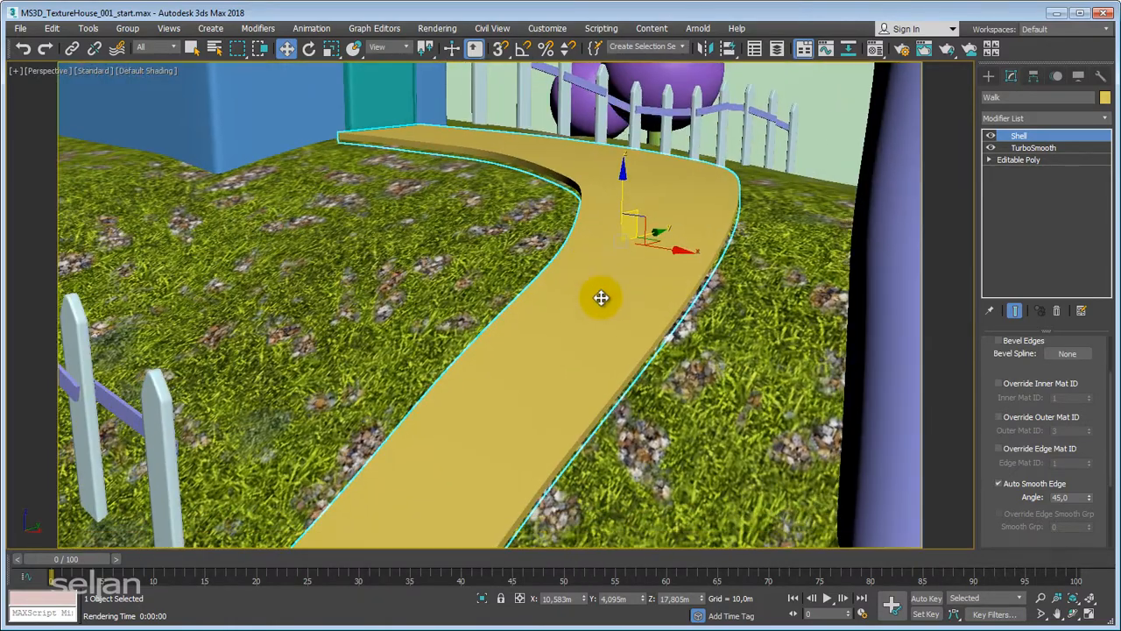
middle_click_drag(600, 298, 602, 369)
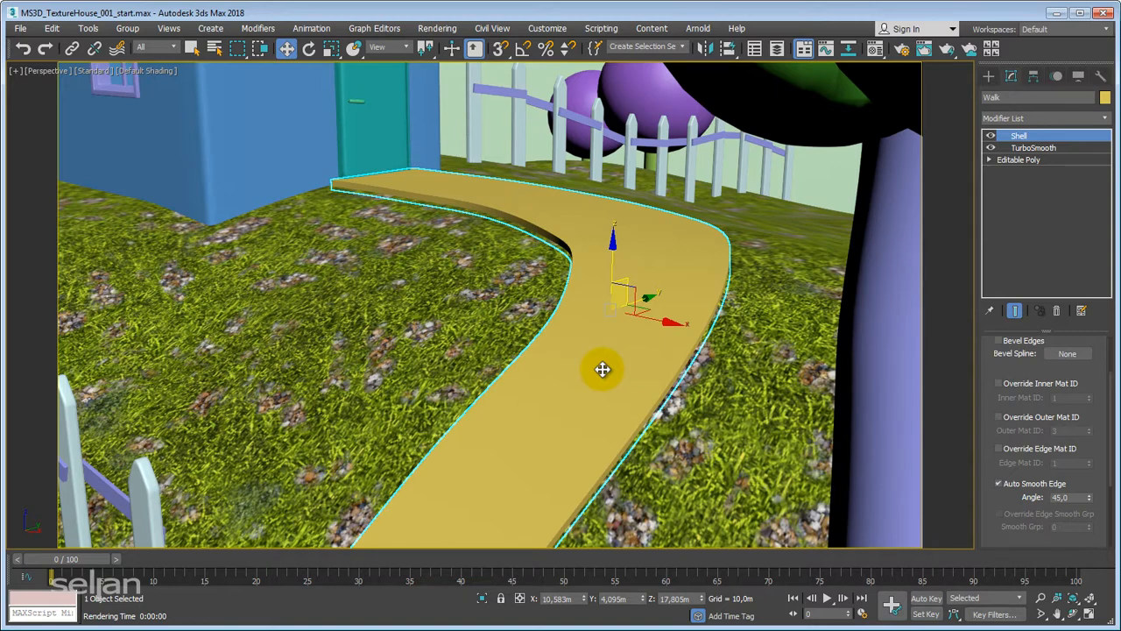
Step: Assign the third, unused sample material to the walkway and name it Concrete
key("m")
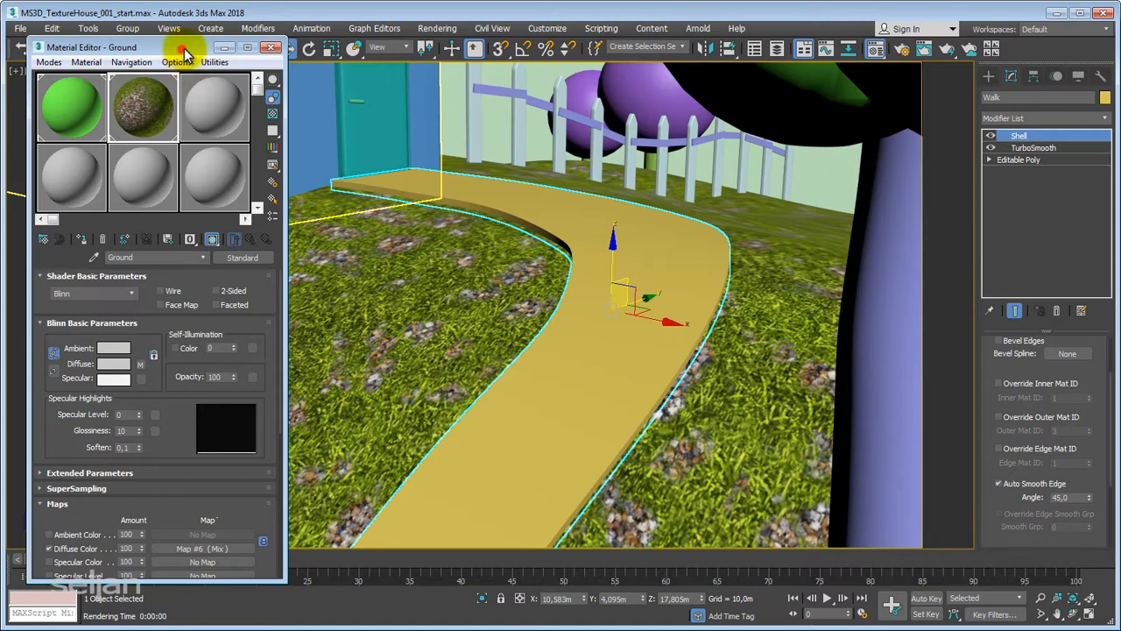
left_click_drag(199, 49, 207, 49)
left_click(220, 100)
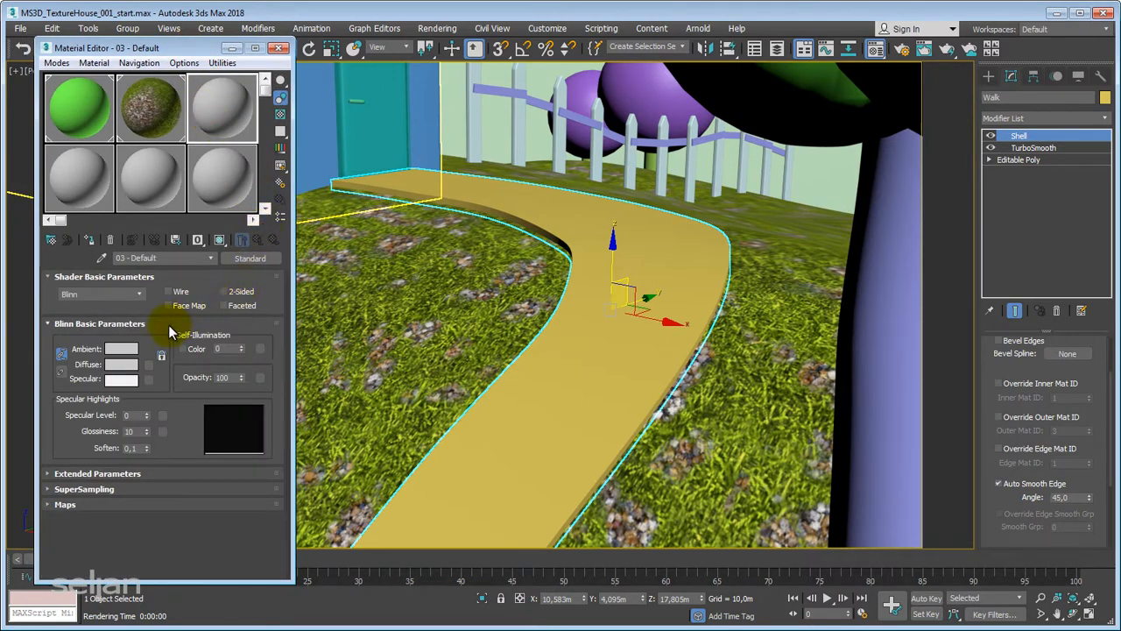
right_click(226, 109)
left_click(252, 113)
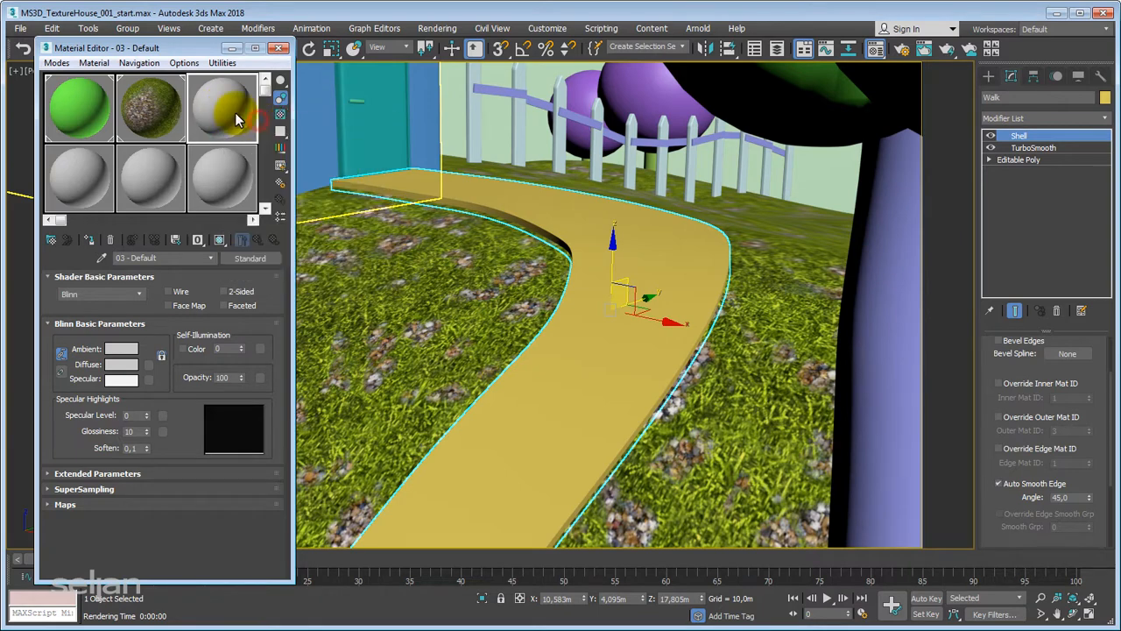
left_click_drag(224, 114, 613, 273)
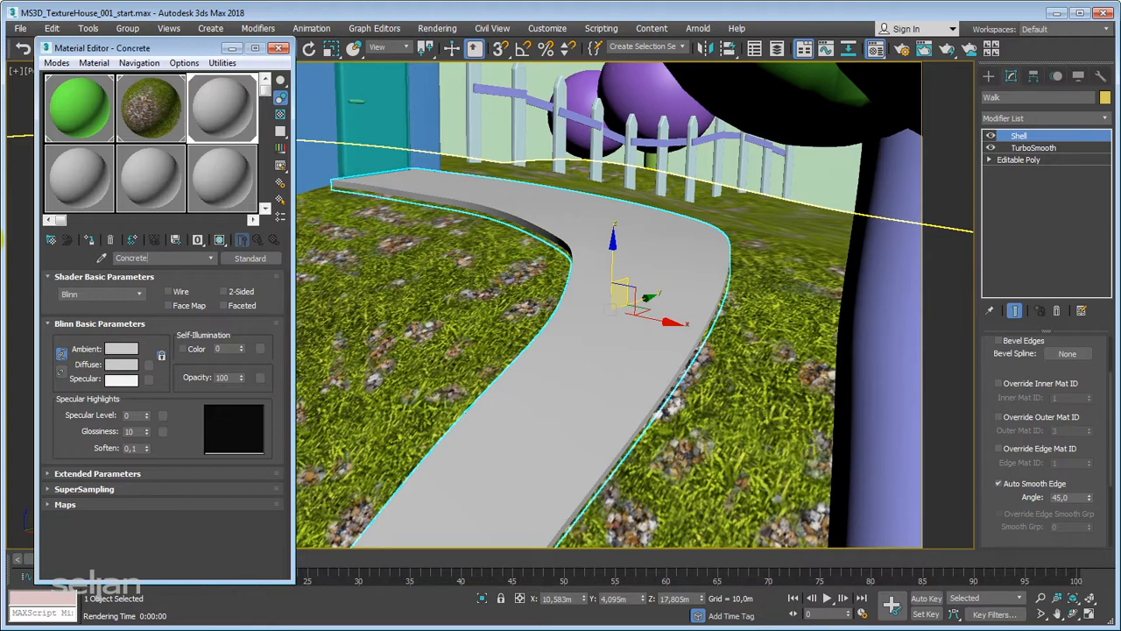
key("Return")
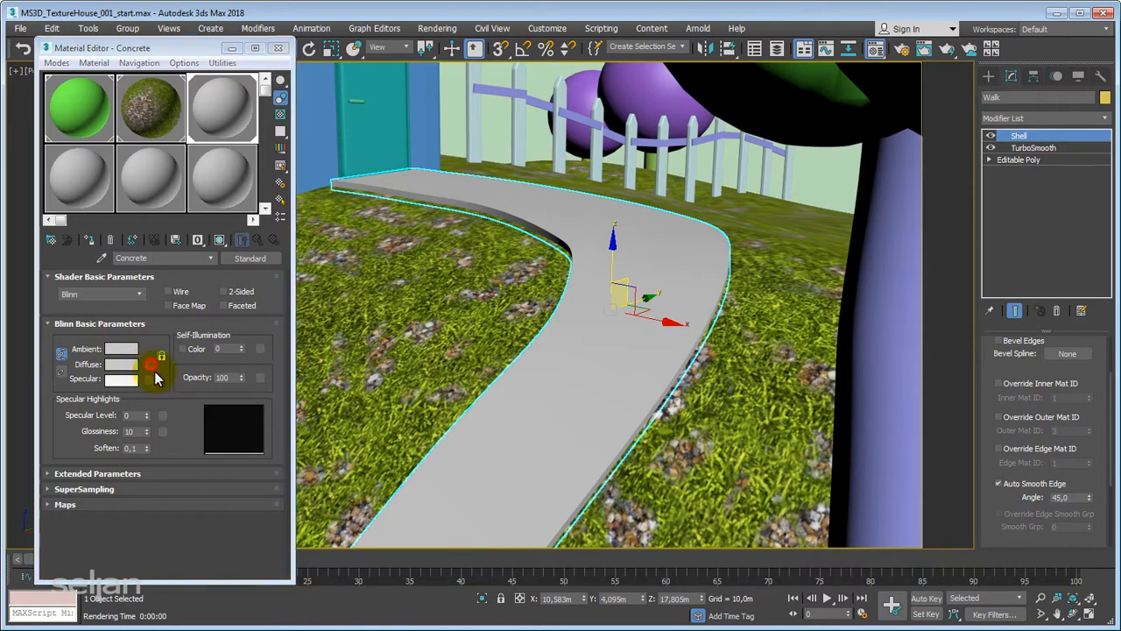
Step: Load Concrete_Diffuse.jpg as the Concrete material's diffuse bitmap and show the texture in the viewport
left_click(150, 365)
left_click(265, 123)
double_click(266, 123)
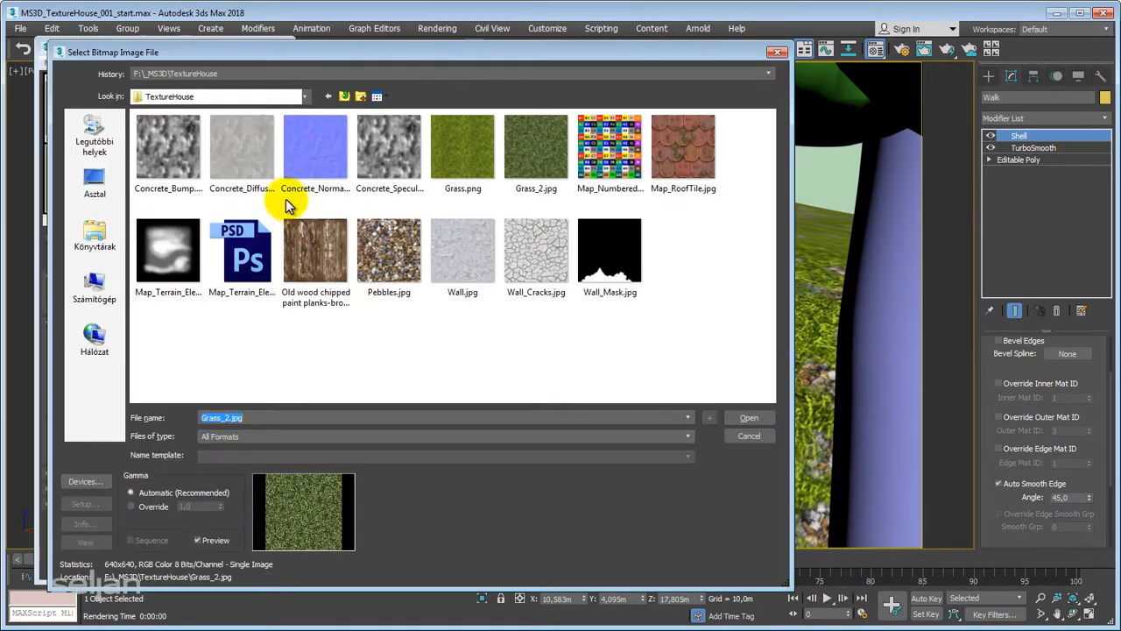
left_click(239, 147)
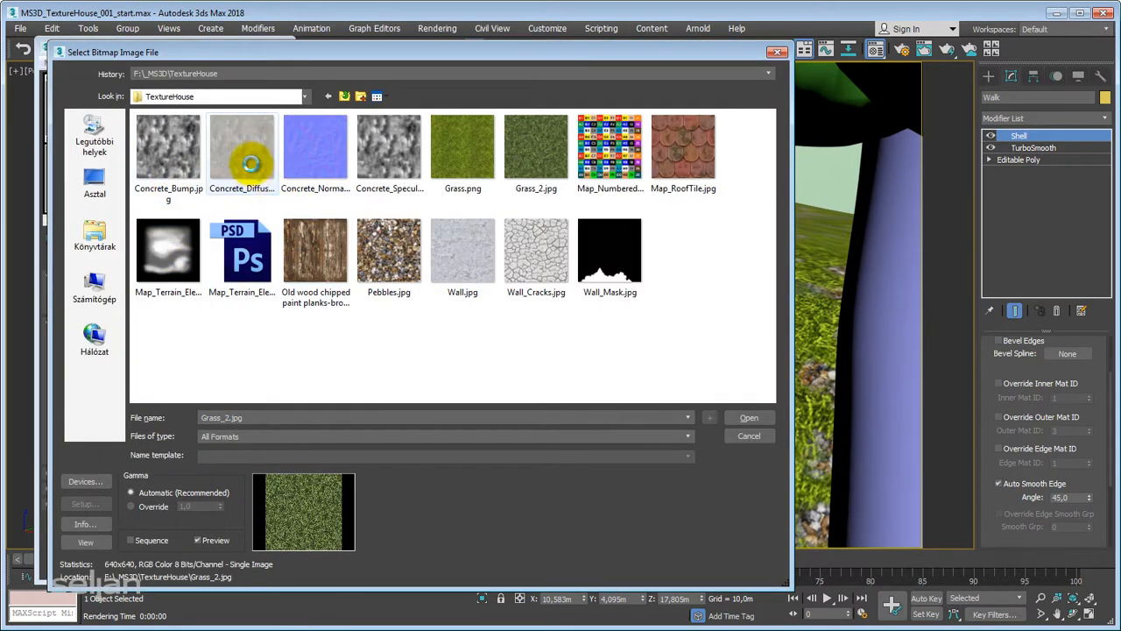
left_click(745, 419)
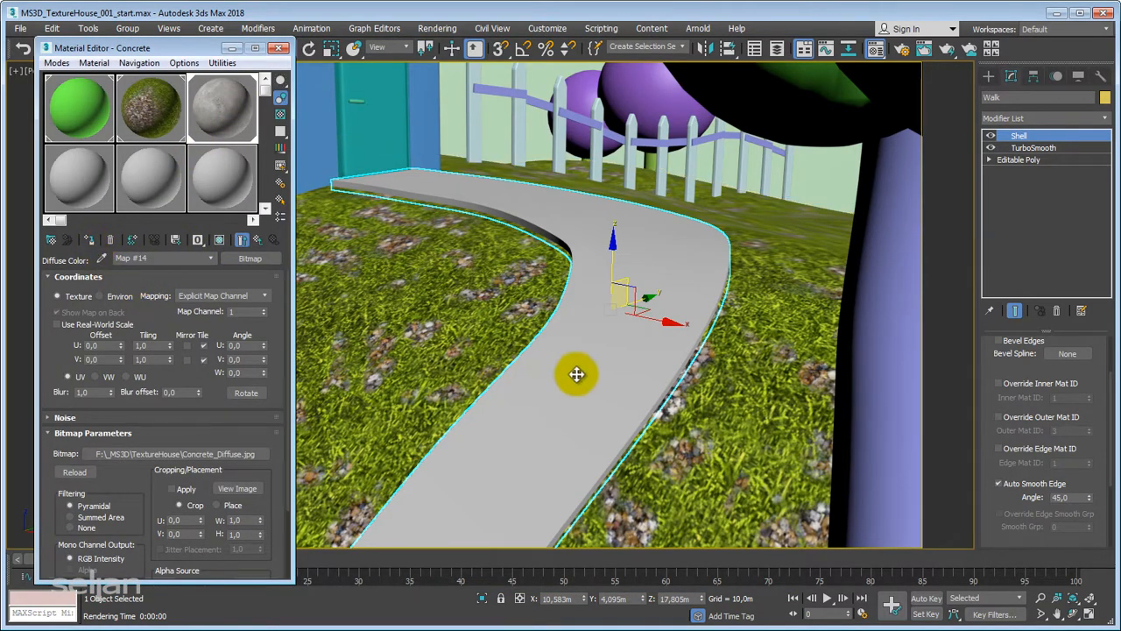
left_click(218, 241)
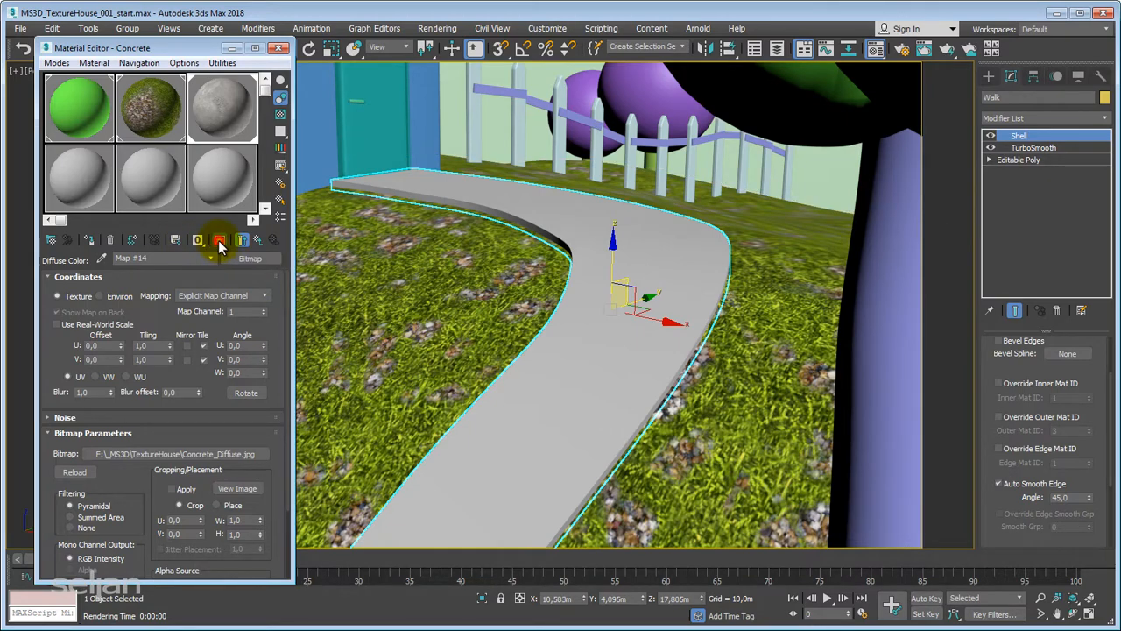
Step: Isolate the walkway while keeping the camera view intact, and frame it in perspective
middle_click_drag(571, 369, 566, 410, "alt")
middle_click_drag(556, 370, 663, 422, "alt")
scroll(657, 390, "down", 3)
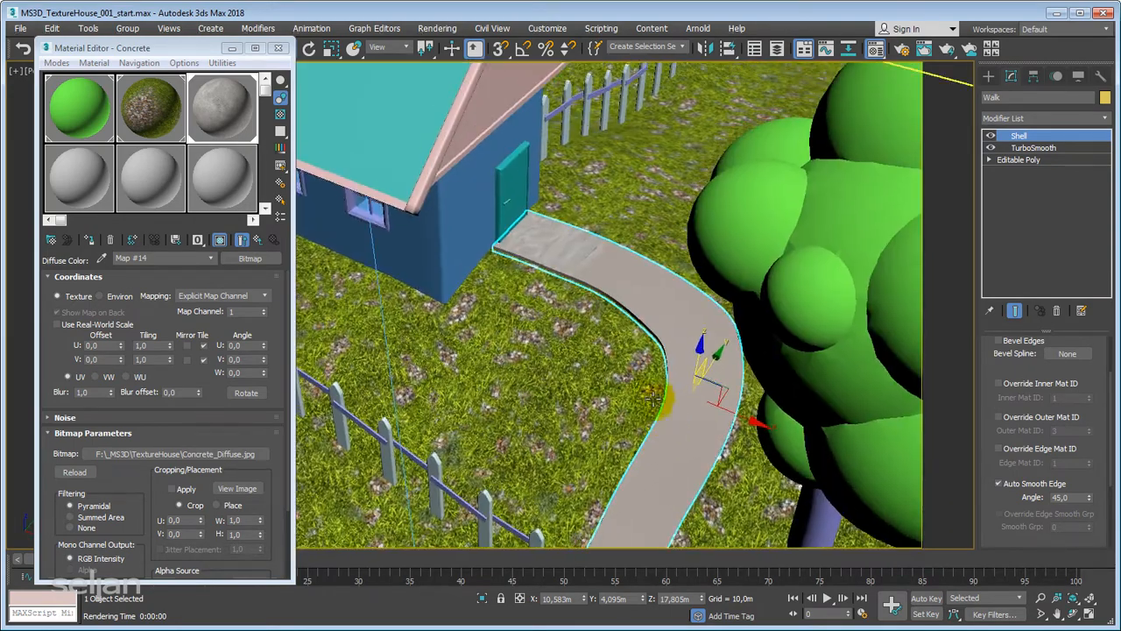
key("alt+w")
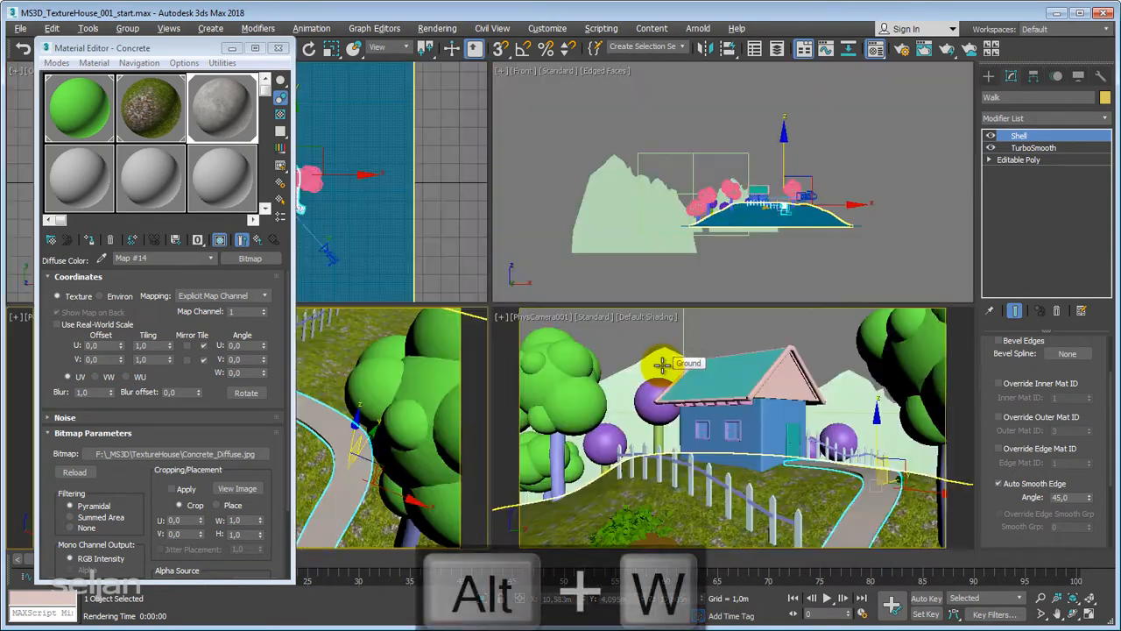
key("alt+w")
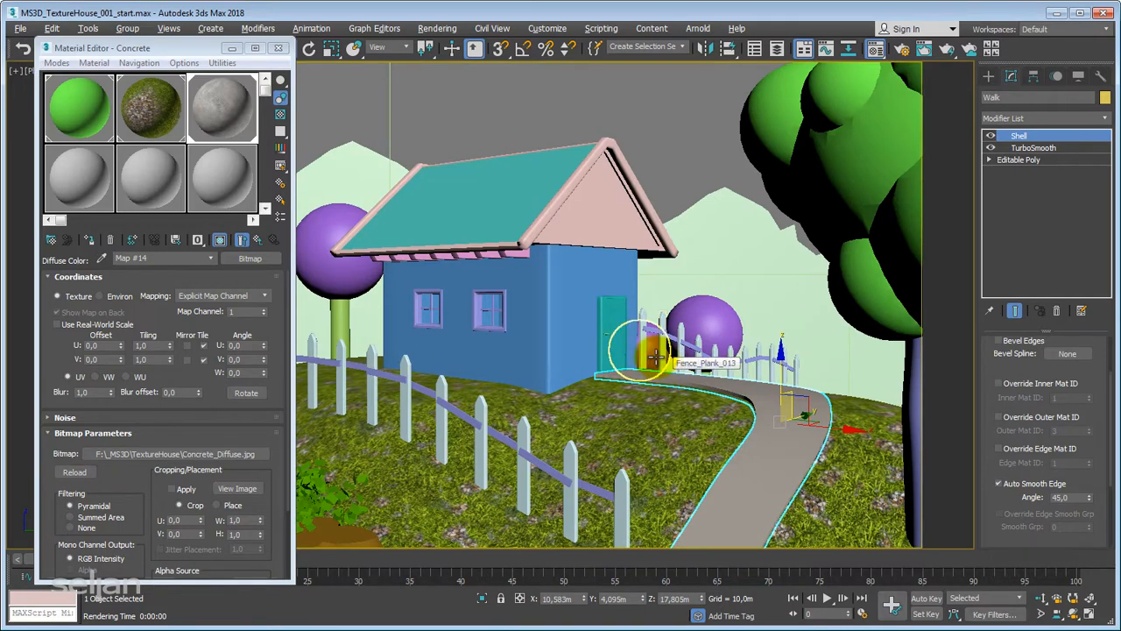
key("alt+q")
key("p")
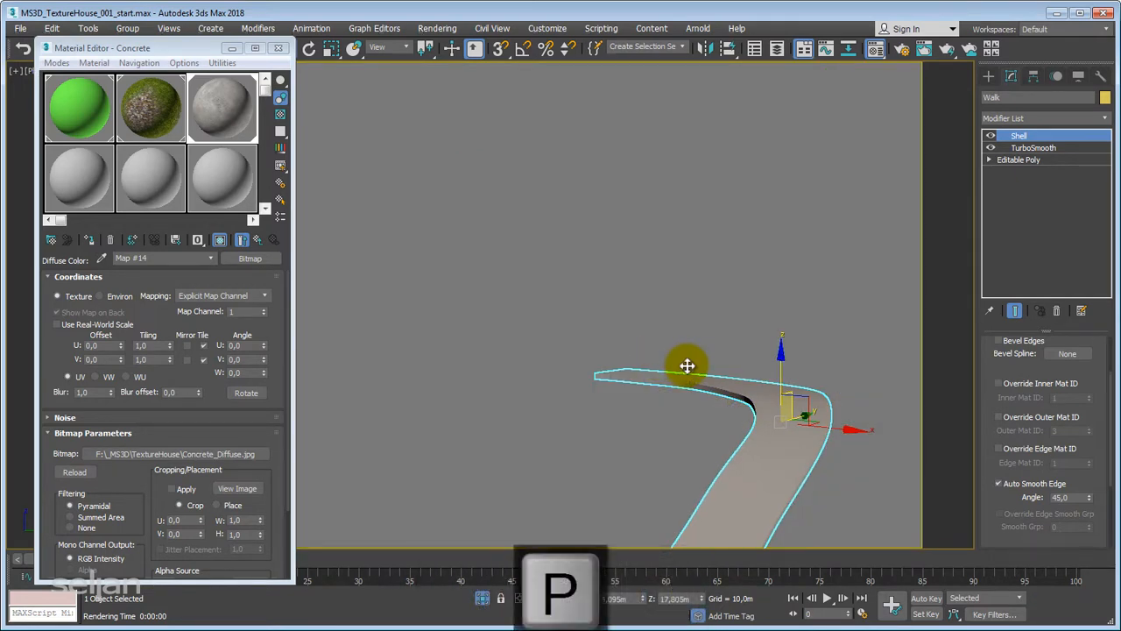
key("z")
Step: Examine how the concrete texture is mapped and stretched at the end of the isolated walkway
middle_click_drag(625, 335, 542, 350, "alt")
scroll(552, 355, "up", 4)
middle_click_drag(579, 400, 619, 310)
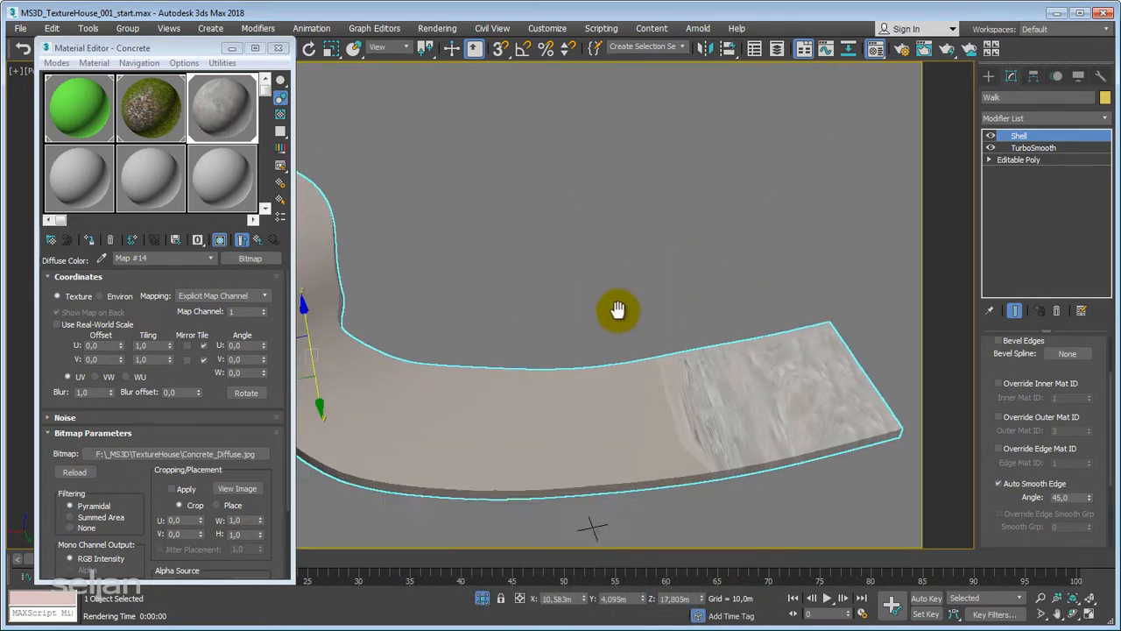
scroll(693, 358, "up", 10)
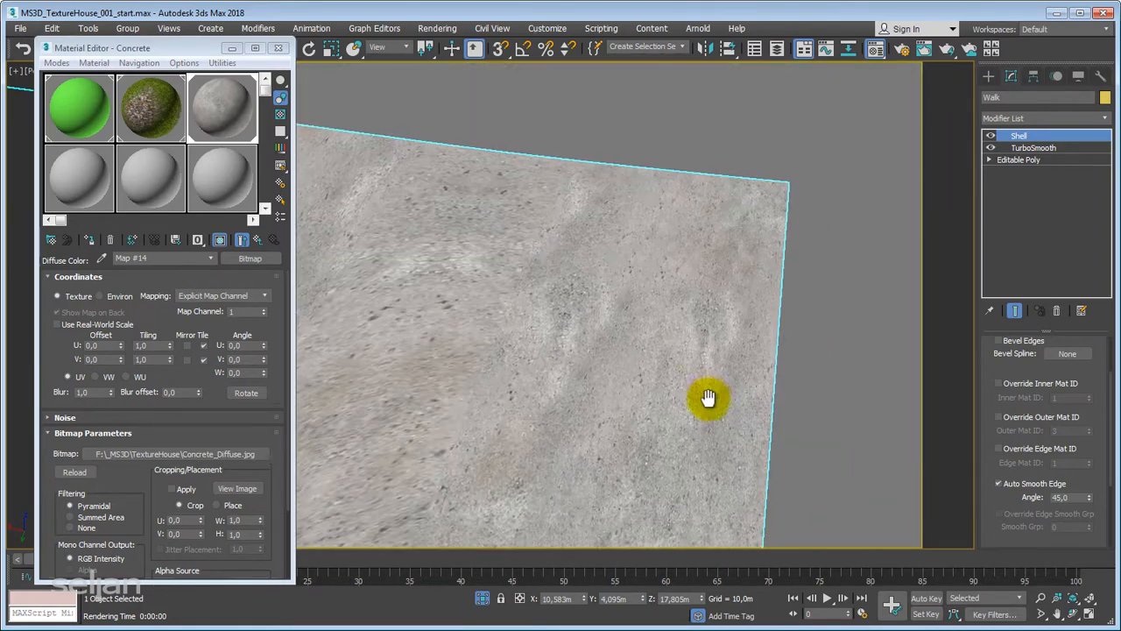
middle_click_drag(620, 338, 684, 320)
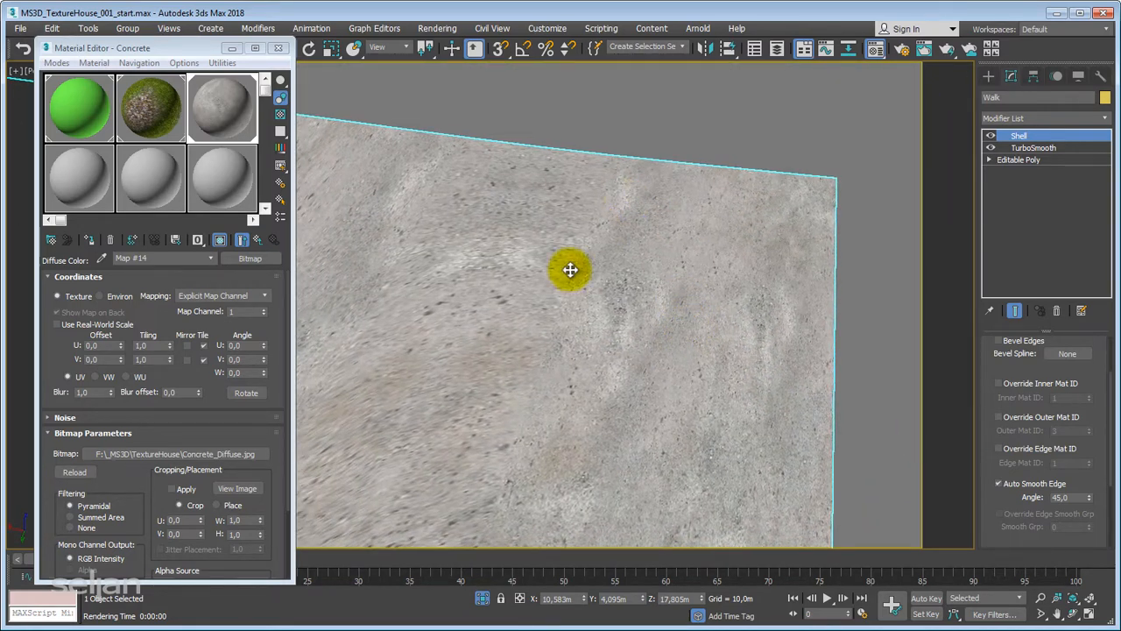
middle_click_drag(613, 362, 675, 383)
scroll(581, 391, "down", 3)
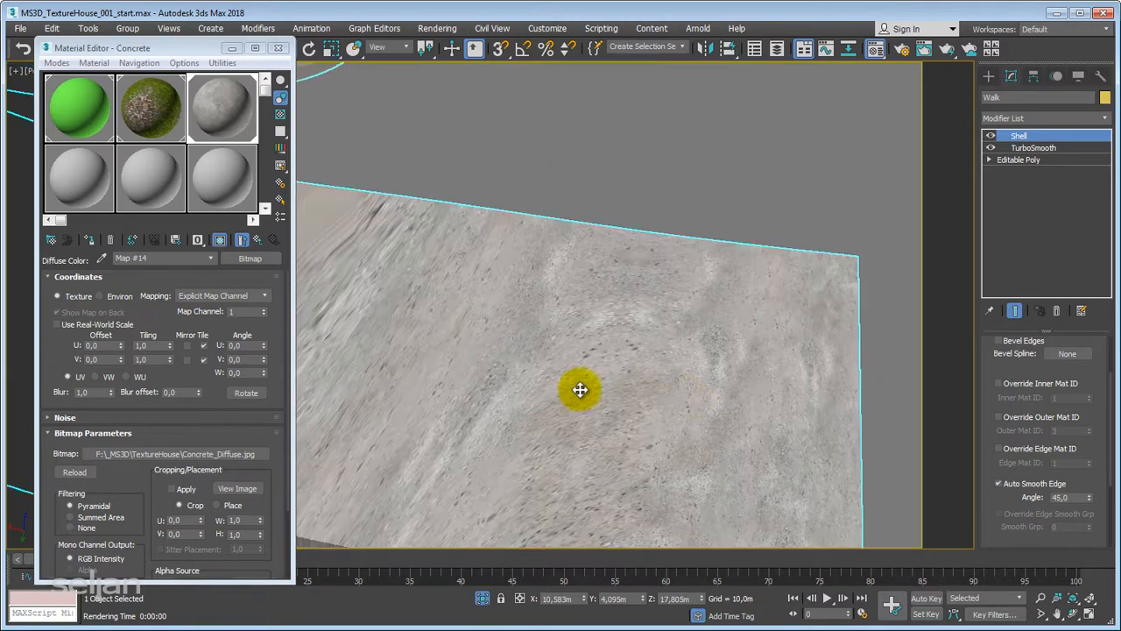
middle_click_drag(580, 391, 622, 428)
scroll(580, 431, "down", 3)
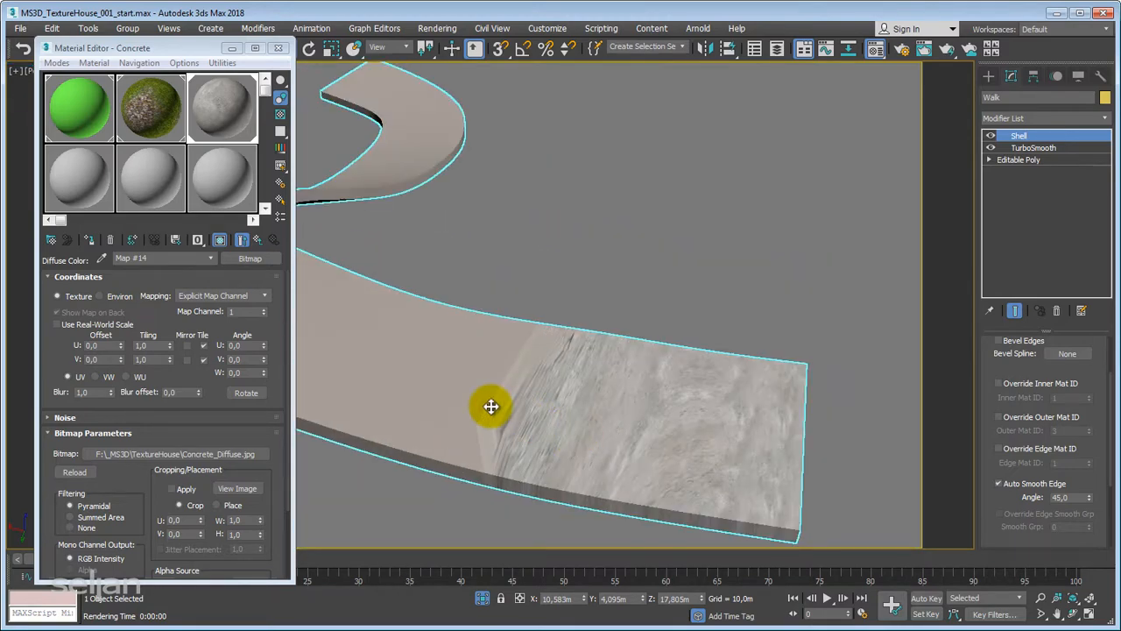
scroll(613, 405, "up", 5)
middle_click_drag(484, 395, 616, 396)
scroll(590, 391, "down", 2)
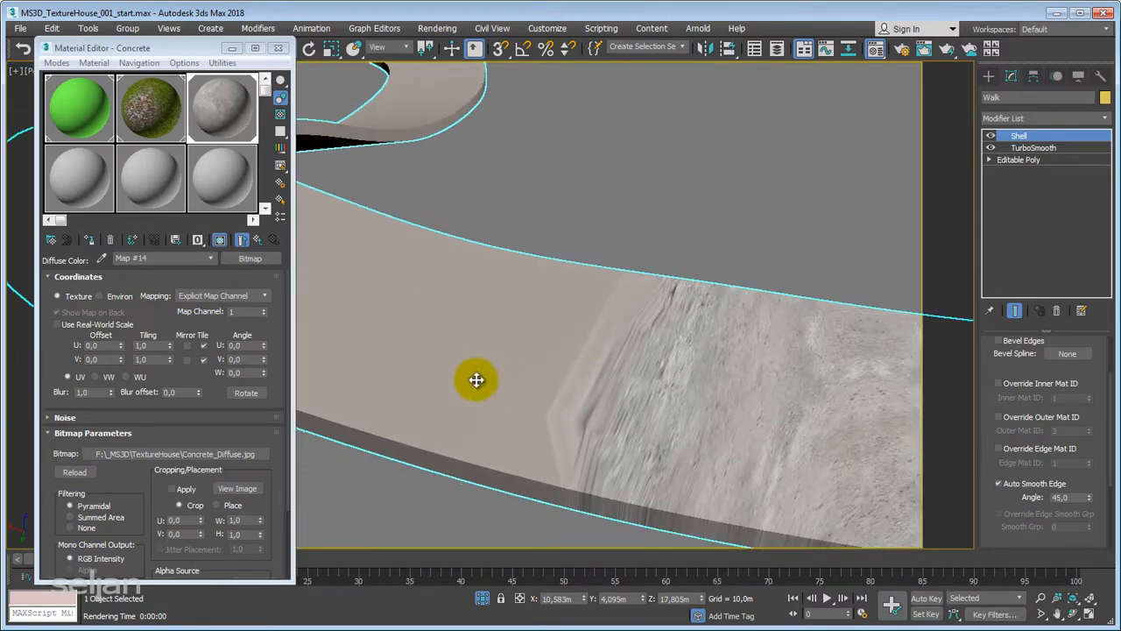
middle_click_drag(749, 405, 623, 395)
middle_click_drag(770, 442, 715, 415)
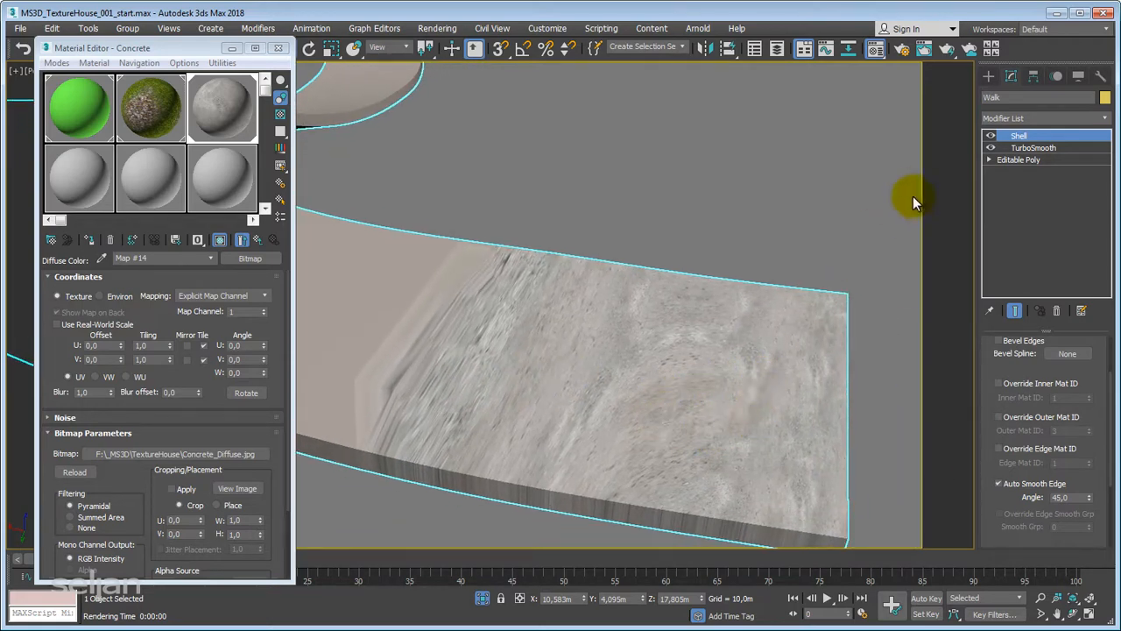
Step: Turn off the walkway's Shell and TurboSmooth modifiers and show edged faces to examine the mapping on its base polygons
left_click(989, 136)
left_click(991, 148)
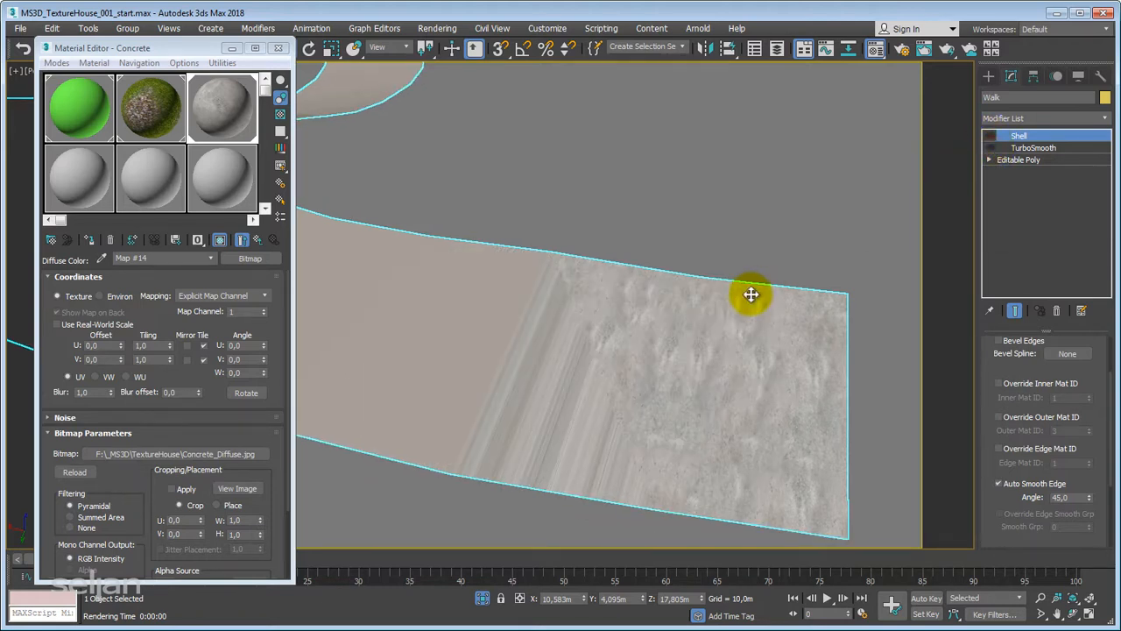
key("F4")
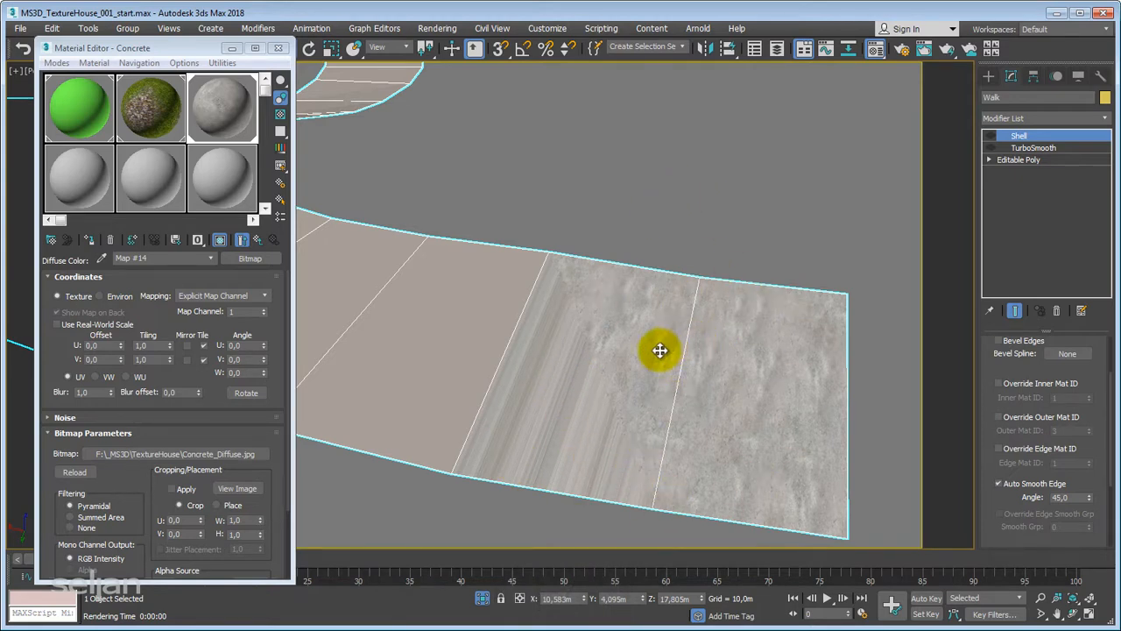
scroll(648, 364, "down", 5)
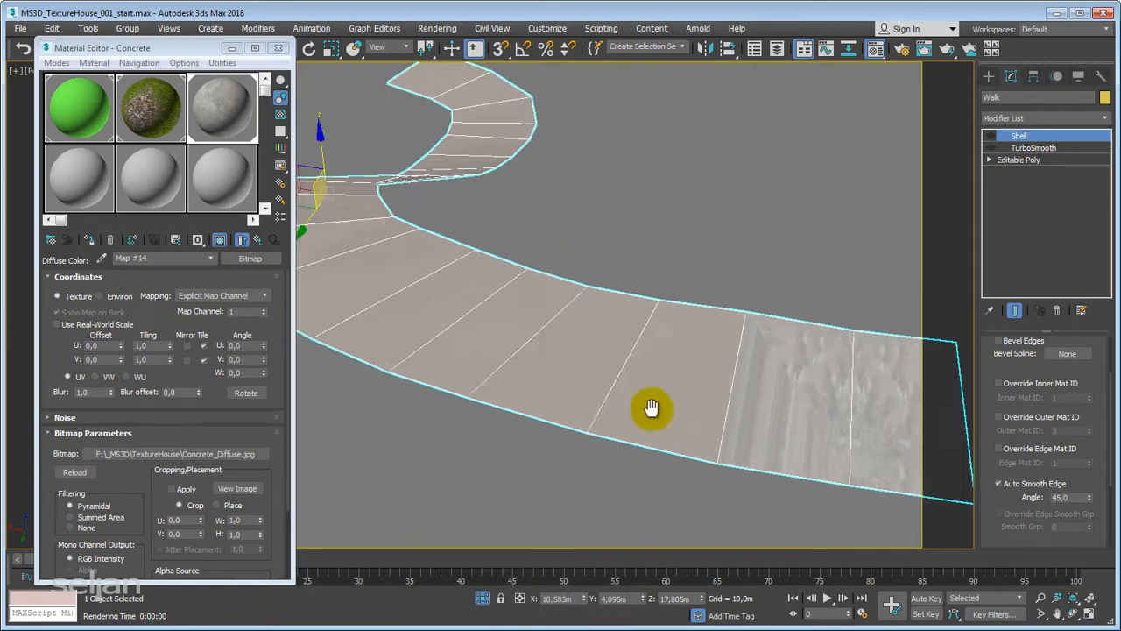
middle_click_drag(610, 395, 756, 395, "alt")
scroll(733, 443, "down", 3)
middle_click_drag(681, 358, 645, 418, "alt")
scroll(728, 362, "up", 2)
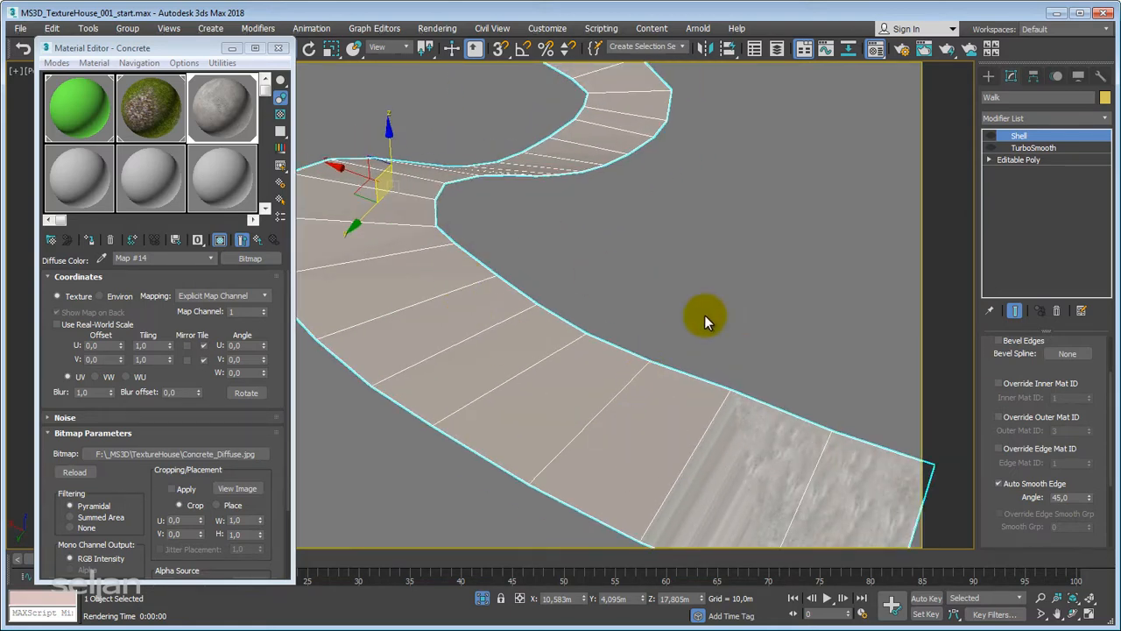
Step: Turn the TurboSmooth and Shell modifiers back on and examine the smoothed walkway's mesh
left_click(990, 147)
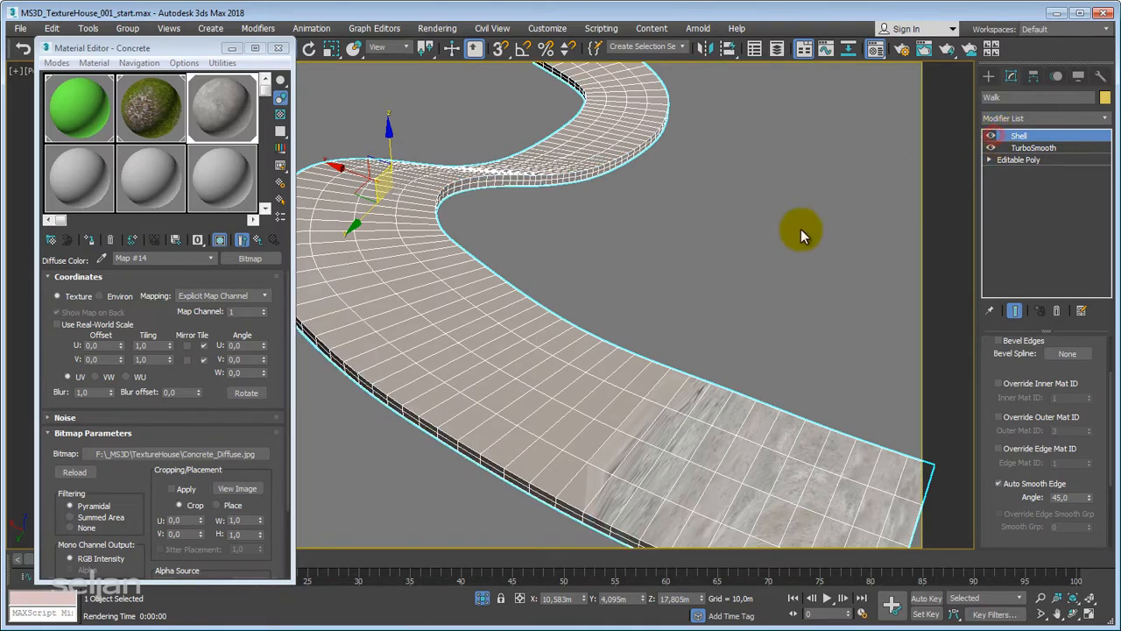
scroll(730, 330, "down", 3)
middle_click_drag(731, 330, 671, 345)
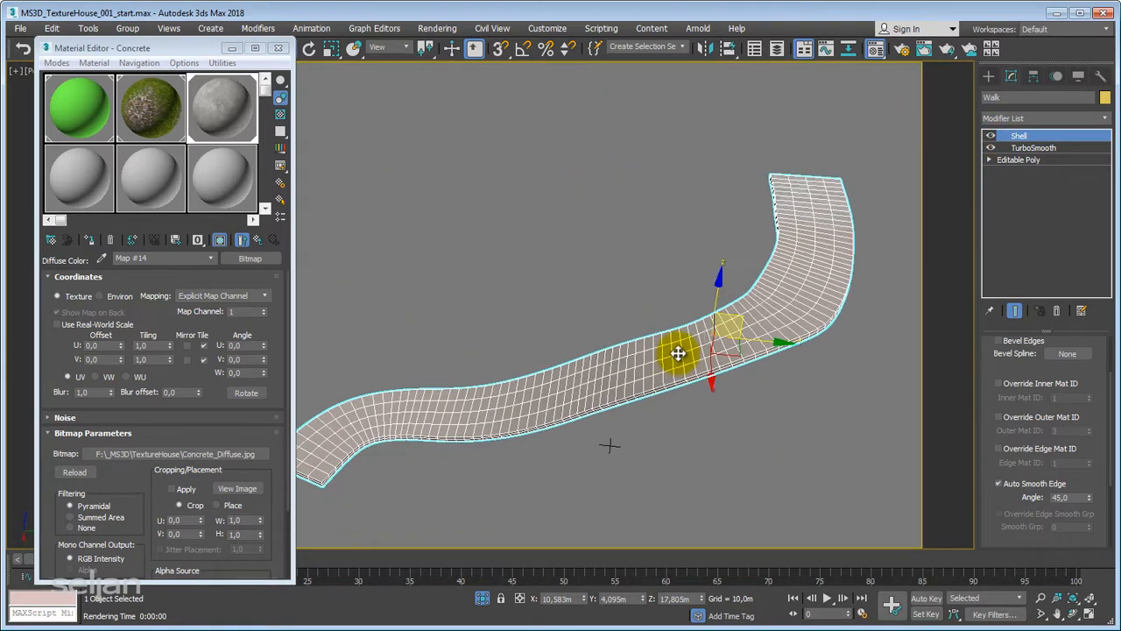
scroll(633, 386, "up", 3)
middle_click_drag(798, 275, 623, 336)
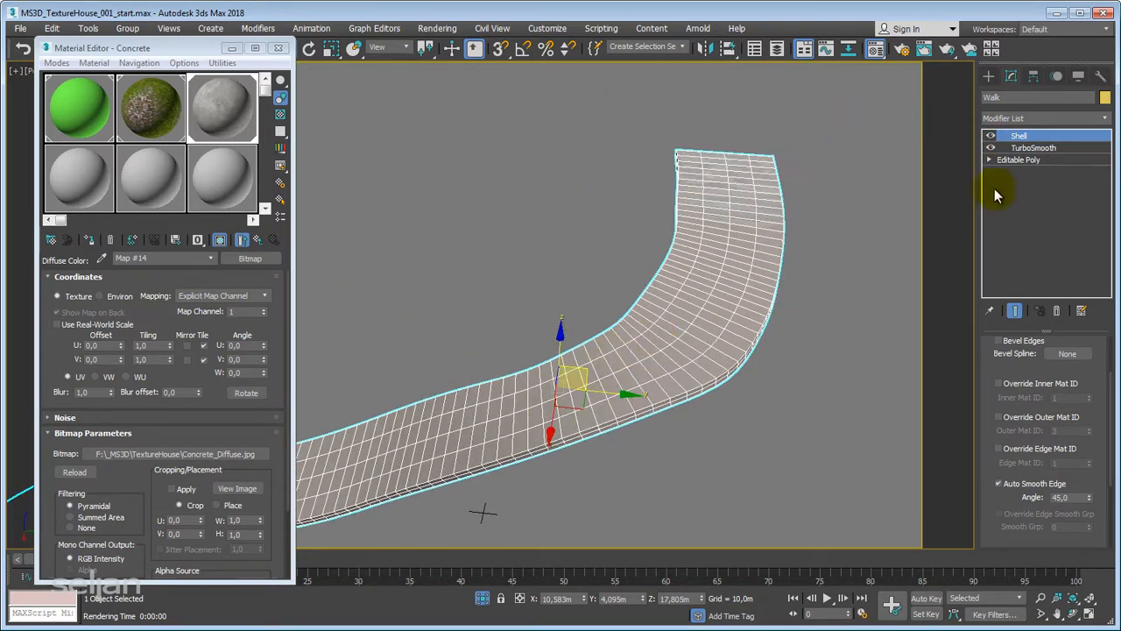
Step: Add a UVW Map modifier above Shell on the walkway and turn off edged faces to check the texture along its sides
left_click(1042, 119)
key("u")
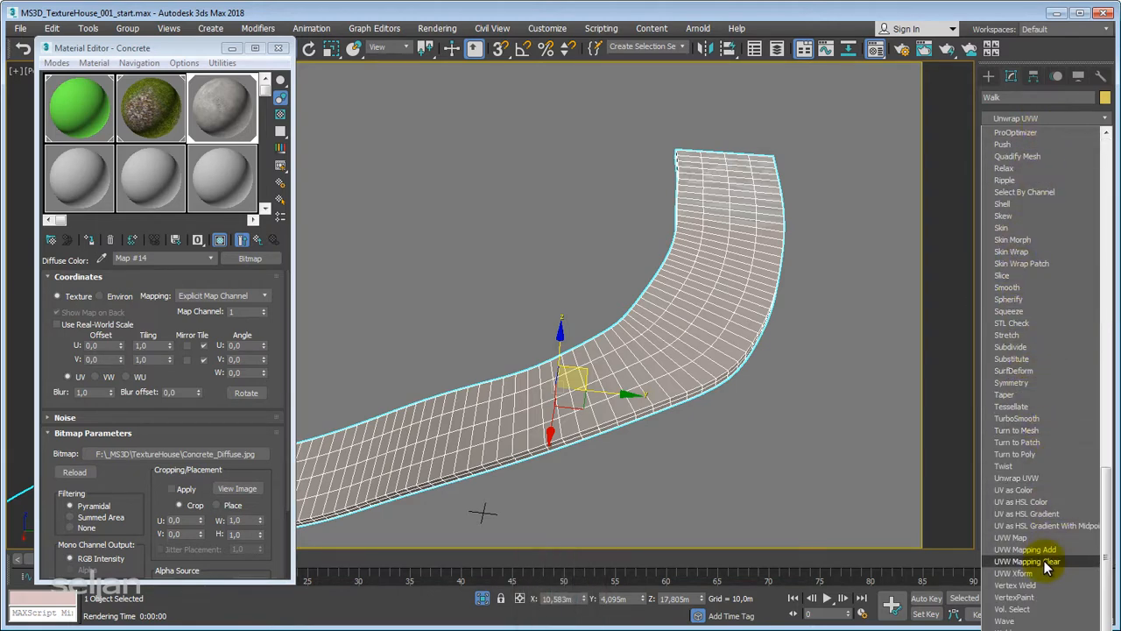
left_click(1060, 537)
scroll(737, 376, "down", 3)
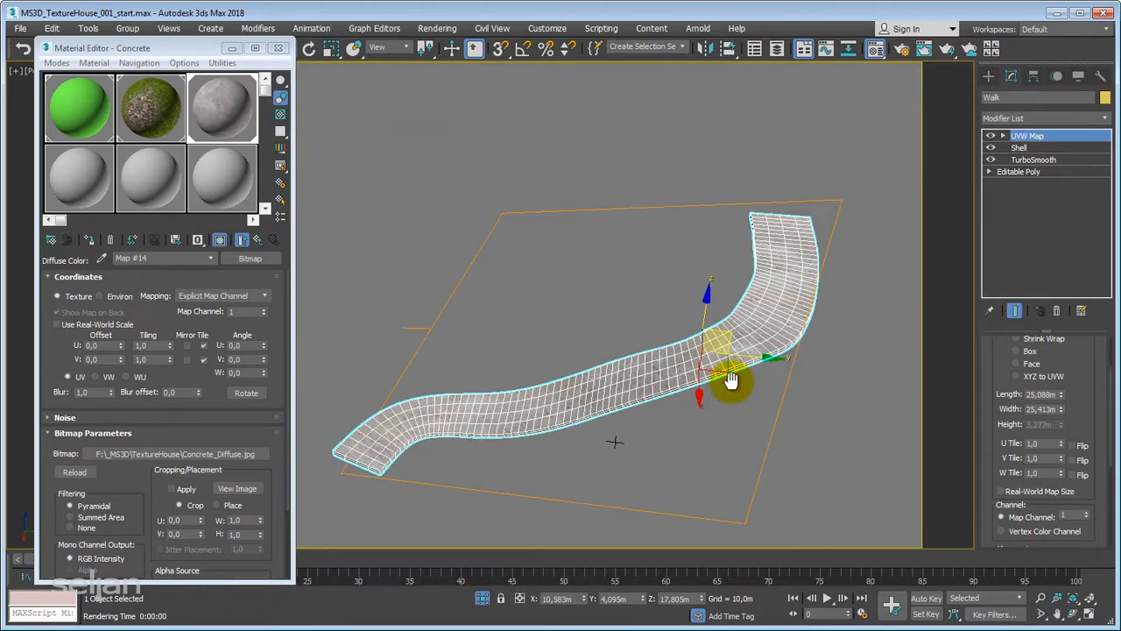
key("F4")
middle_click_drag(685, 421, 670, 369, "alt")
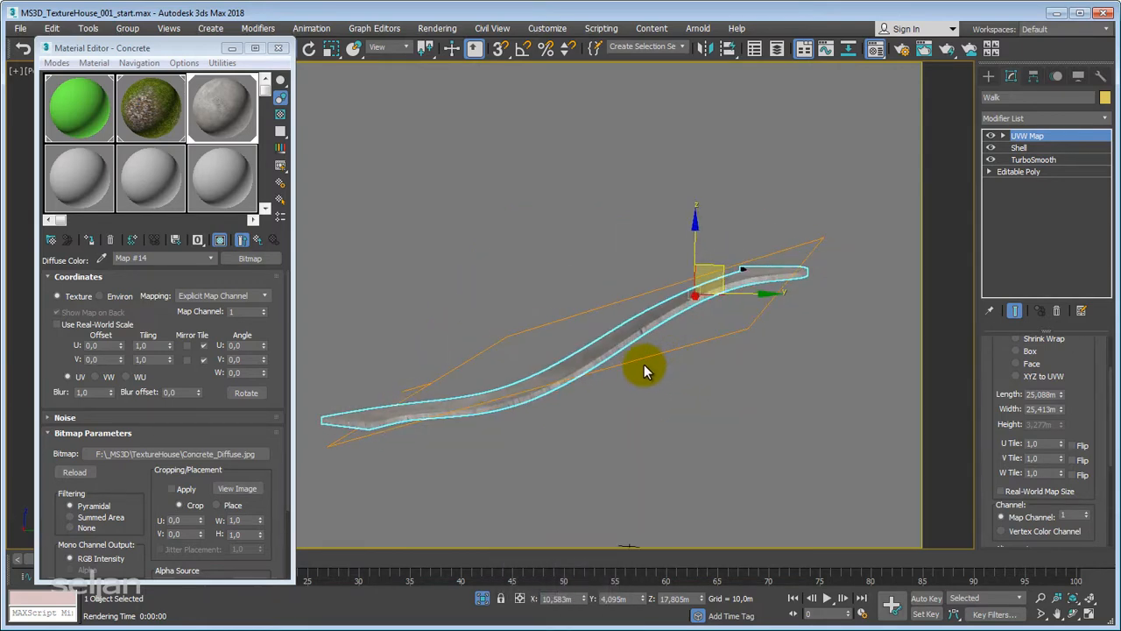
scroll(666, 375, "up", 10)
scroll(648, 402, "down", 6)
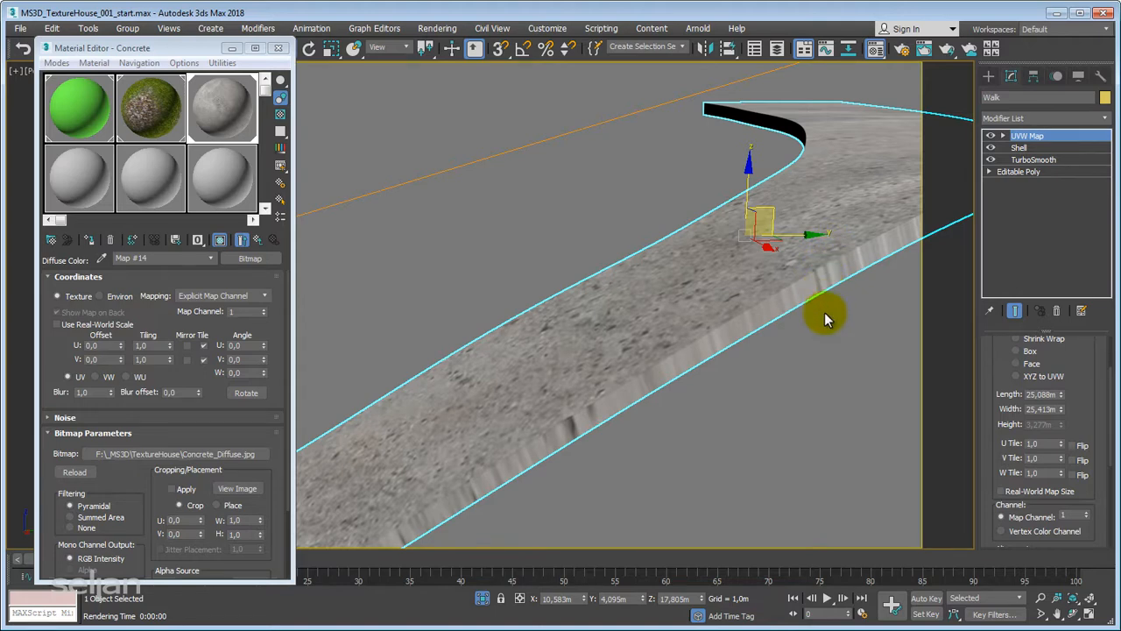
Step: Set the mapping type of the walkway's UVW Map modifier to Box
middle_click_drag(824, 313, 773, 342, "alt")
scroll(771, 389, "down", 2)
scroll(751, 380, "down", 3)
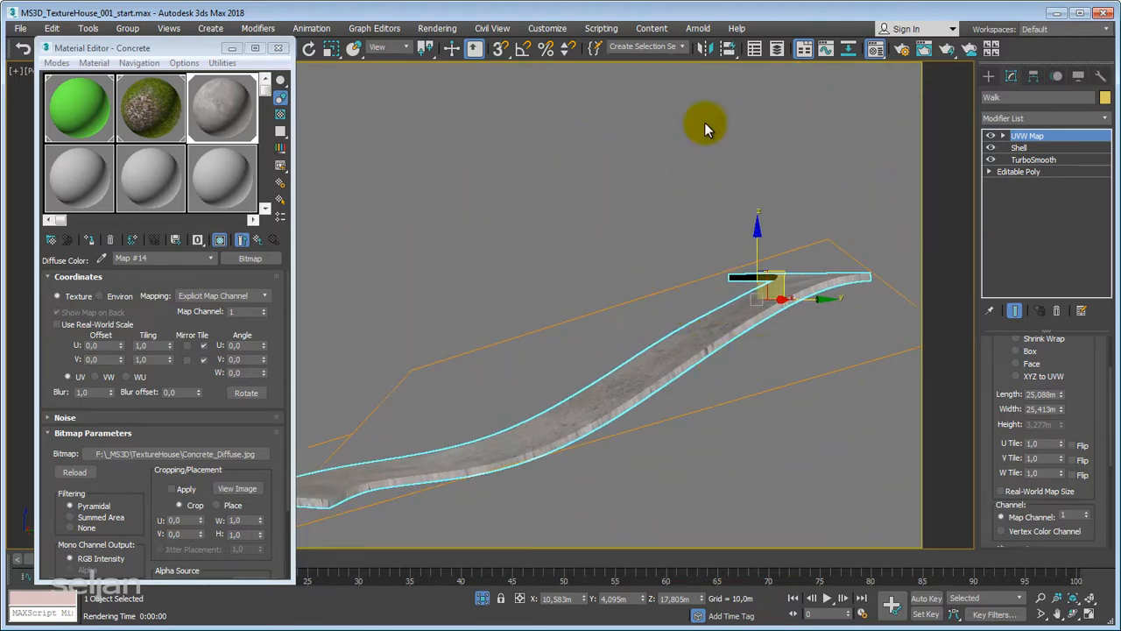
middle_click_drag(692, 318, 686, 342)
scroll(713, 352, "up", 2)
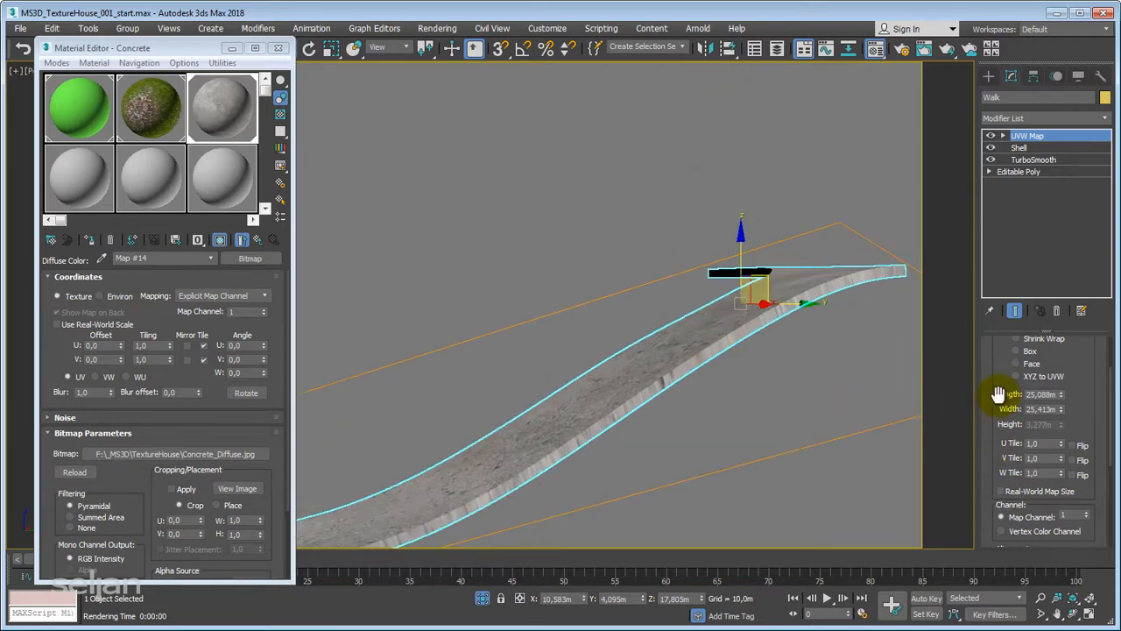
scroll(1007, 411, "up", 2)
left_click(1017, 421)
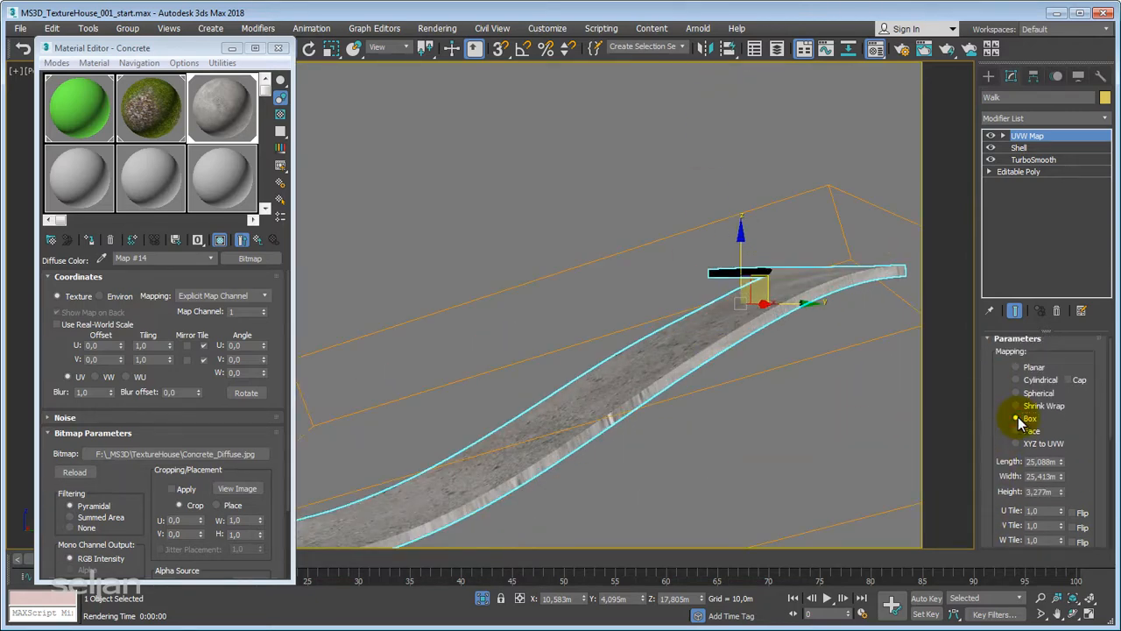
Step: Examine the box-mapped concrete texture up close along the walkway's side edge
middle_click_drag(684, 432, 650, 363)
scroll(672, 396, "down", 3)
middle_click_drag(759, 285, 774, 383, "alt")
scroll(774, 384, "up", 3)
scroll(625, 382, "up", 2)
middle_click_drag(625, 382, 487, 400)
scroll(591, 398, "up", 3)
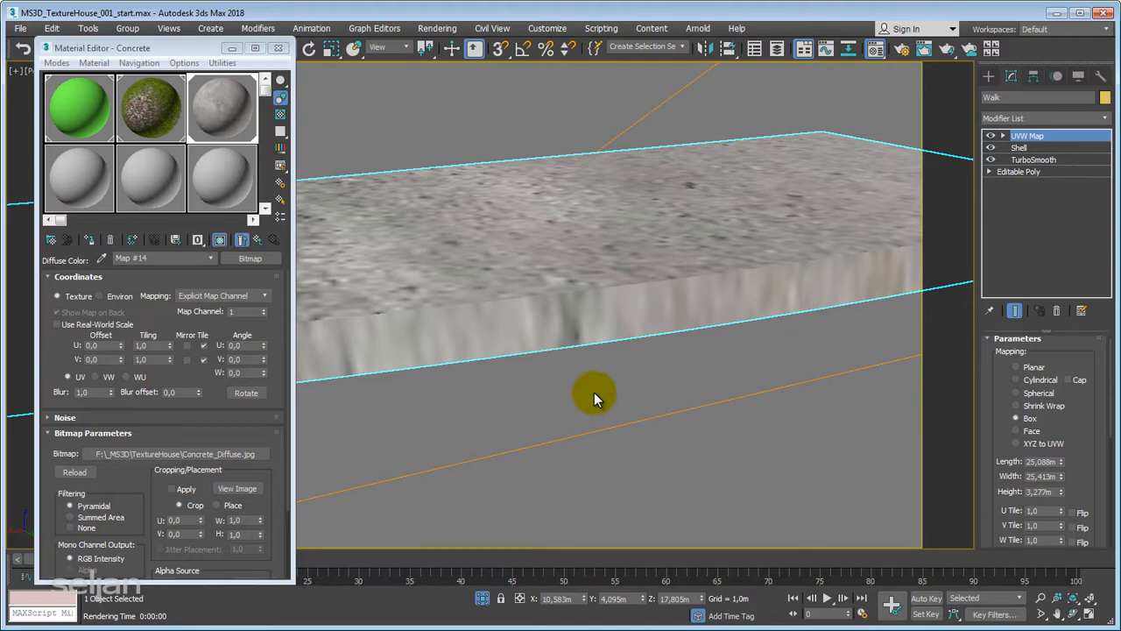
scroll(594, 392, "down", 5)
middle_click_drag(594, 391, 596, 341, "alt")
scroll(595, 341, "up", 3)
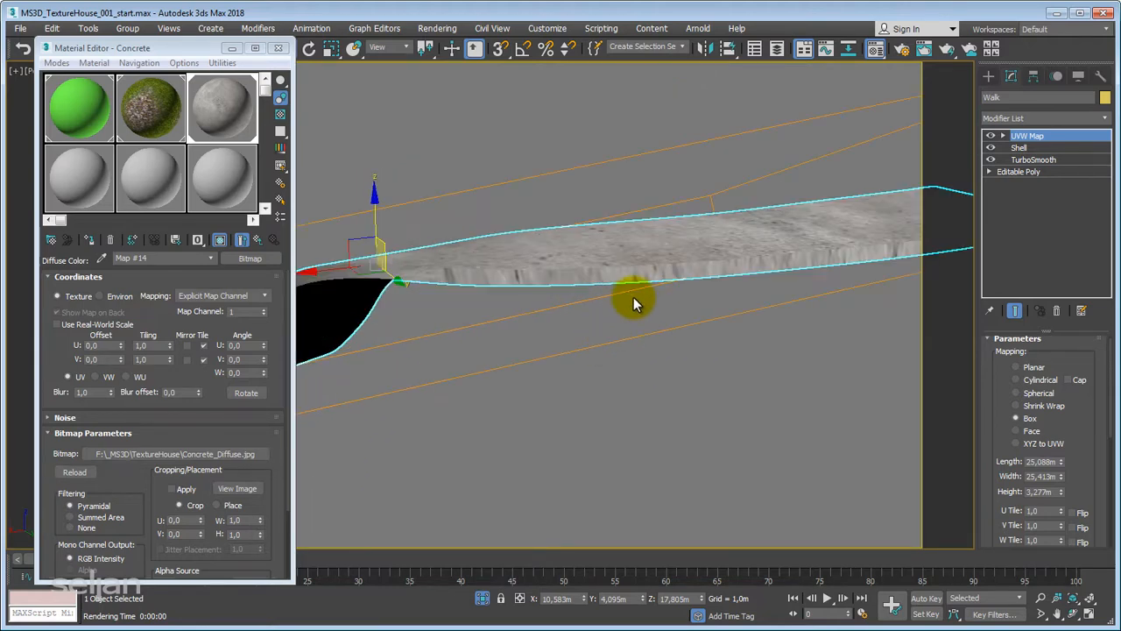
middle_click_drag(634, 291, 631, 322, "alt")
scroll(631, 323, "up", 3)
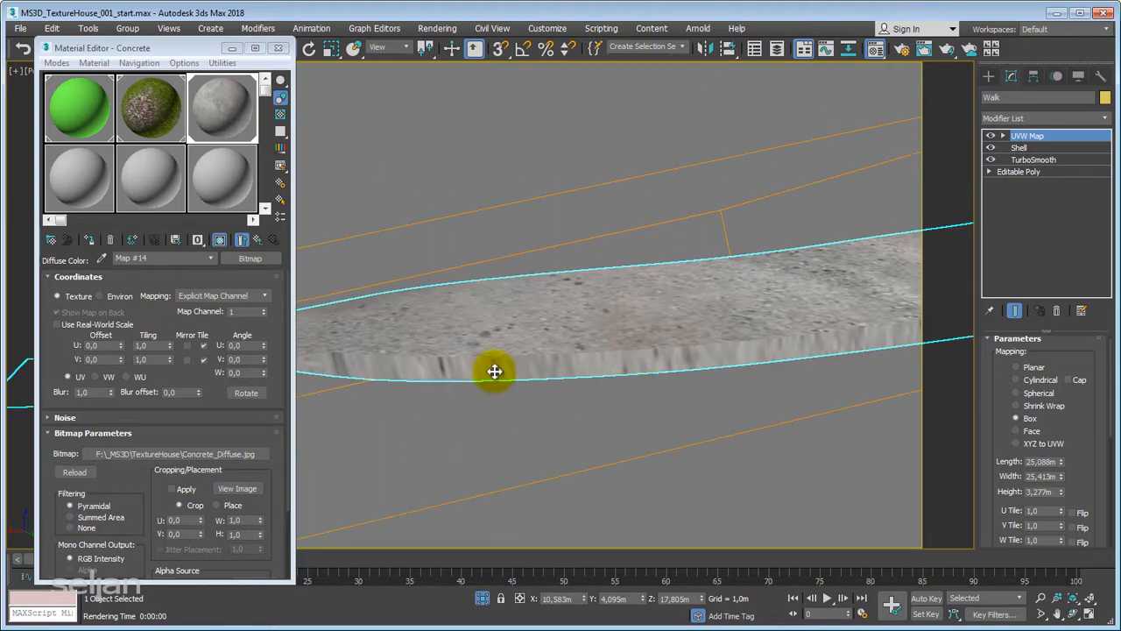
Step: Examine the texture stretching on the curved sides of the walkway from several angles and distances
scroll(494, 371, "down", 2)
middle_click_drag(494, 371, 643, 360)
scroll(644, 363, "down", 1)
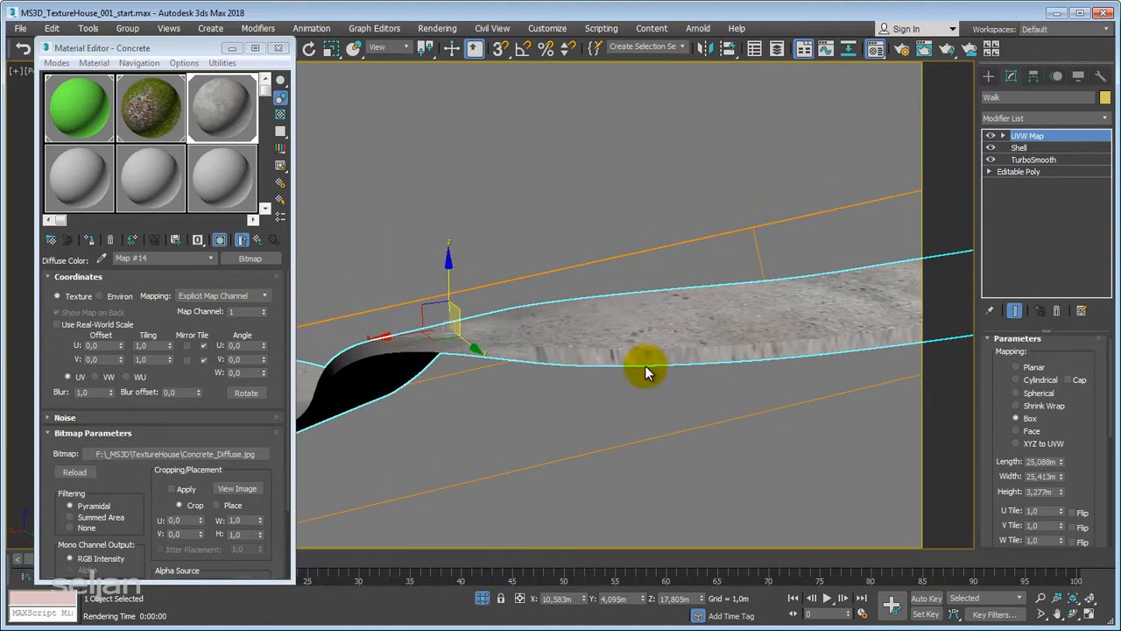
scroll(644, 363, "up", 4)
scroll(604, 375, "down", 6)
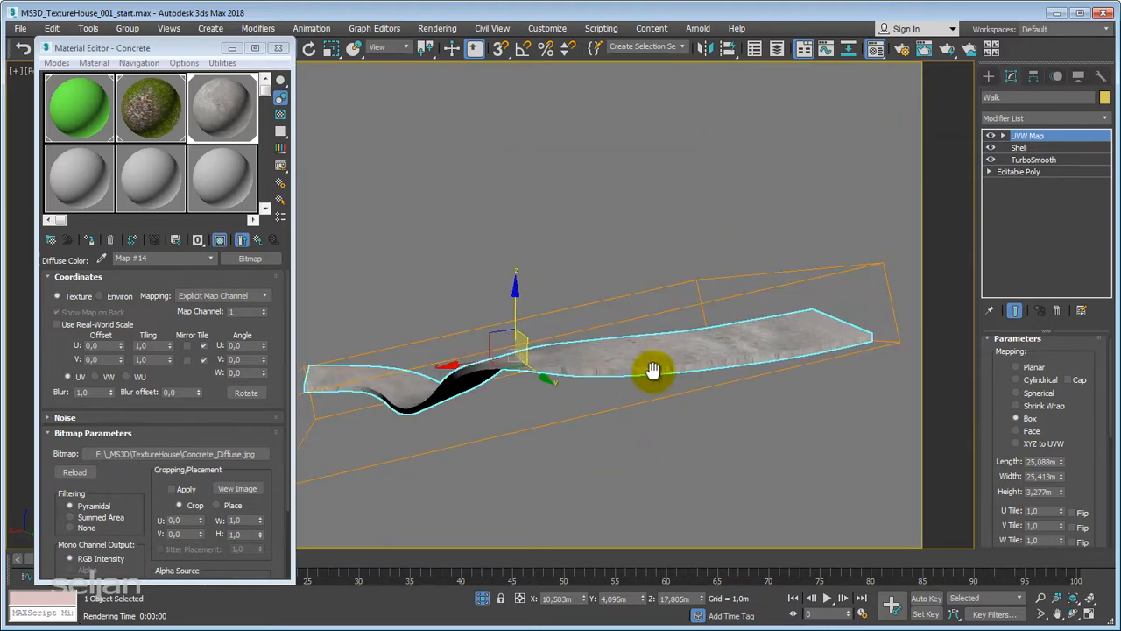
middle_click_drag(650, 376, 740, 355, "alt")
scroll(740, 355, "up", 6)
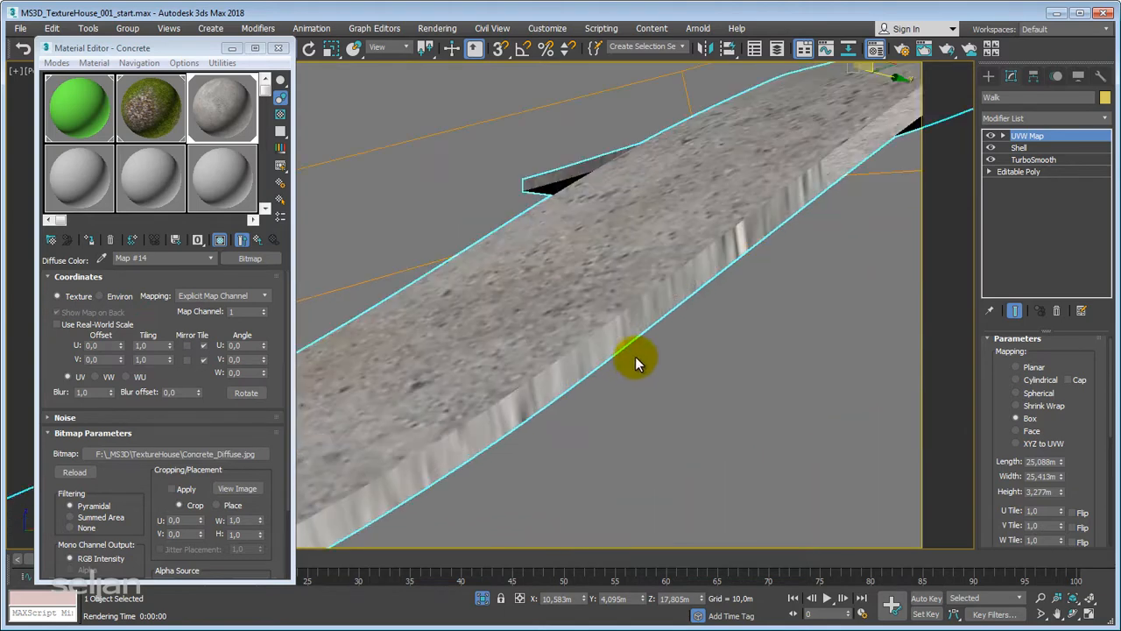
middle_click_drag(640, 358, 621, 344)
middle_click_drag(668, 288, 610, 364)
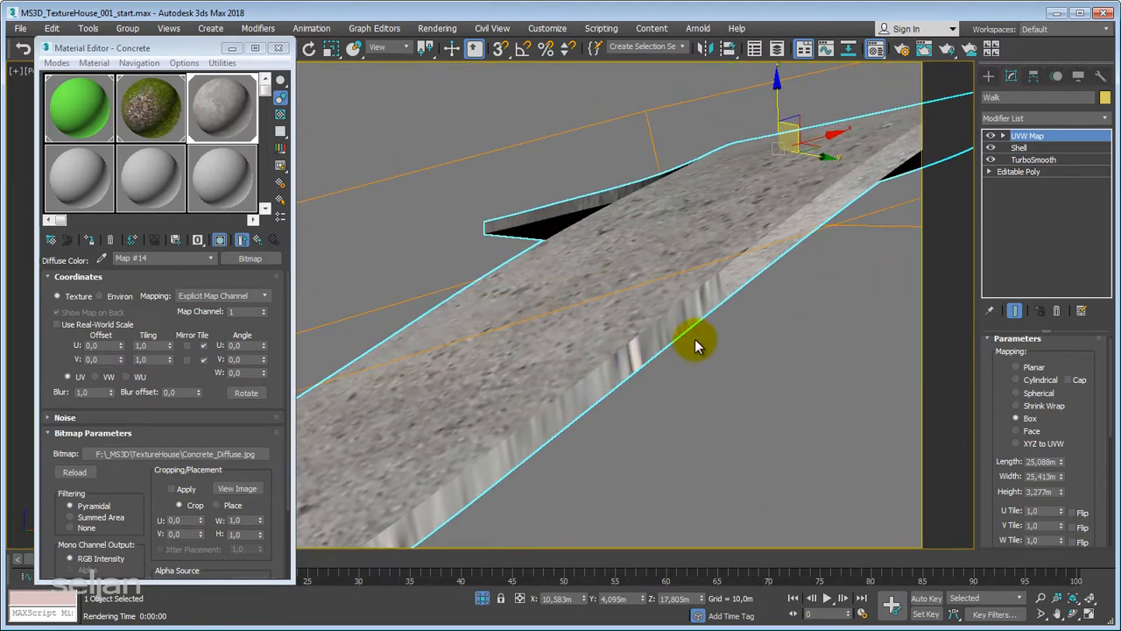
scroll(616, 396, "down", 8)
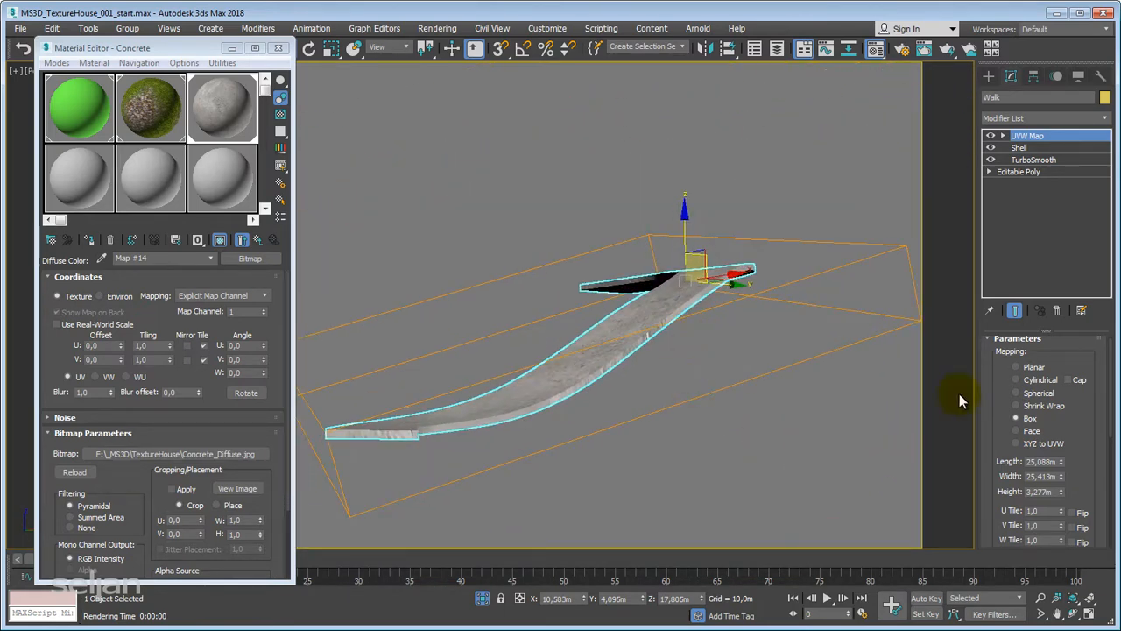
Step: View the Concrete_Diffuse.jpg bitmap image to judge its proportions, and close the image
left_click_drag(993, 383, 1016, 325)
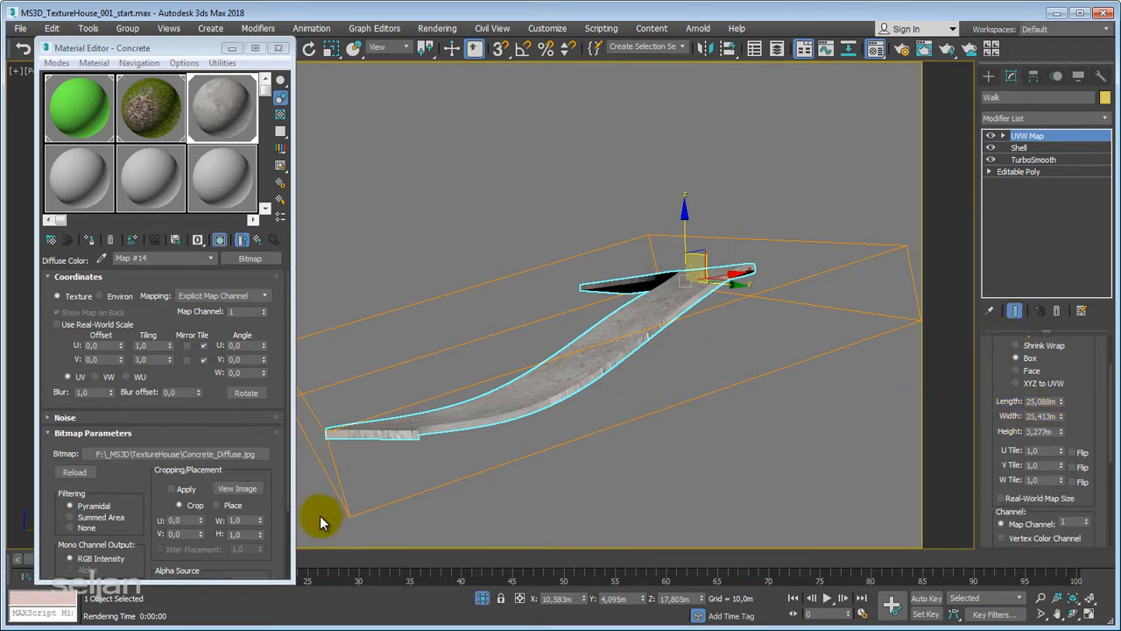
left_click(245, 491)
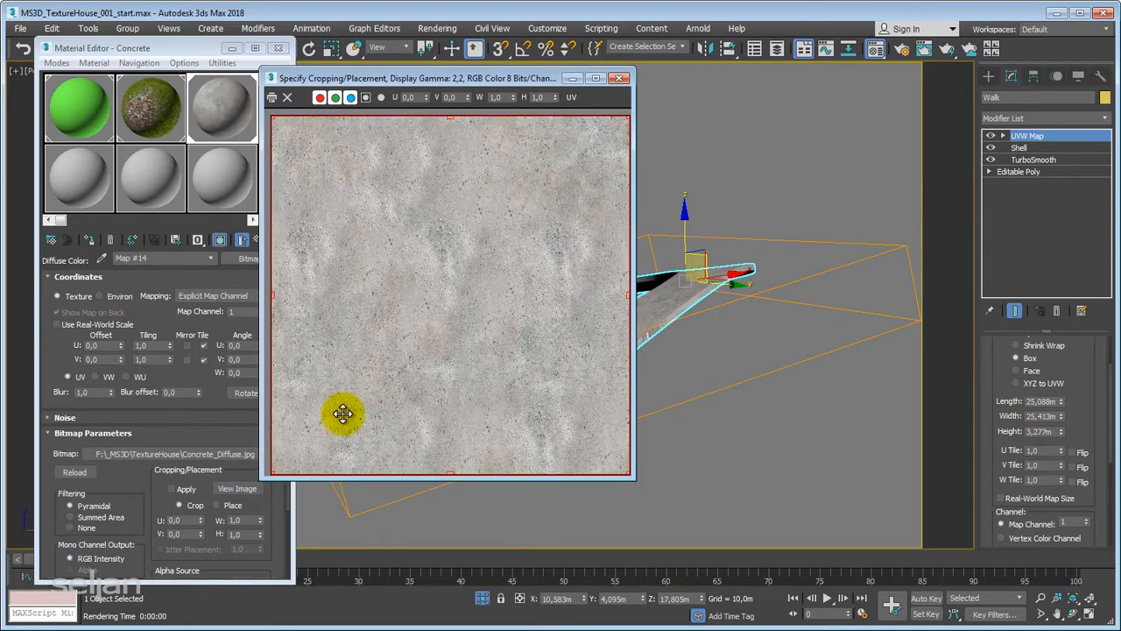
left_click(620, 78)
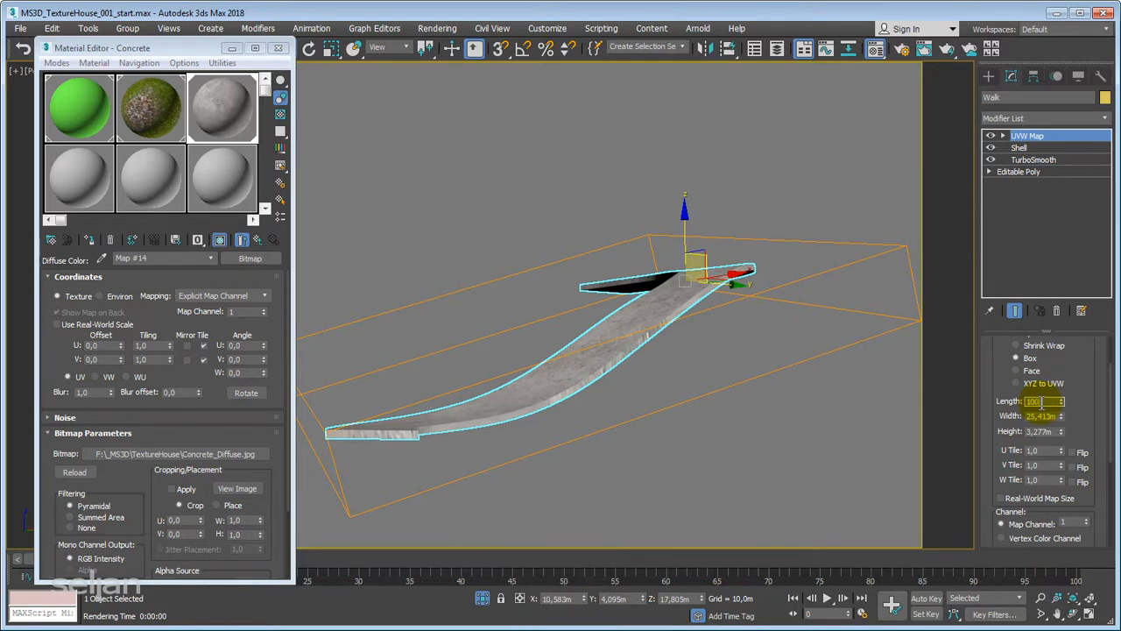
Step: Try a length, width and height of 1 m for the box mapping and check the tiling up close
type("1")
key("Tab")
type("1")
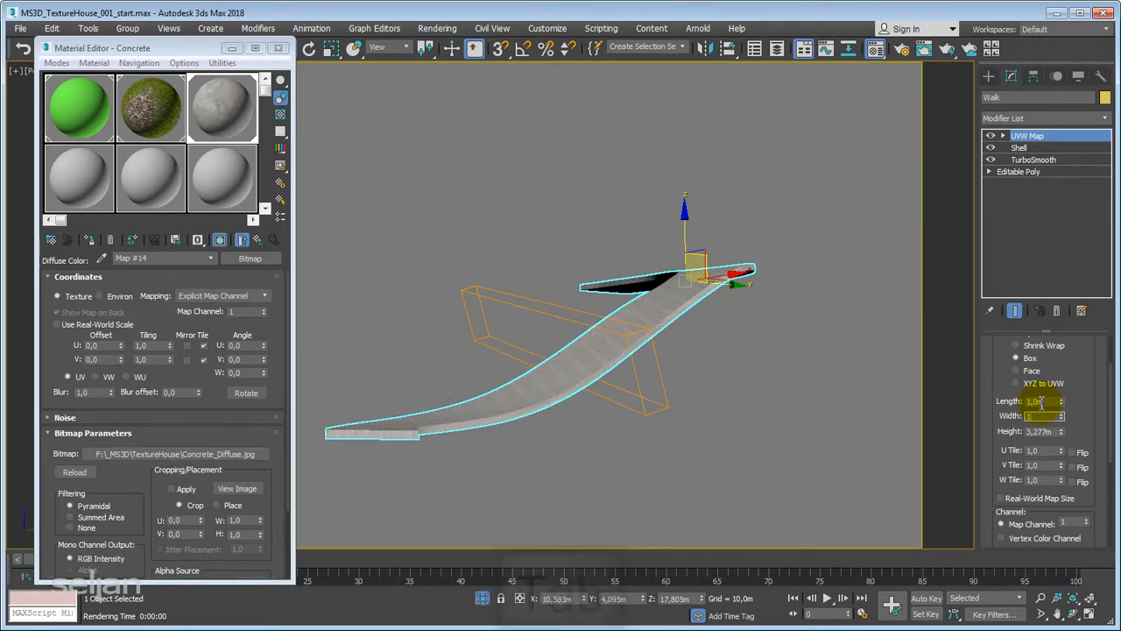
key("Tab")
type("1")
key("Tab")
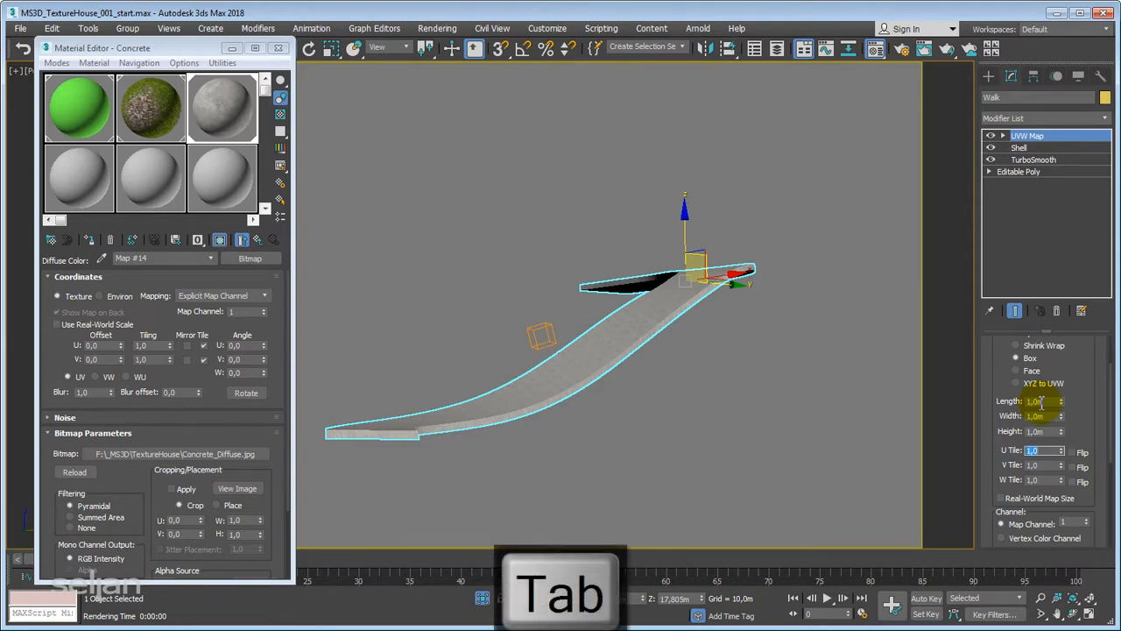
scroll(648, 342, "up", 6)
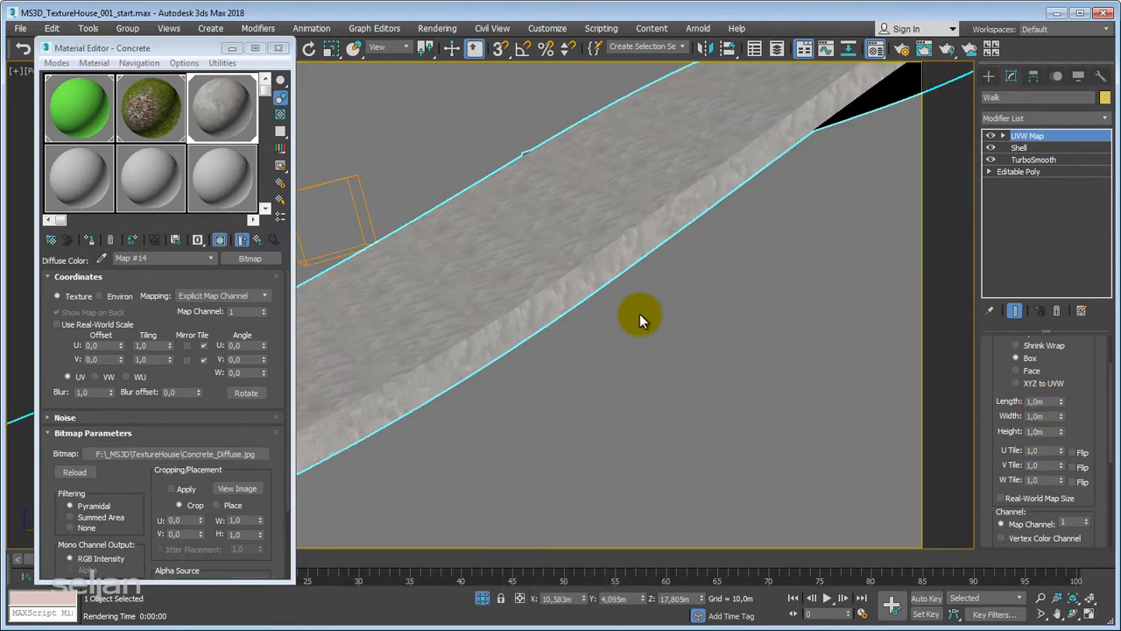
middle_click_drag(639, 339, 683, 348, "alt")
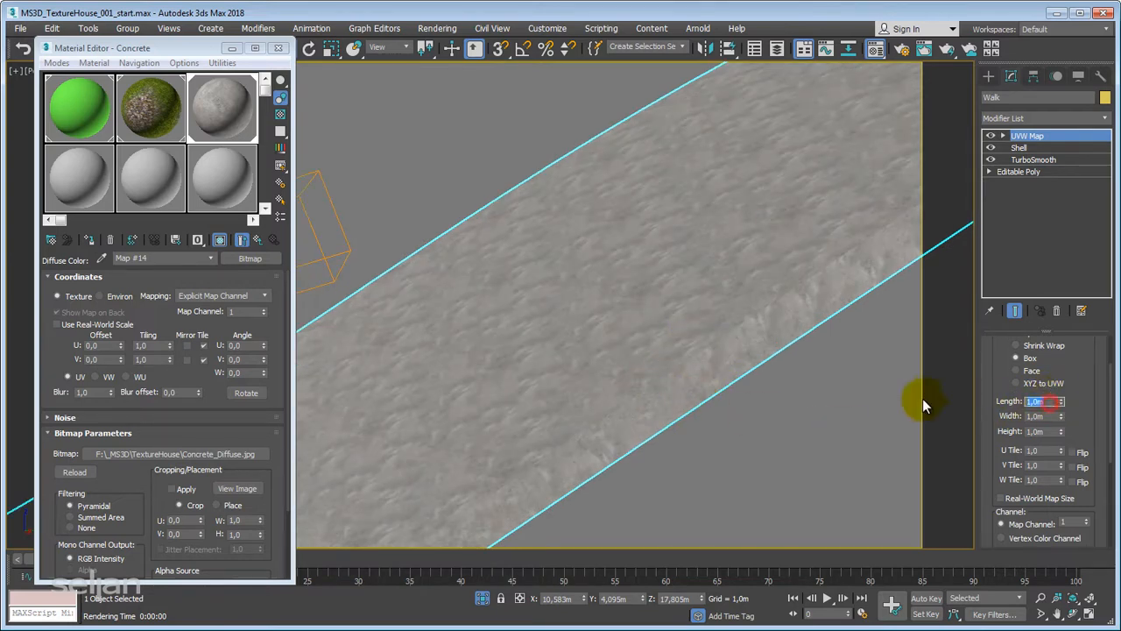
Step: Set the box mapping's length, width and height to 5 m
type("5")
key("Tab")
type("5")
key("Tab")
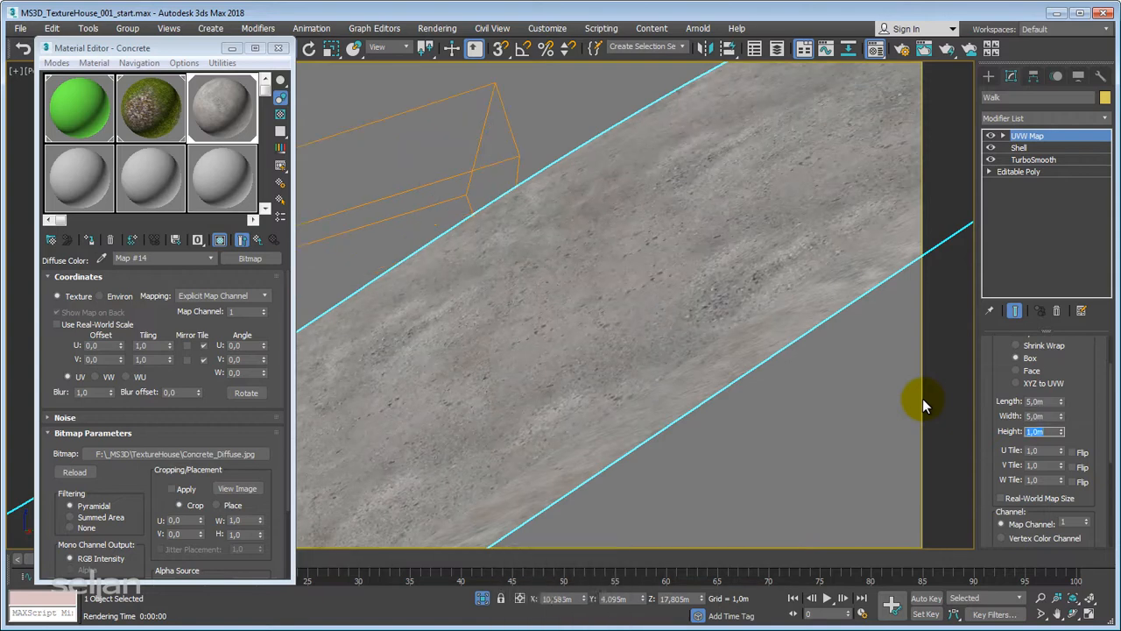
type("5")
key("Tab")
Step: Examine the evenly sized box mapping on the top and sides along the whole walkway
middle_click_drag(695, 280, 529, 397, "alt")
middle_click_drag(614, 345, 590, 360, "alt")
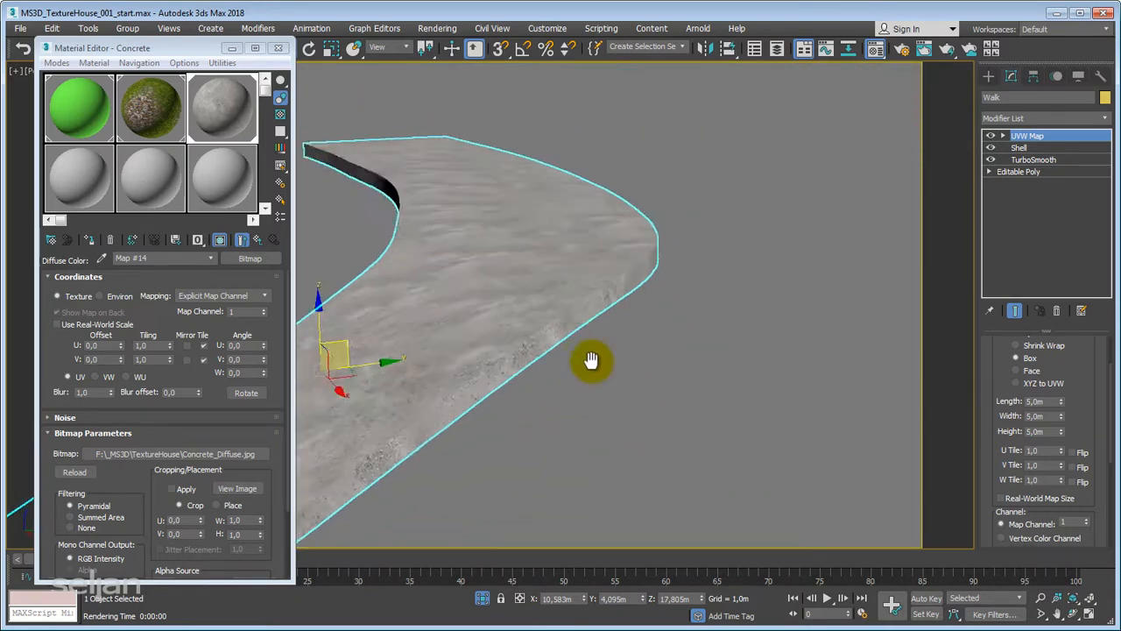
scroll(590, 360, "down", 3)
middle_click_drag(523, 390, 500, 318)
scroll(585, 320, "down", 3)
scroll(522, 353, "up", 3)
scroll(525, 350, "up", 8)
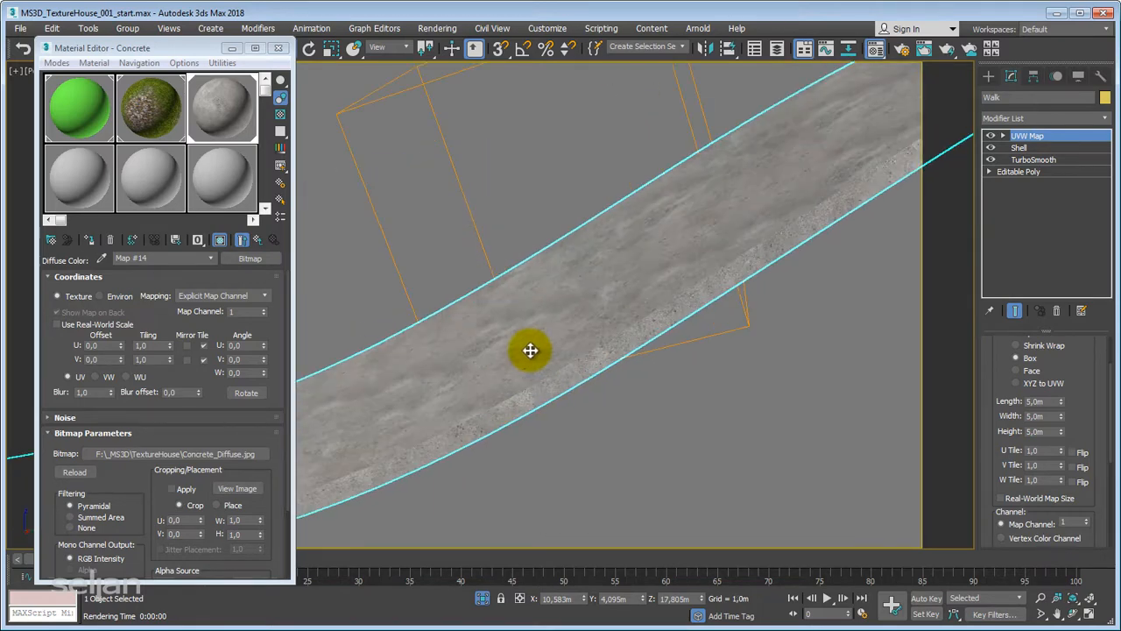
middle_click_drag(596, 372, 630, 408, "alt")
scroll(632, 307, "down", 5)
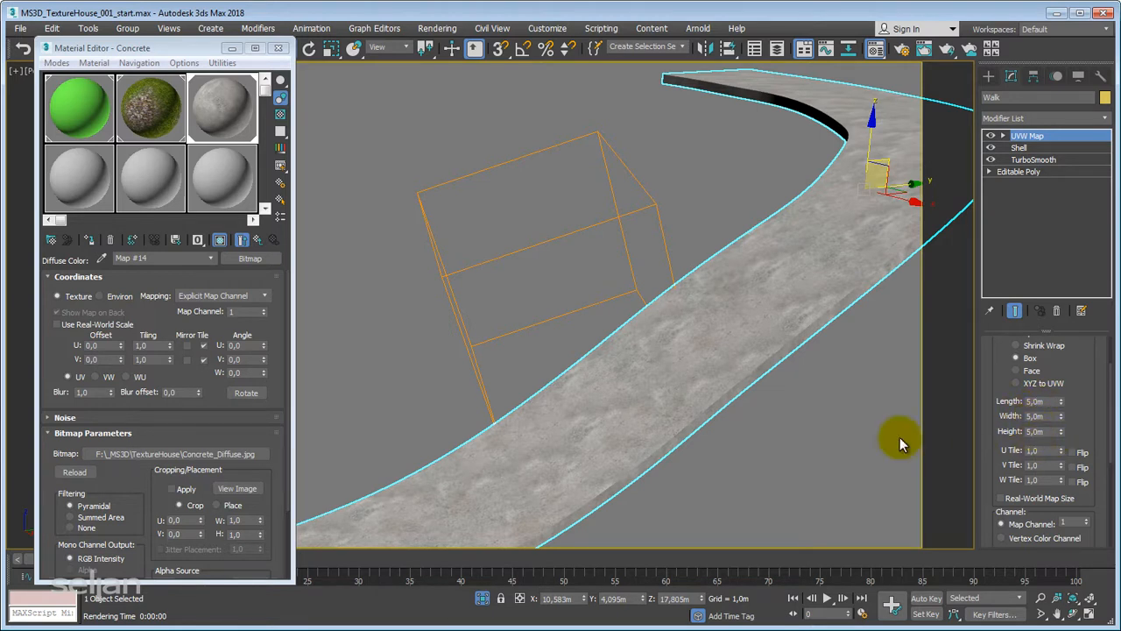
Step: Select the UVW Map modifier's Gizmo and scale it up uniformly to enlarge the concrete texture
left_click(1002, 136)
left_click(1023, 148)
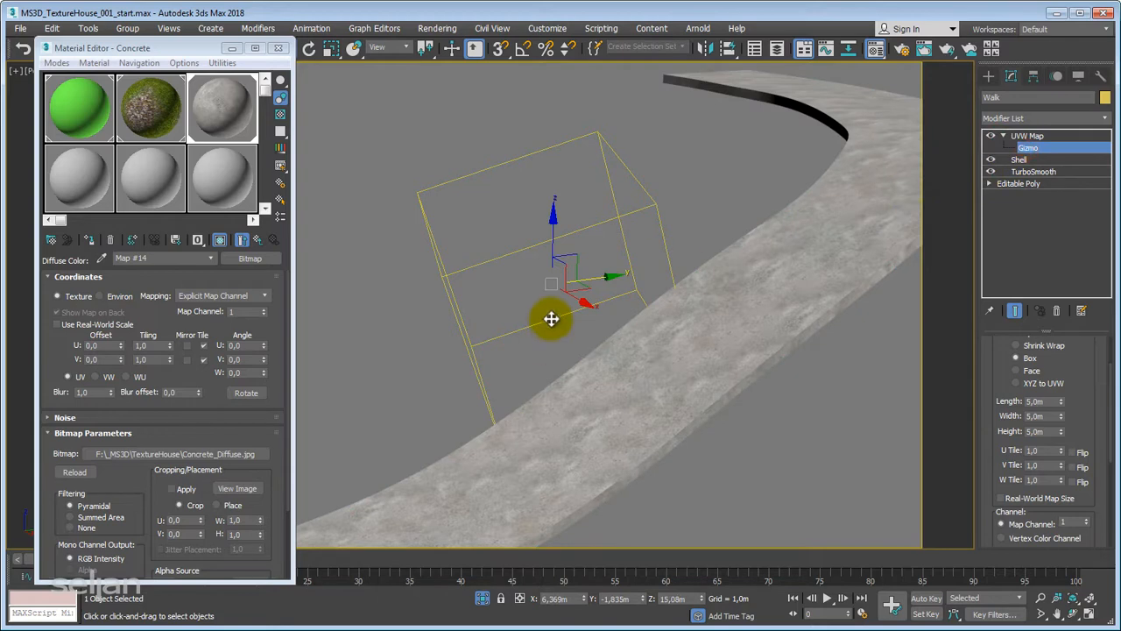
key("r")
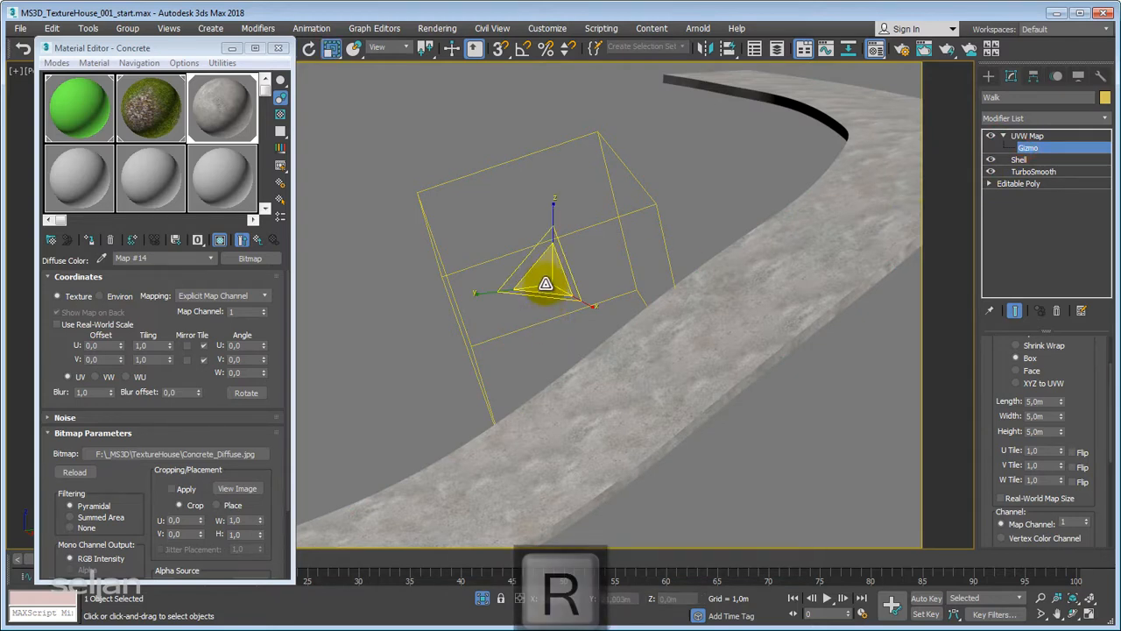
left_click_drag(546, 281, 533, 258)
middle_click_drag(548, 316, 553, 308)
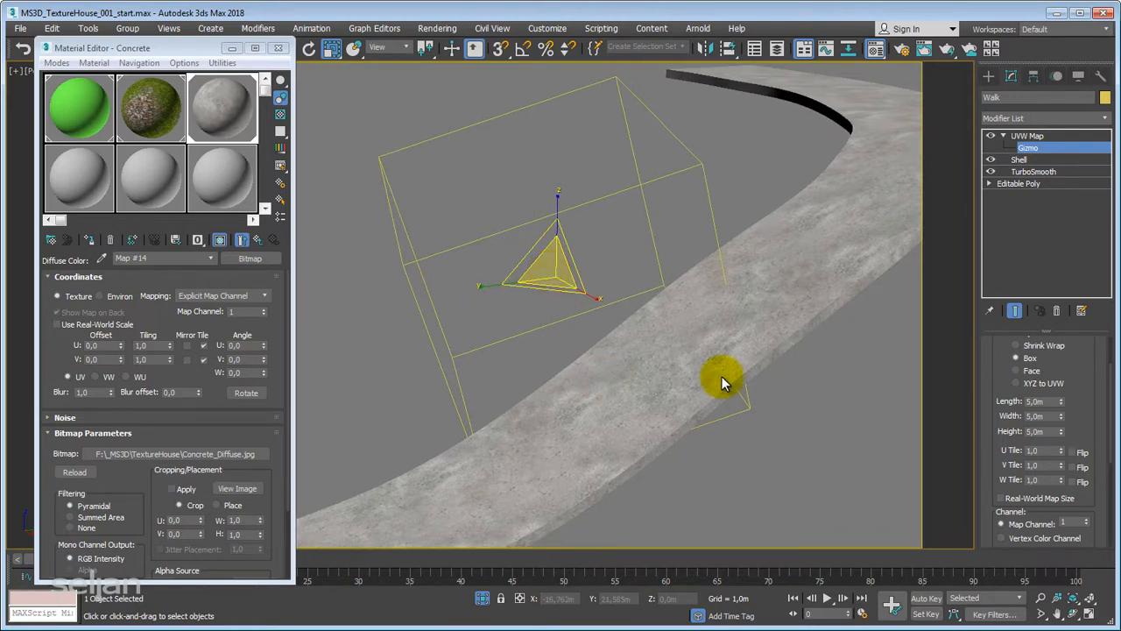
Step: Render the isolated walkway from the camera view to check the texture size, and close the render
key("c")
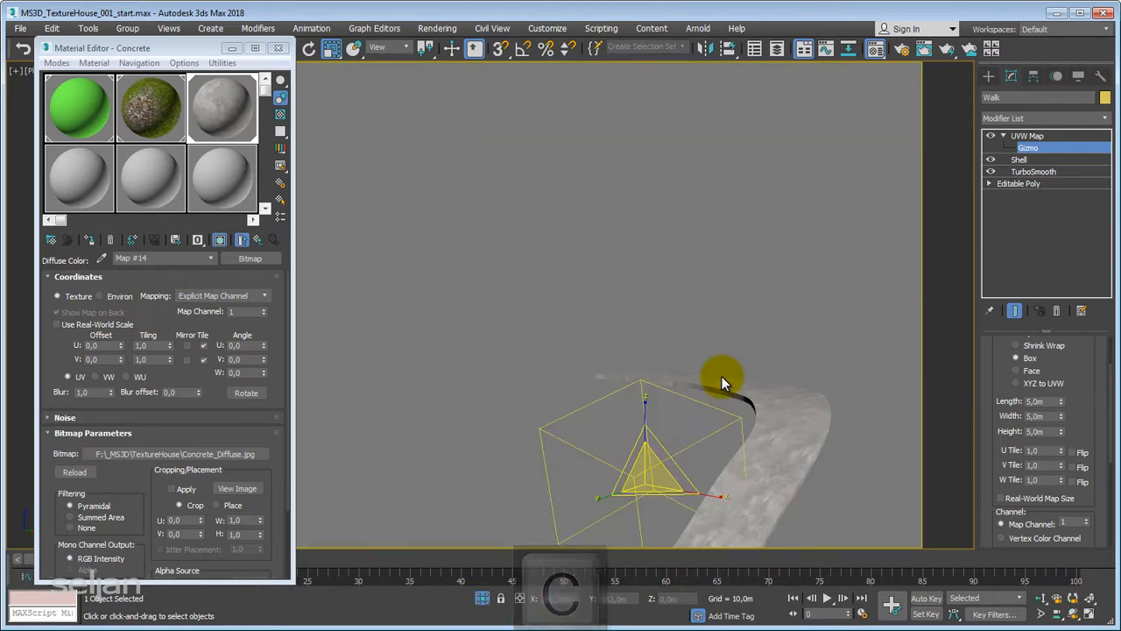
key("F9")
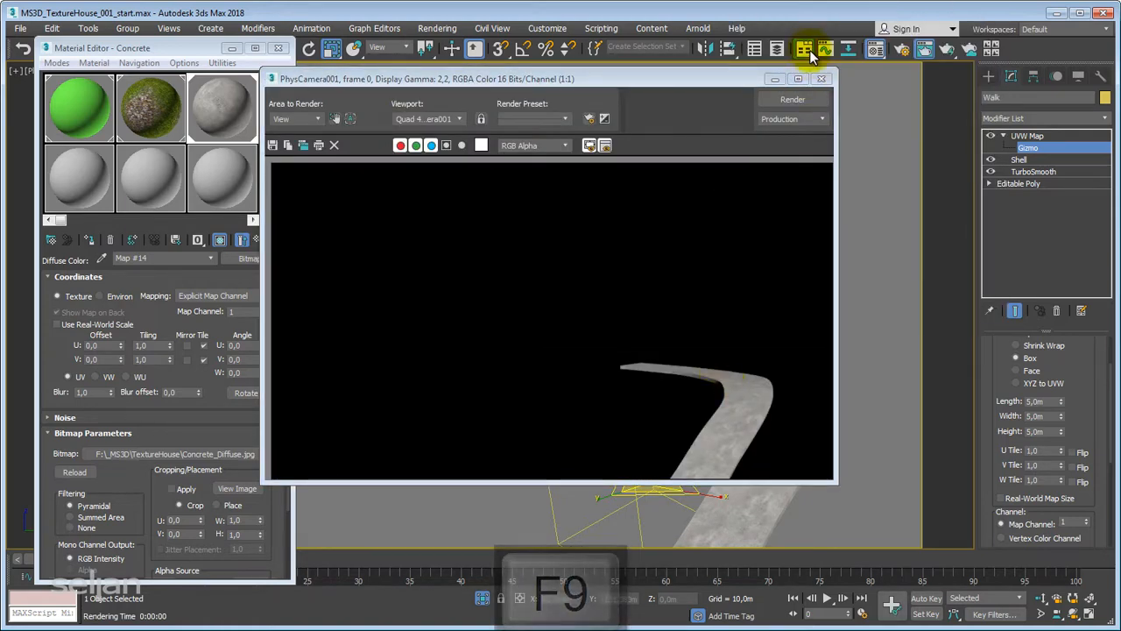
left_click(821, 78)
Step: Scale the mapping gizmo up further and render the camera view again to check the texture
left_click_drag(640, 475, 713, 409)
key("F9")
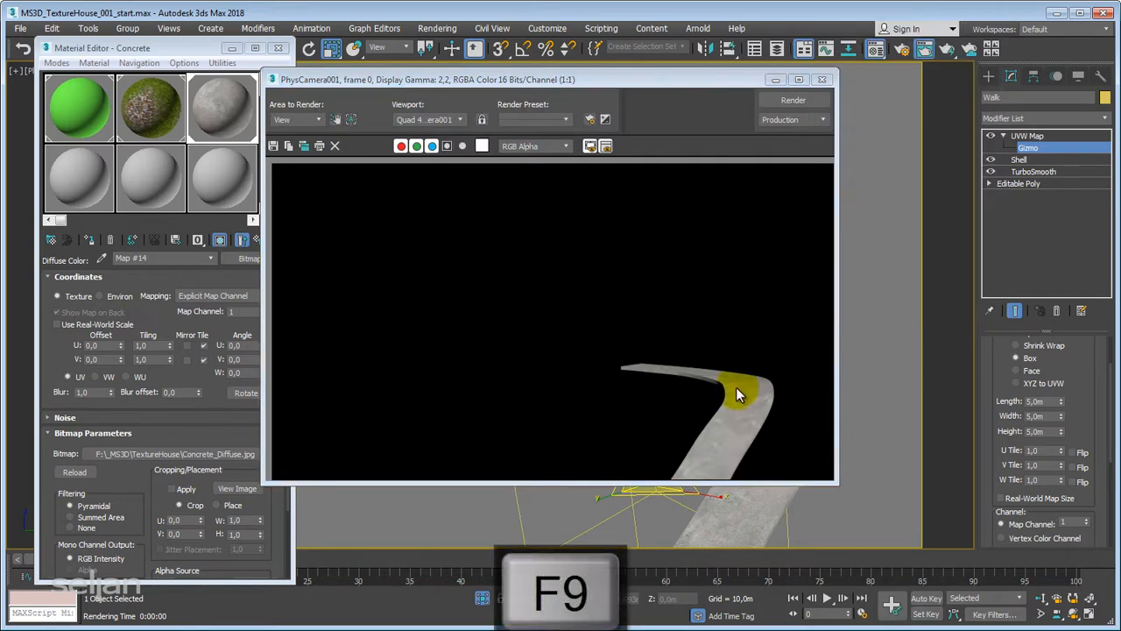
left_click(821, 79)
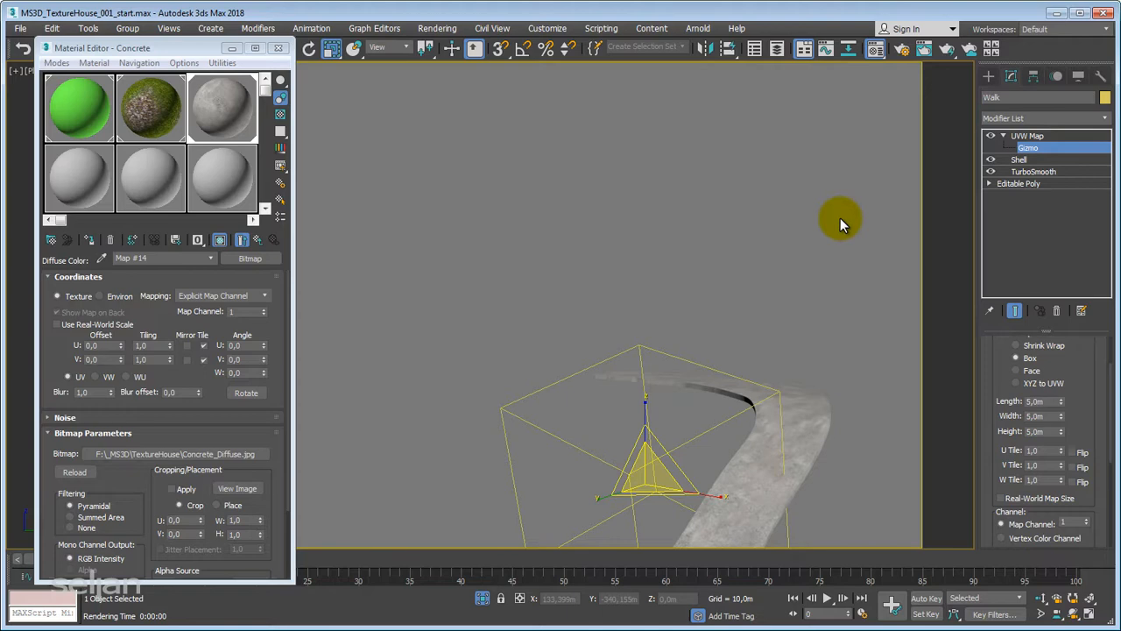
Step: End the walkway's isolation and render the full house scene, closing the rendered image
left_click(481, 598)
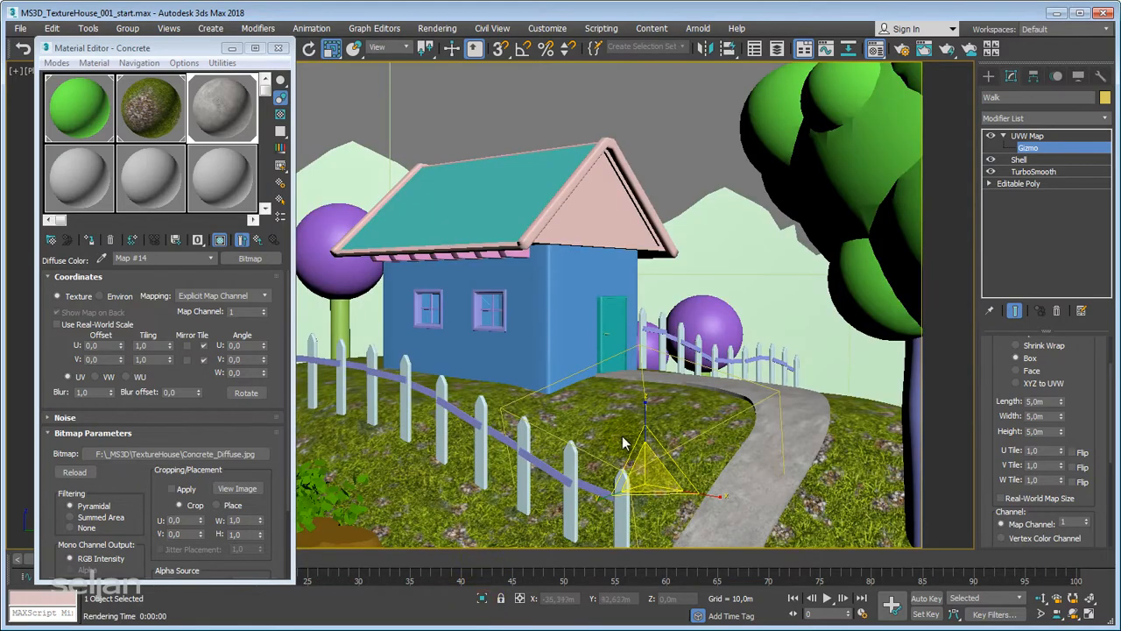
key("F9")
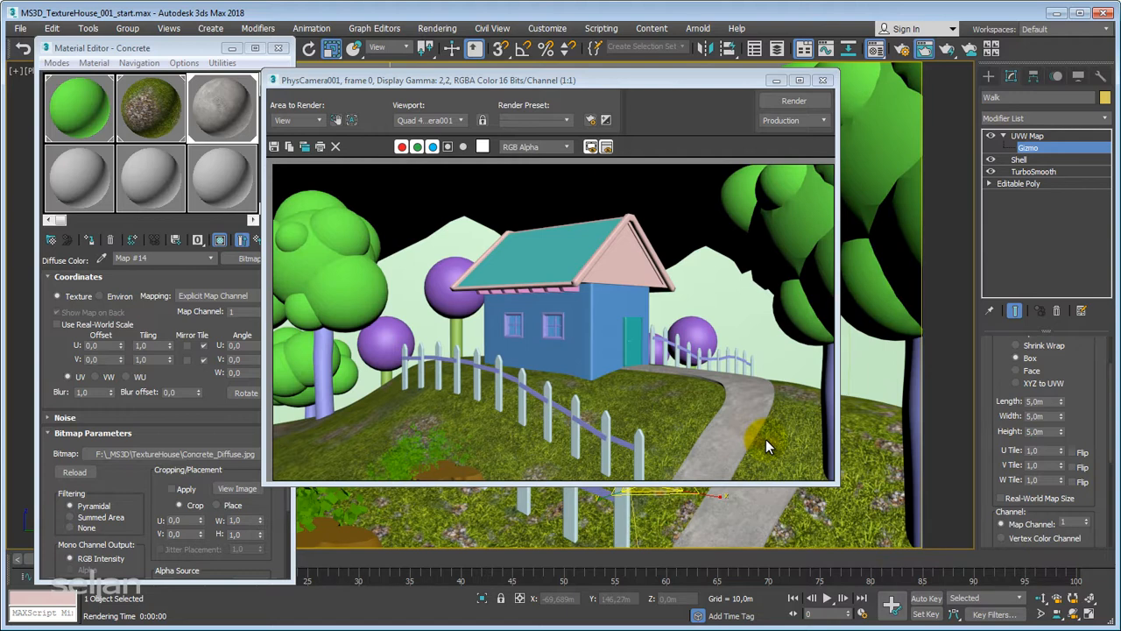
left_click(822, 79)
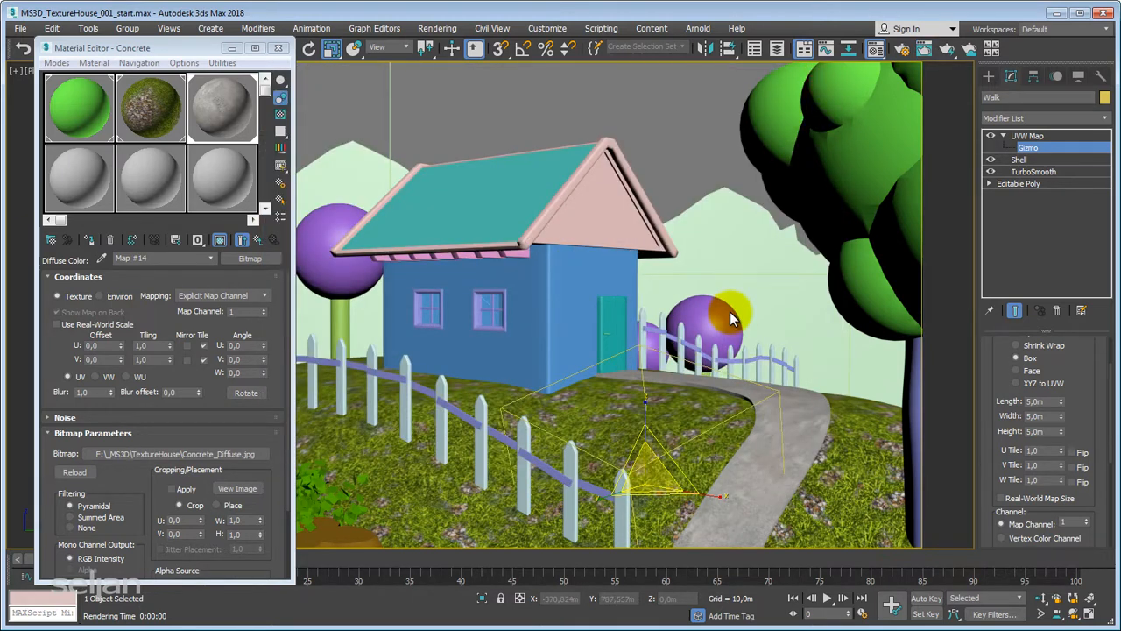
Step: Return to the Concrete material's top level, dismiss the material preview dialog and show the perspective view
left_click(256, 239)
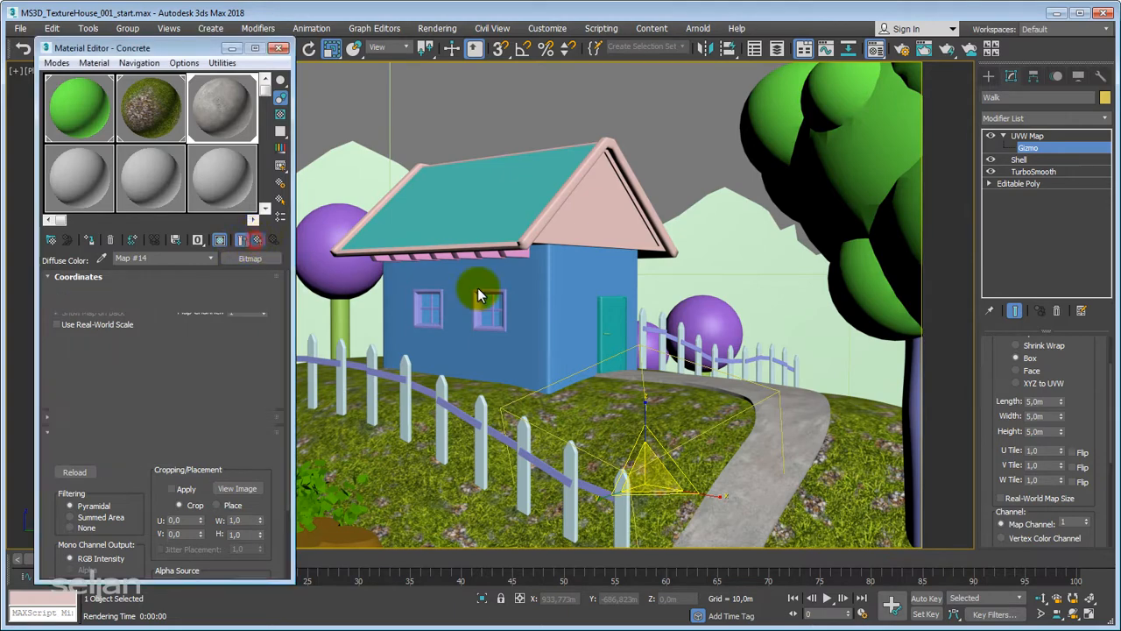
key("p")
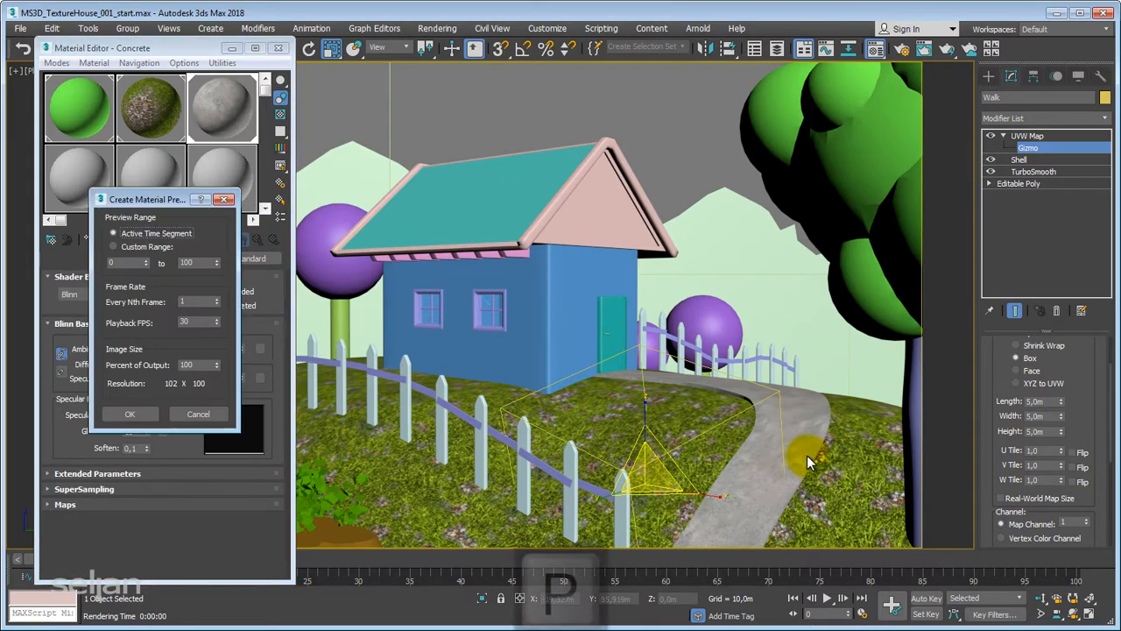
left_click(220, 202)
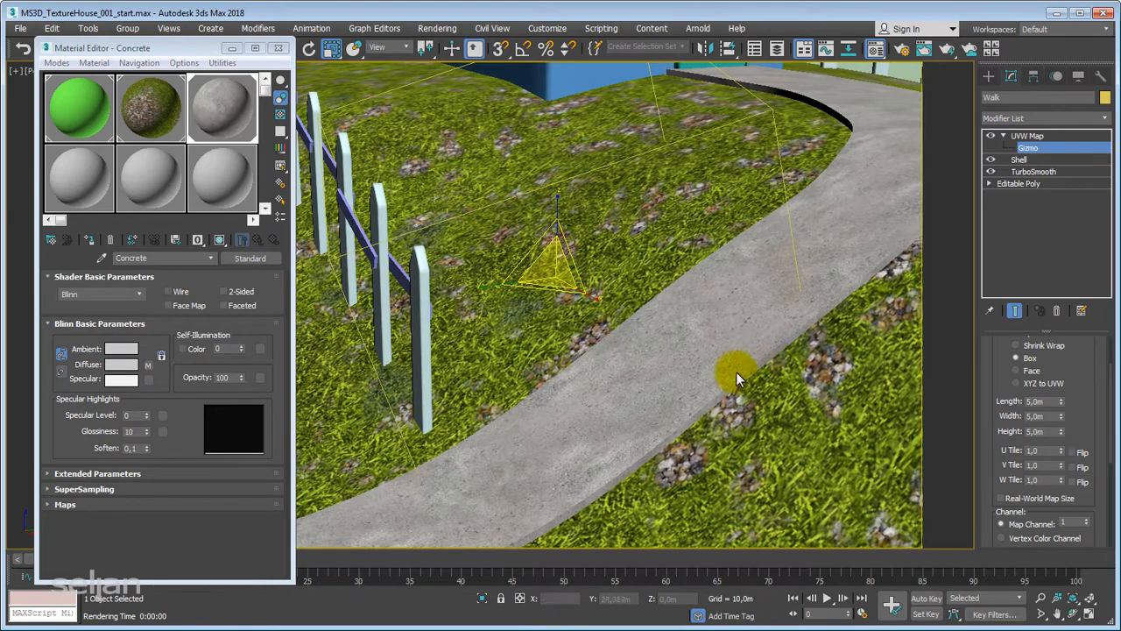
Step: Inspect the walkway texture up close in the perspective view and render that view, closing the rendered images
scroll(736, 378, "up", 10)
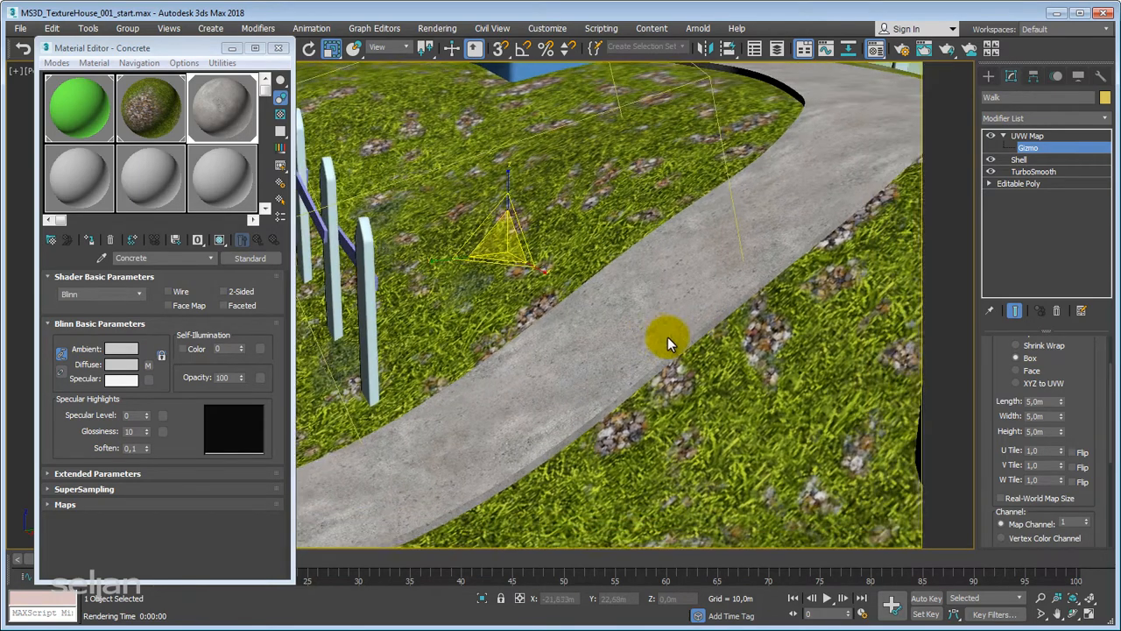
scroll(666, 350, "up", 5)
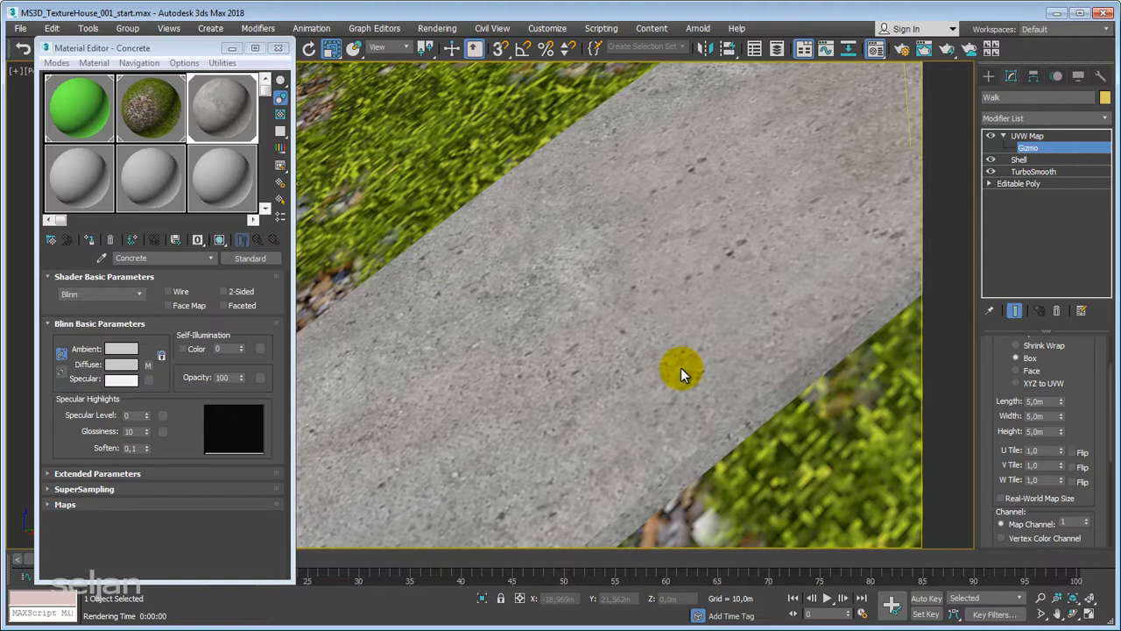
key("F9")
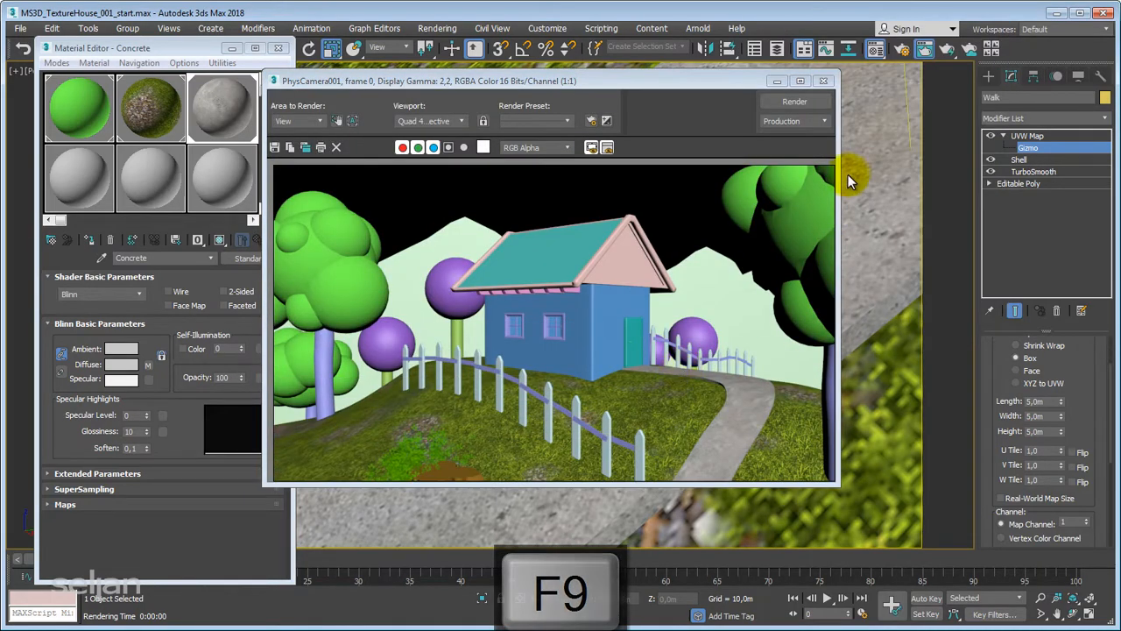
left_click(822, 80)
key("shift+q")
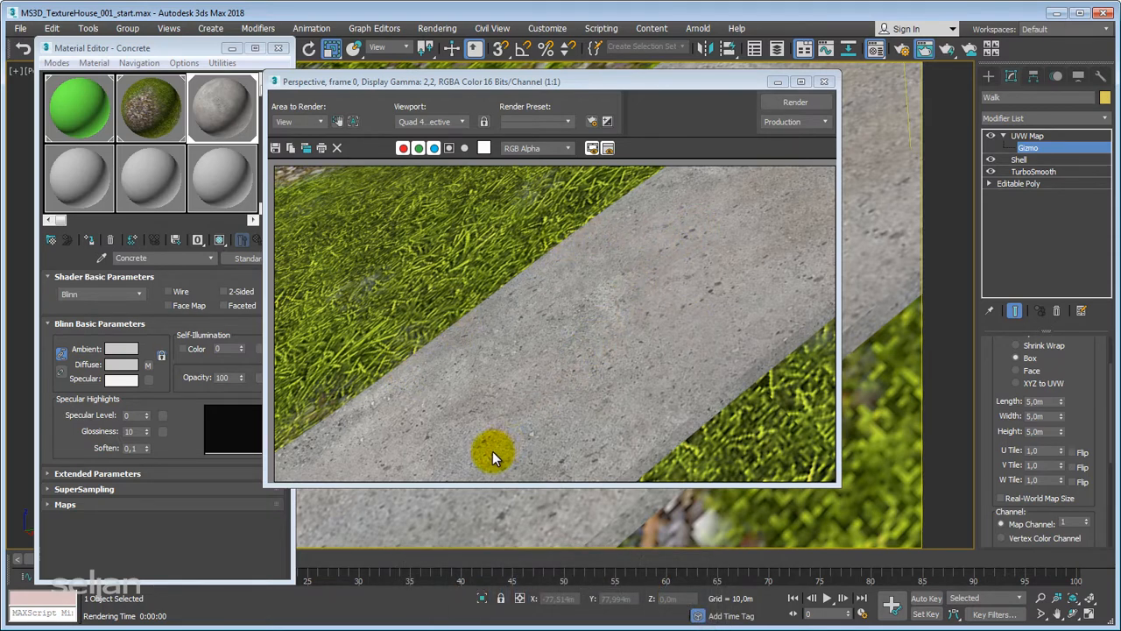
left_click(822, 81)
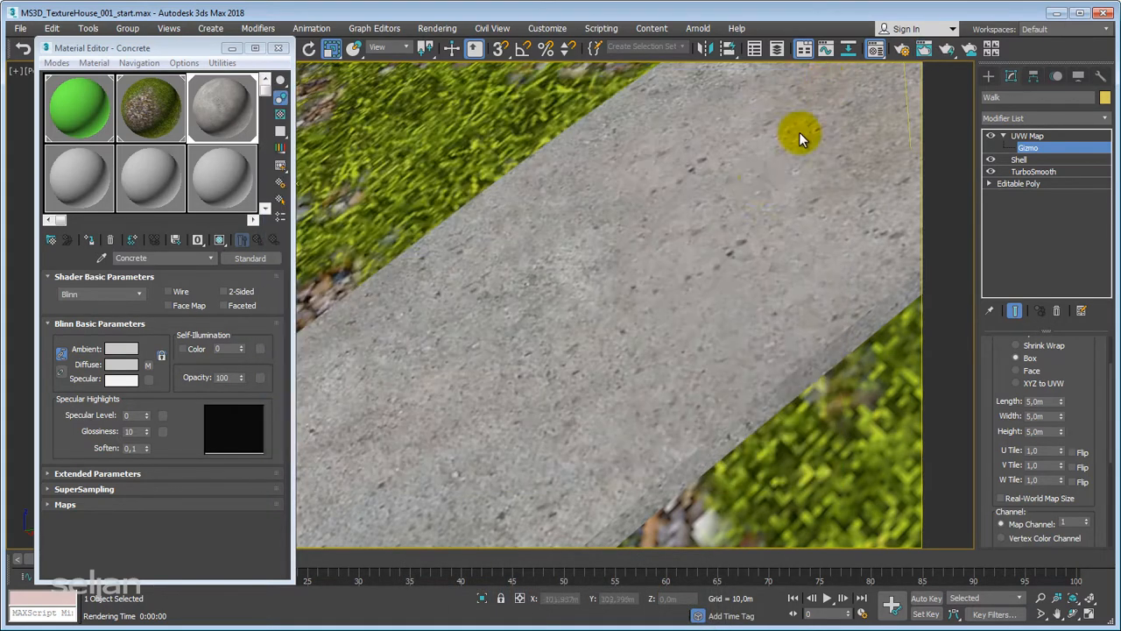
Step: Expand the Concrete material's Maps settings and enable the Bump channel
left_click(45, 504)
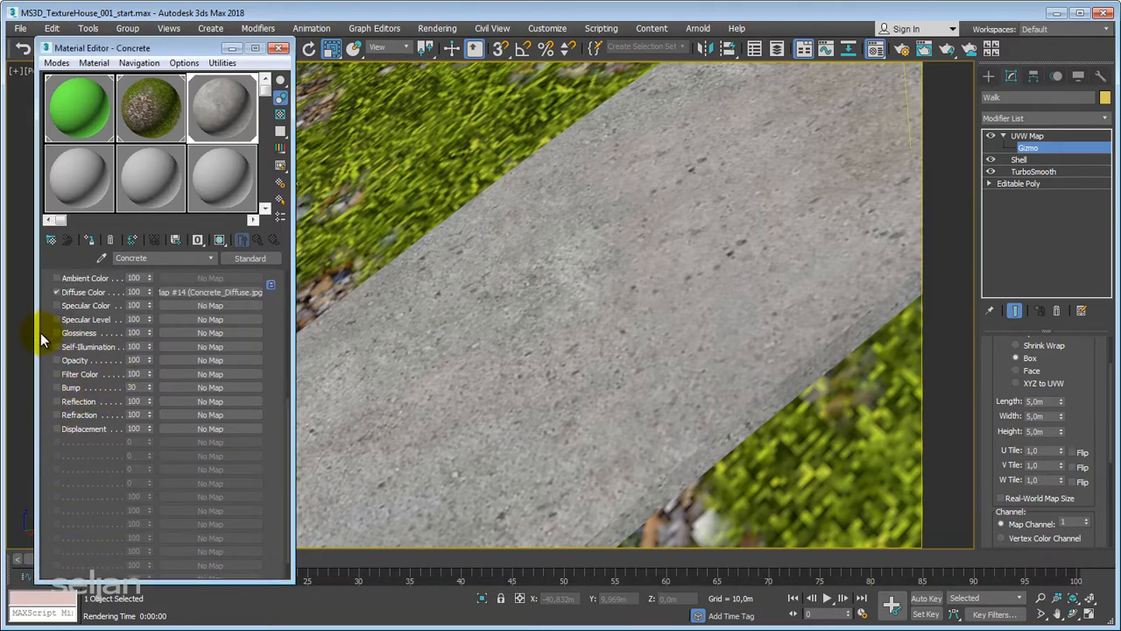
left_click_drag(45, 333, 52, 520)
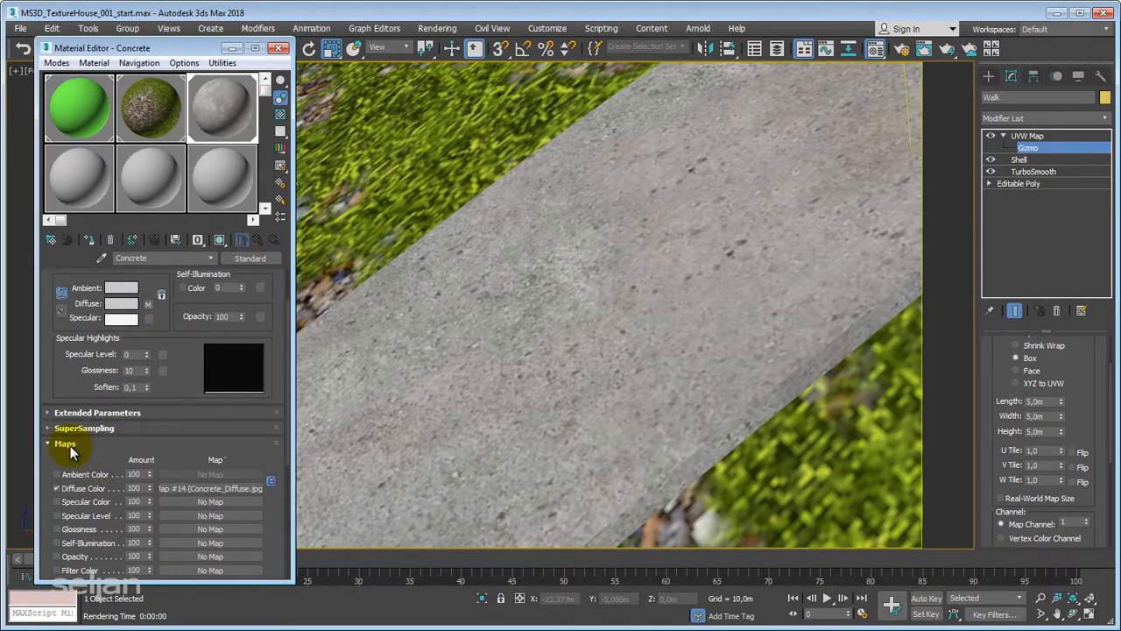
scroll(75, 377, "up", 2)
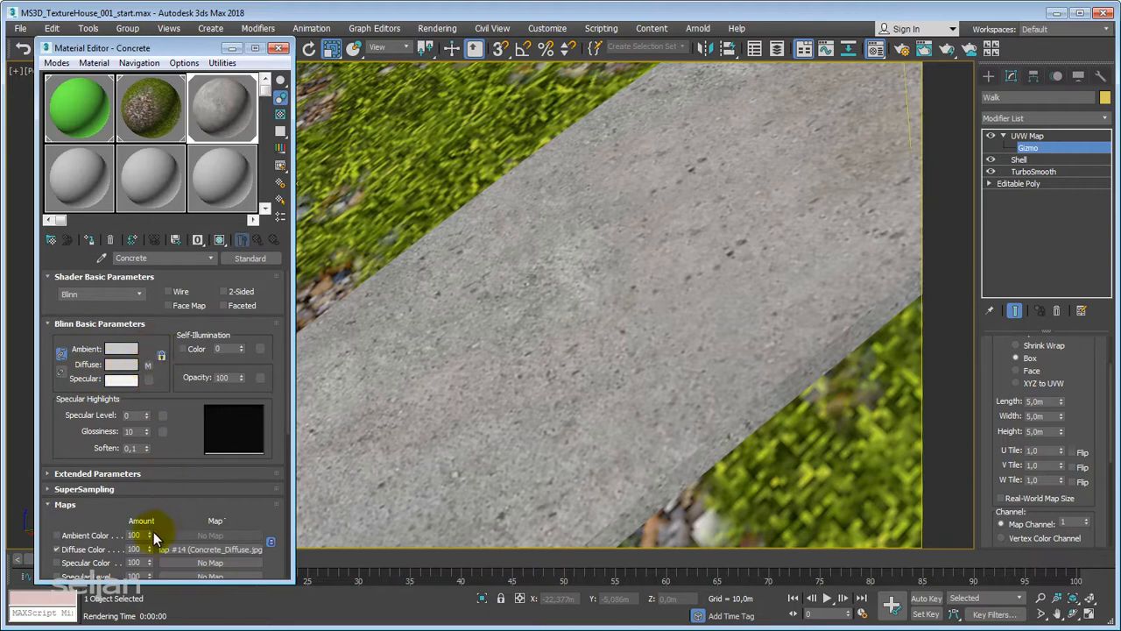
left_click_drag(181, 505, 180, 400)
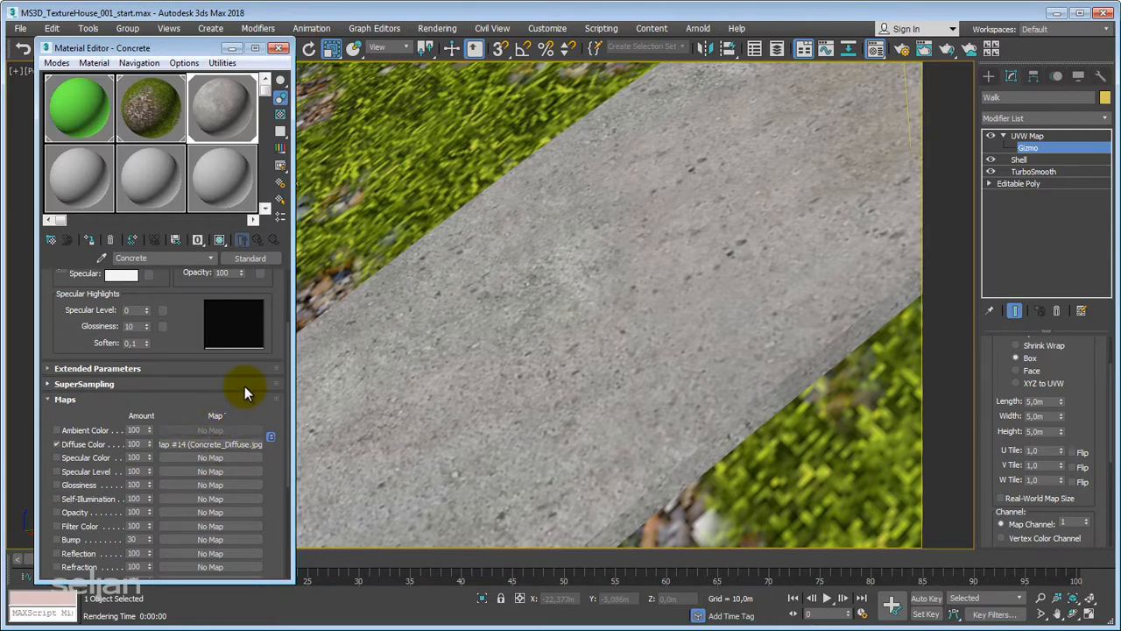
left_click_drag(190, 310, 191, 240)
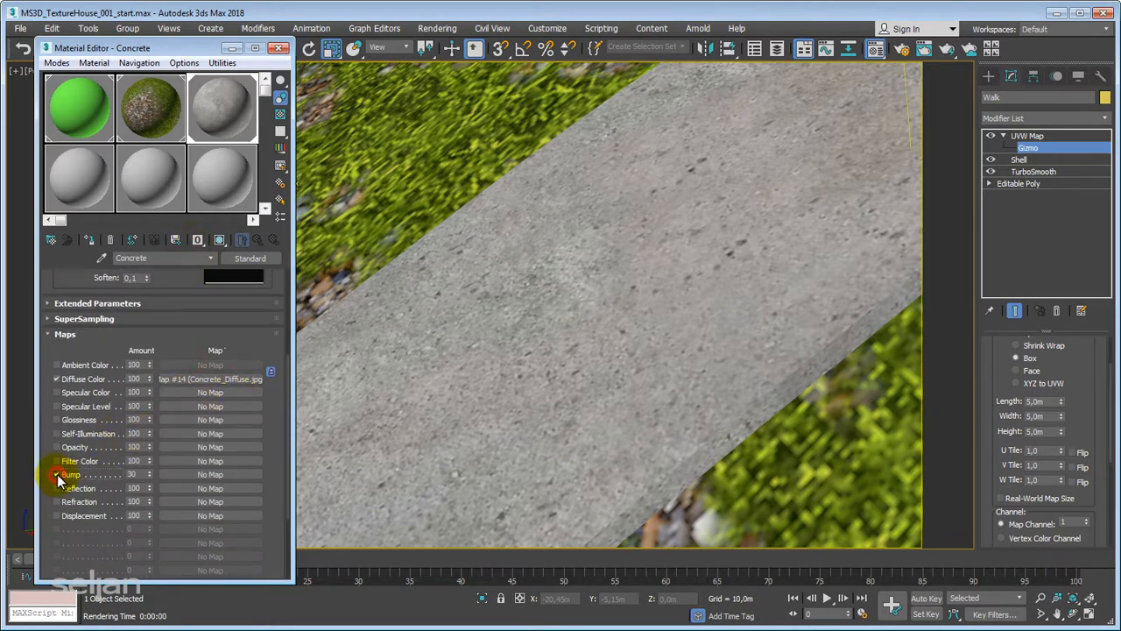
left_click(56, 474)
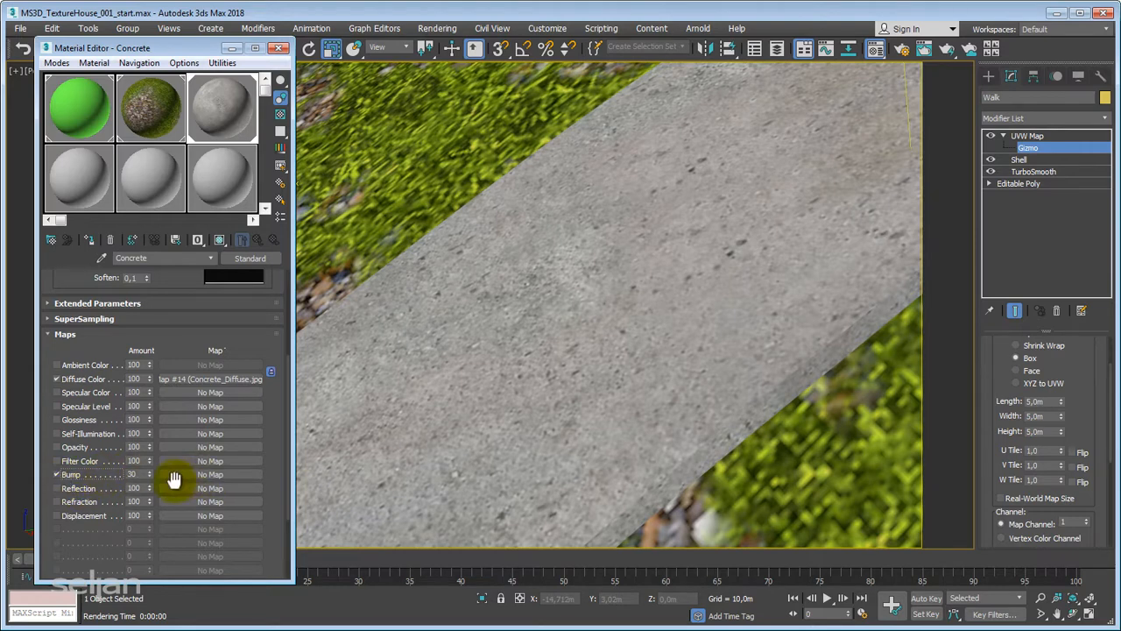
Step: Assign a Bitmap with Concrete_Bump.jpg from the TextureHouse folder to the Bump channel, listing the files in detailed view
left_click(197, 475)
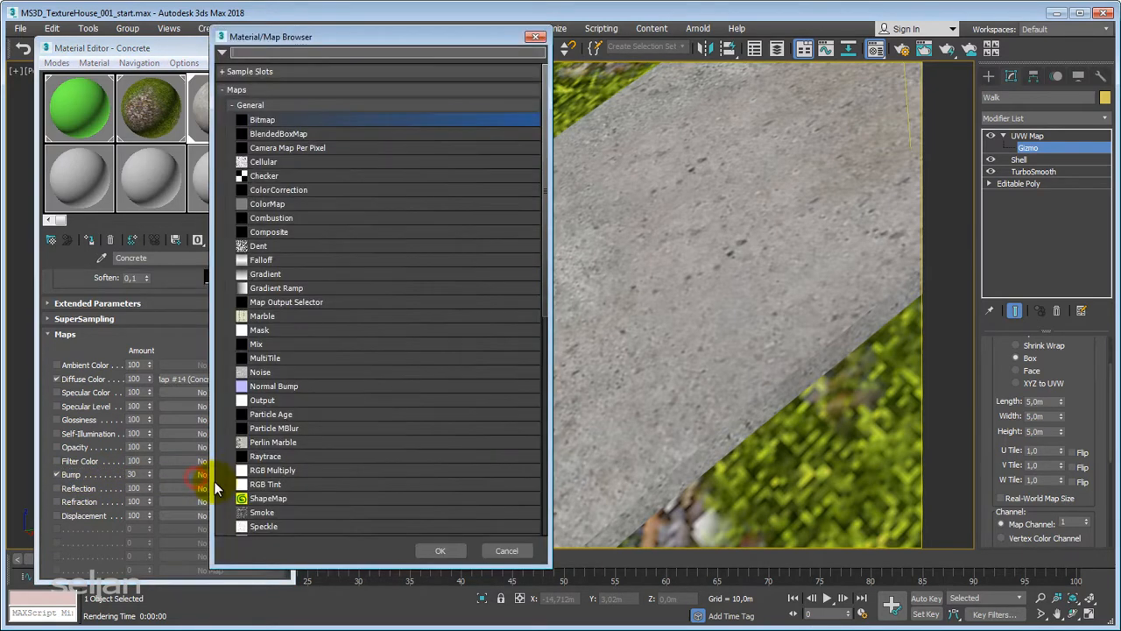
double_click(262, 122)
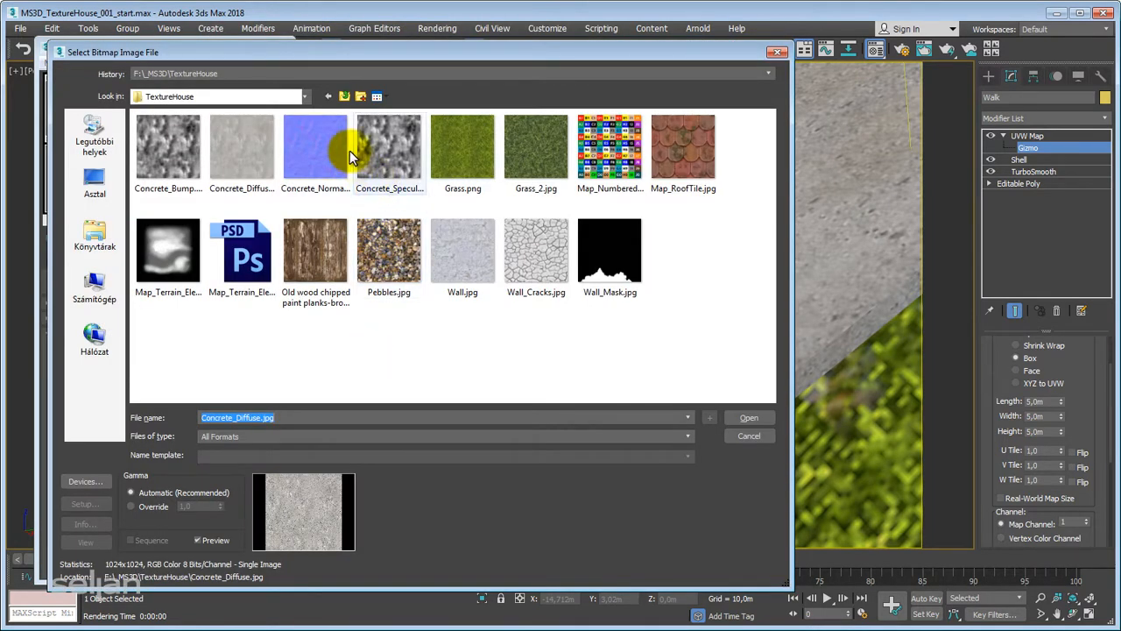
left_click(388, 93)
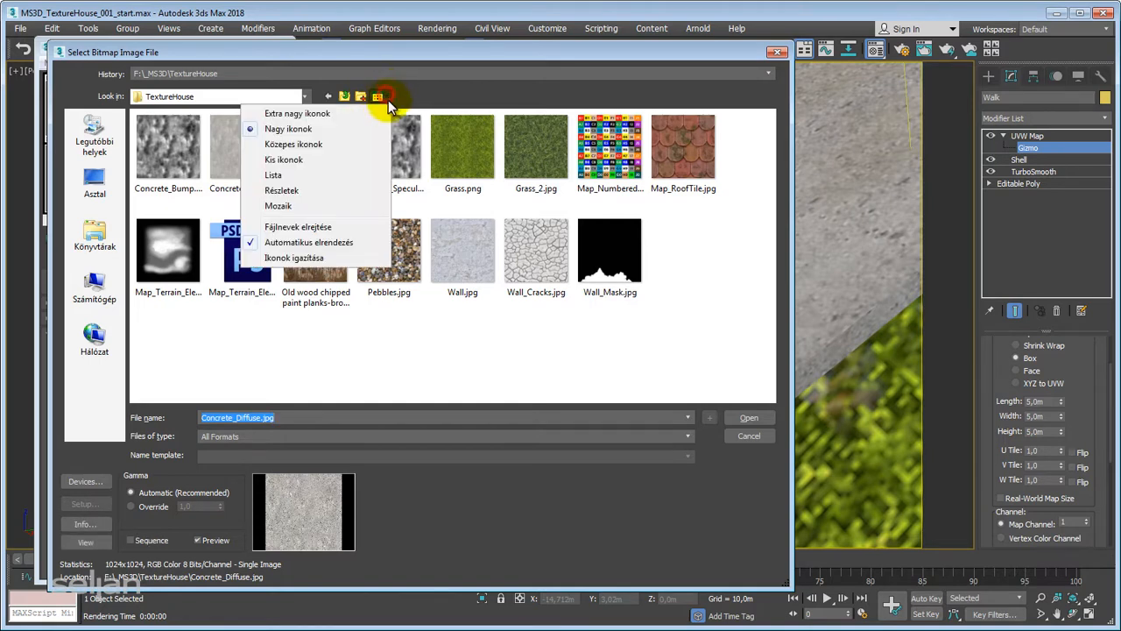
left_click(289, 189)
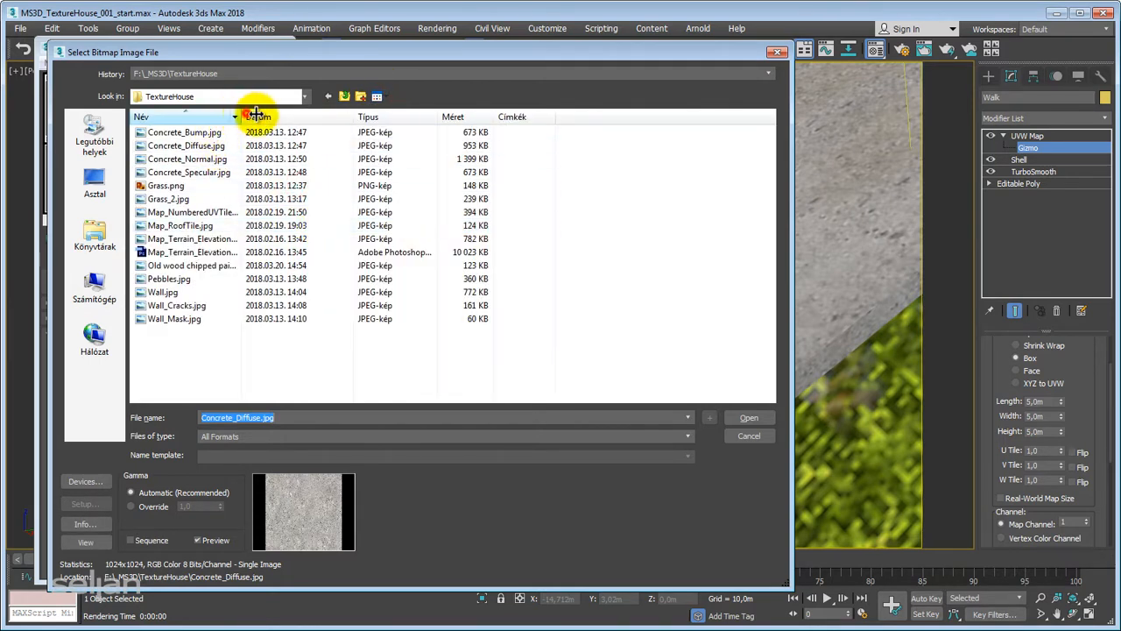
left_click_drag(255, 116, 380, 116)
left_click(199, 131)
left_click(763, 421)
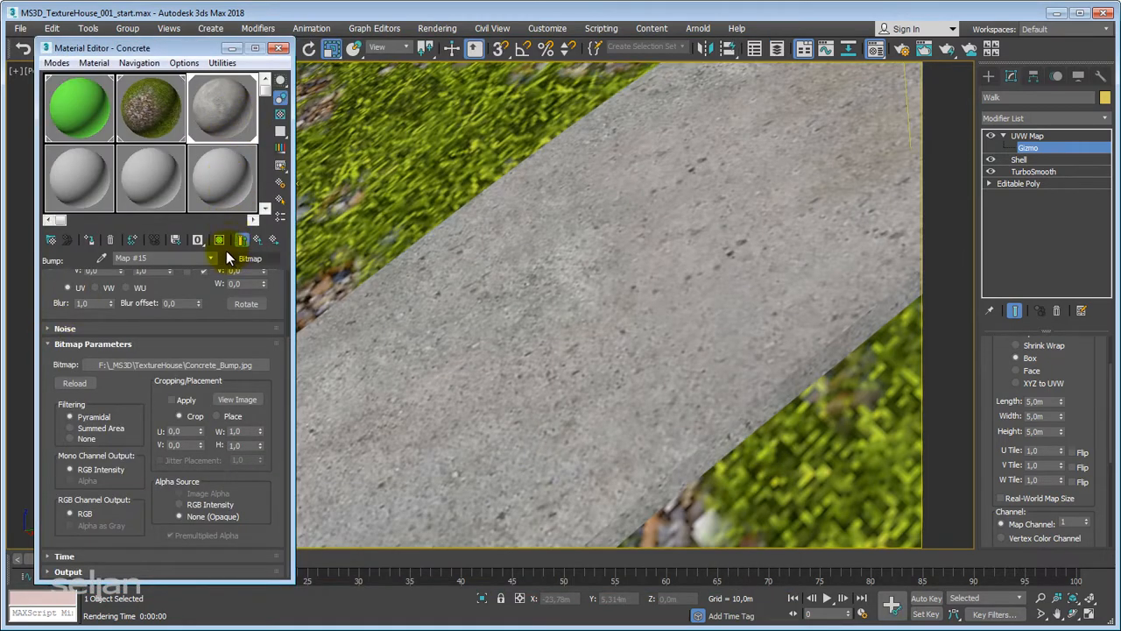
Step: Preview the bump bitmap on the walkway in the viewport, and return to the Concrete material level with its shaded display
left_click(219, 239)
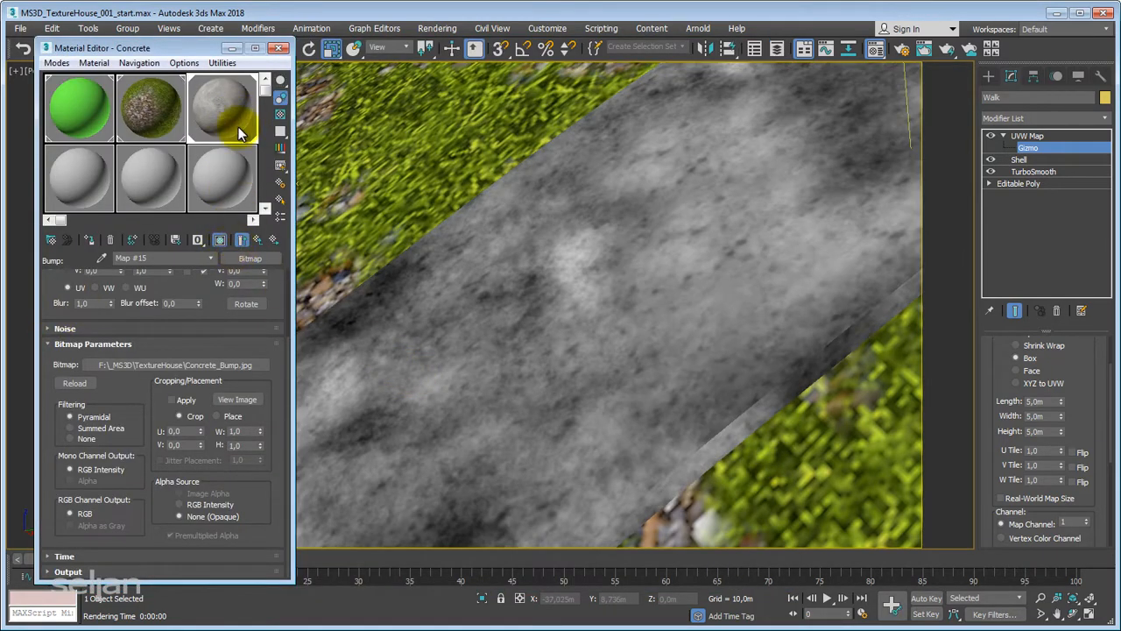
left_click(257, 240)
left_click(219, 239)
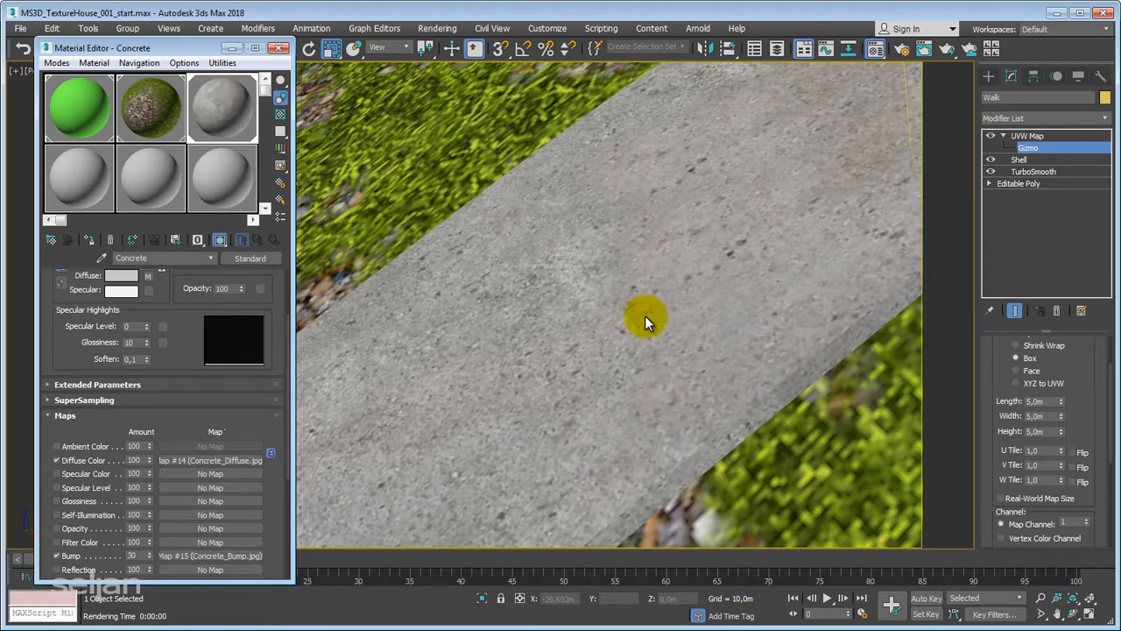
Step: Reopen the last perspective render, clone it for comparison and arrange the two image windows side by side
left_click(604, 18)
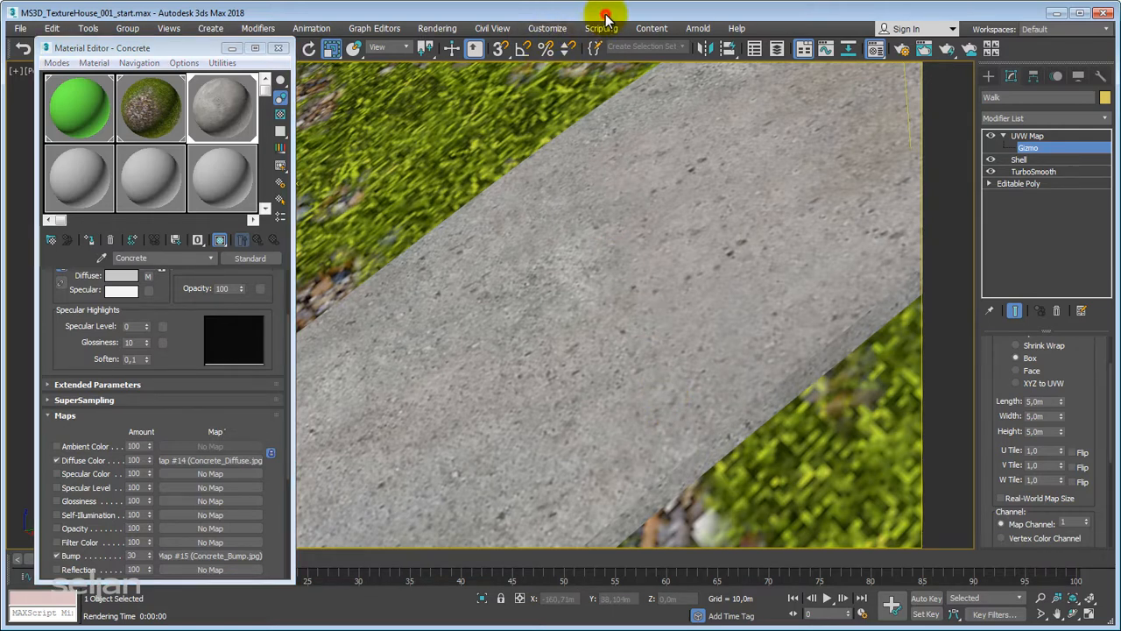
left_click(437, 28)
left_click(443, 115)
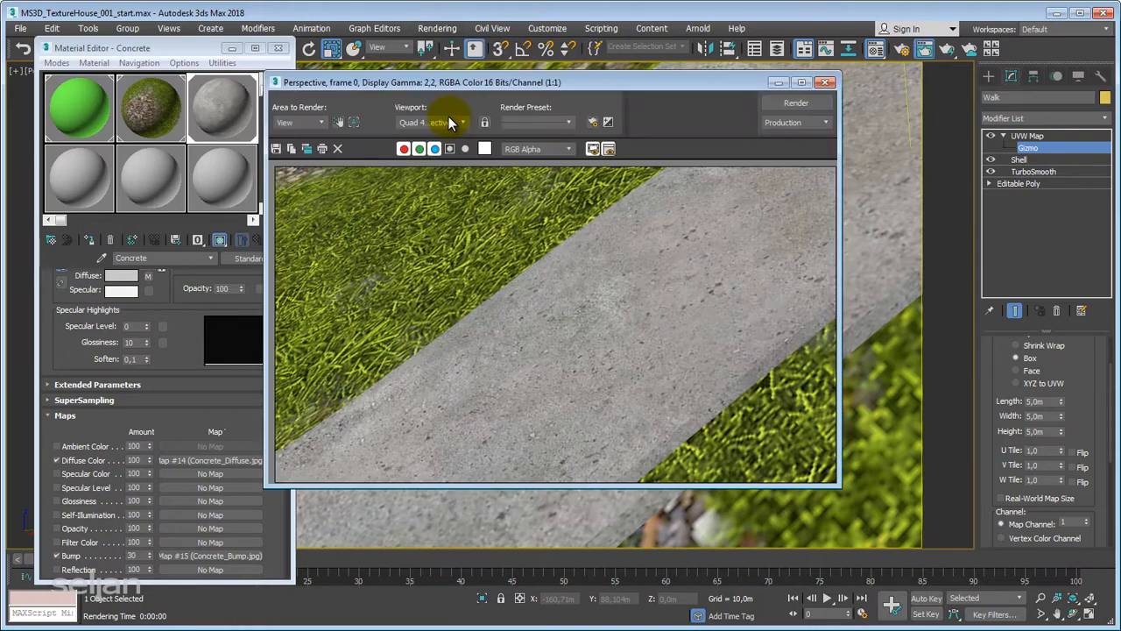
left_click_drag(538, 82, 508, 87)
left_click_drag(411, 85, 518, 86)
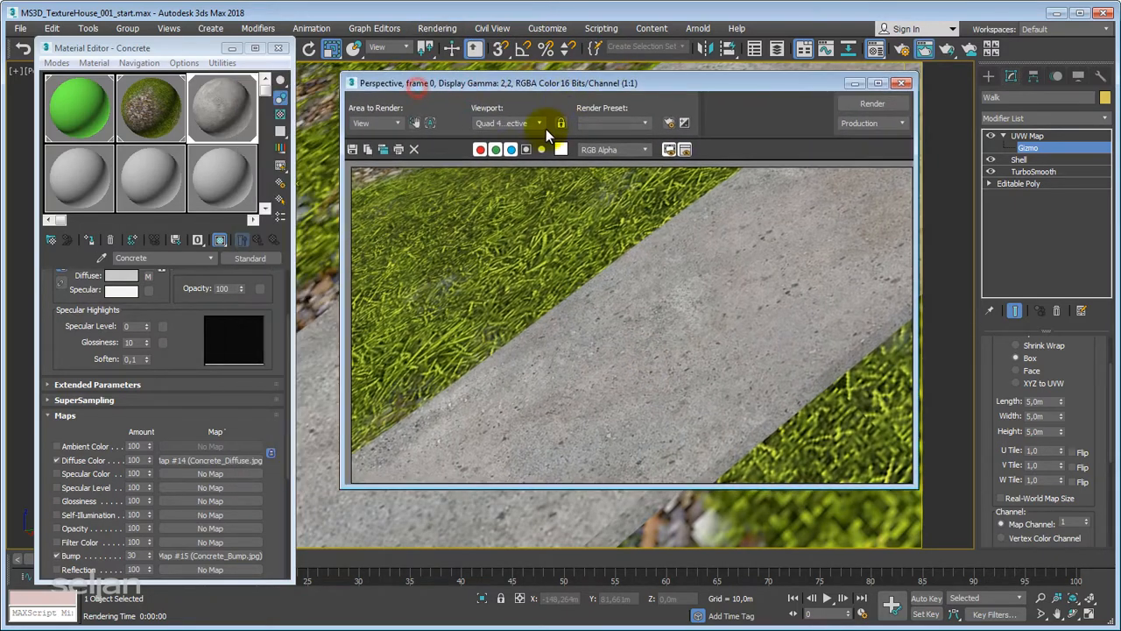
left_click(380, 150)
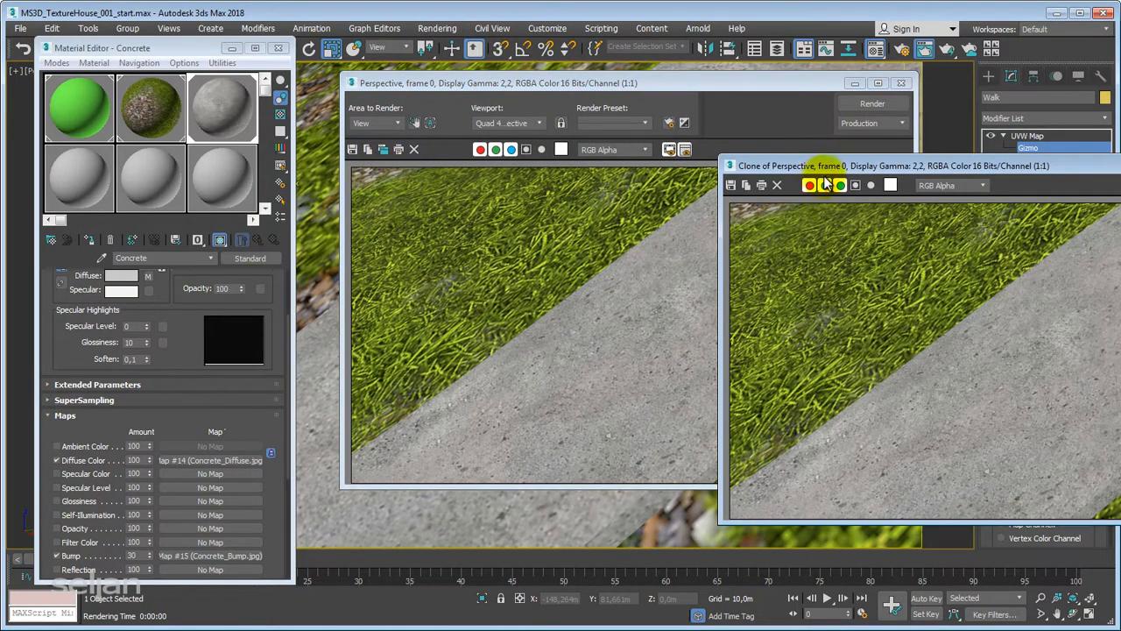
left_click_drag(839, 167, 663, 178)
left_click_drag(770, 84, 469, 85)
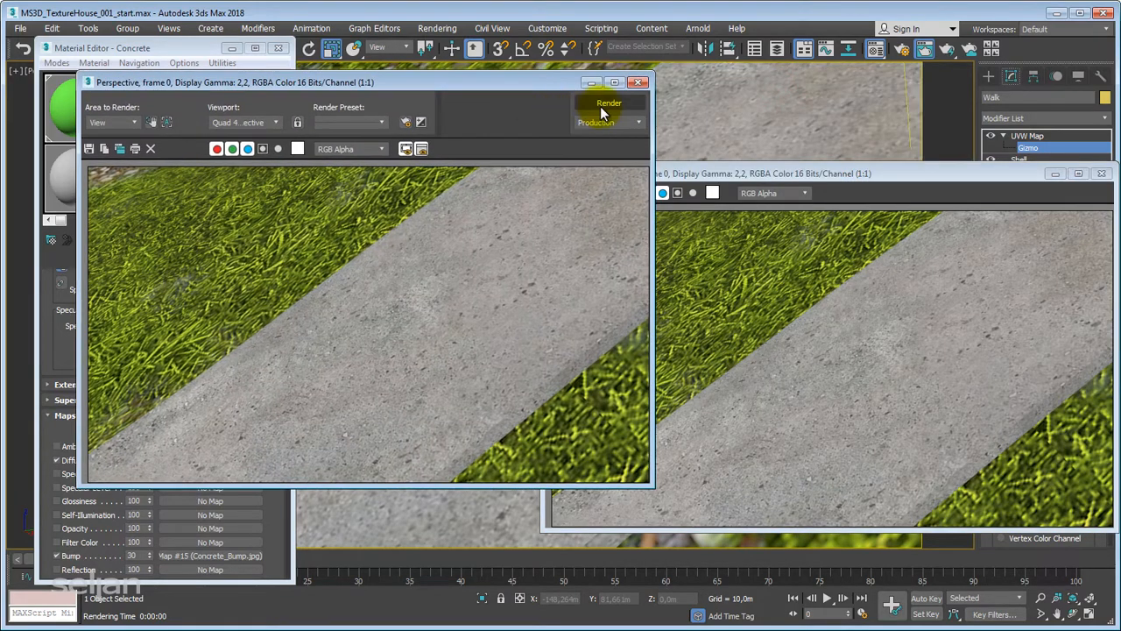
Step: Render the perspective view with the bump map and zoom both images to 2:1 to compare the concrete surface
left_click(609, 103)
scroll(523, 373, "up", 1)
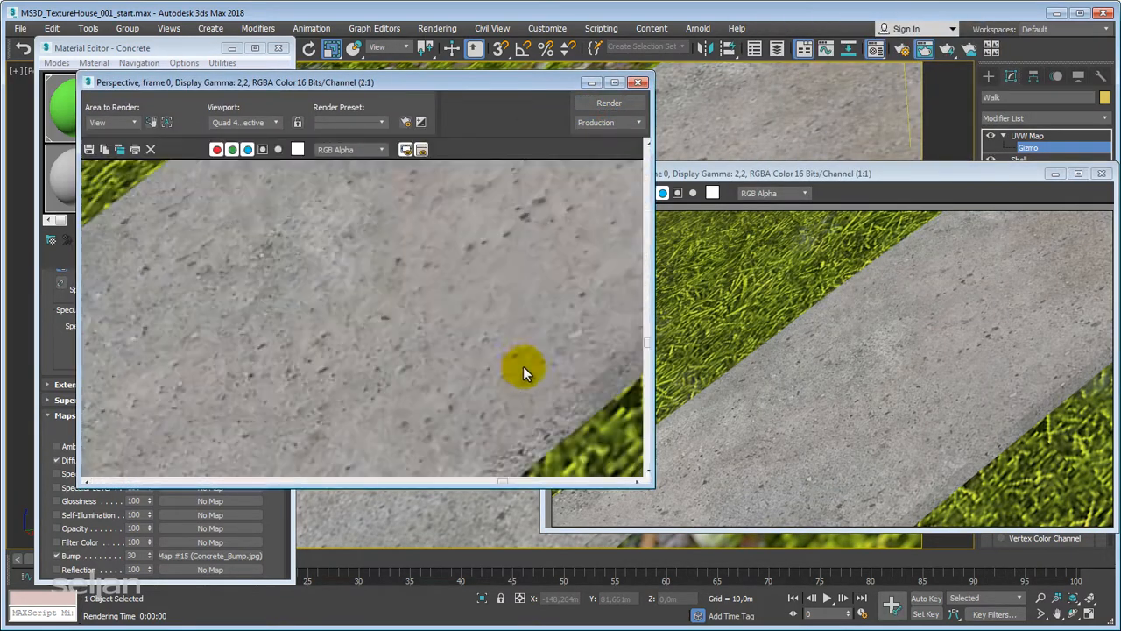
left_click(920, 388)
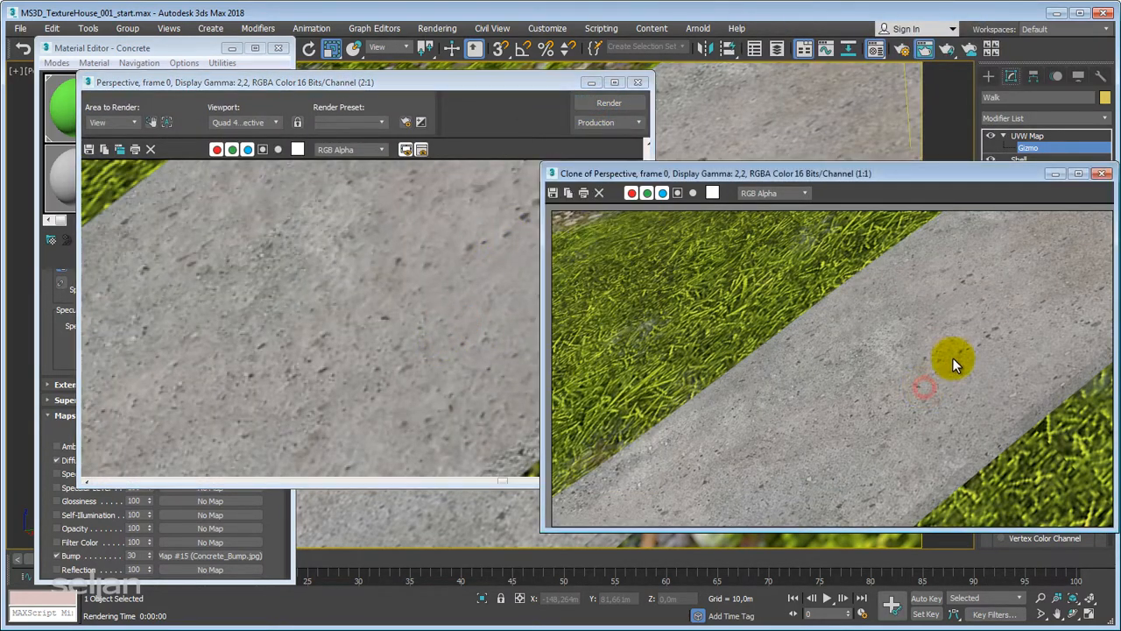
scroll(953, 351, "up", 1)
middle_click_drag(1023, 322, 1004, 354)
left_click(390, 298)
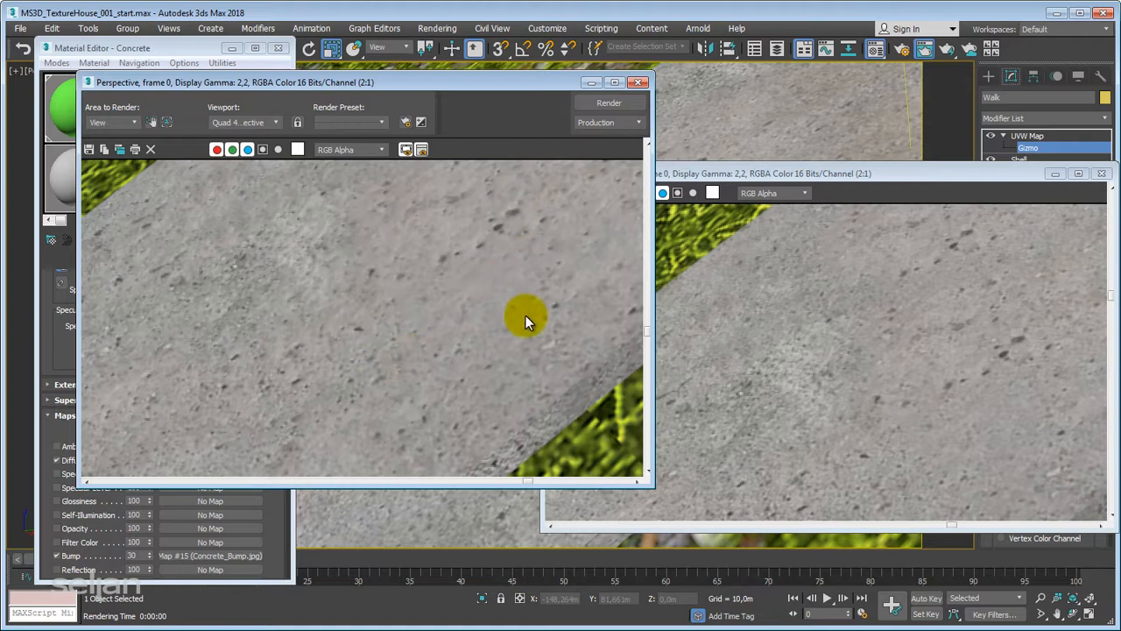
Step: Set the Concrete material's Bump amount to 100 and render the perspective view again
left_click_drag(527, 88, 575, 83)
left_click(150, 43)
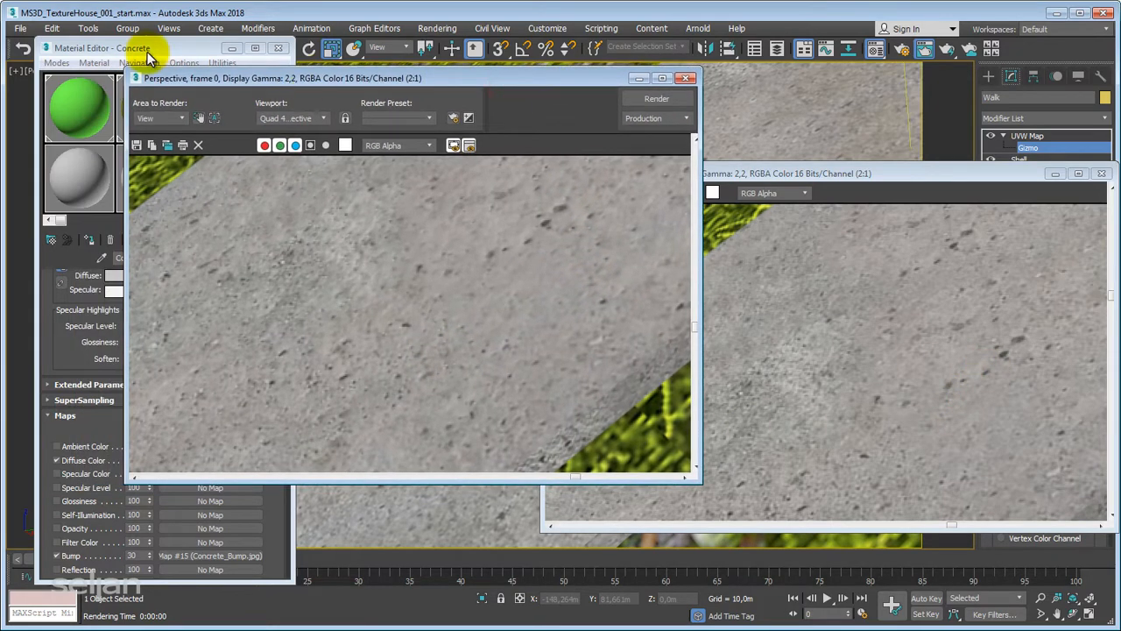
double_click(137, 555)
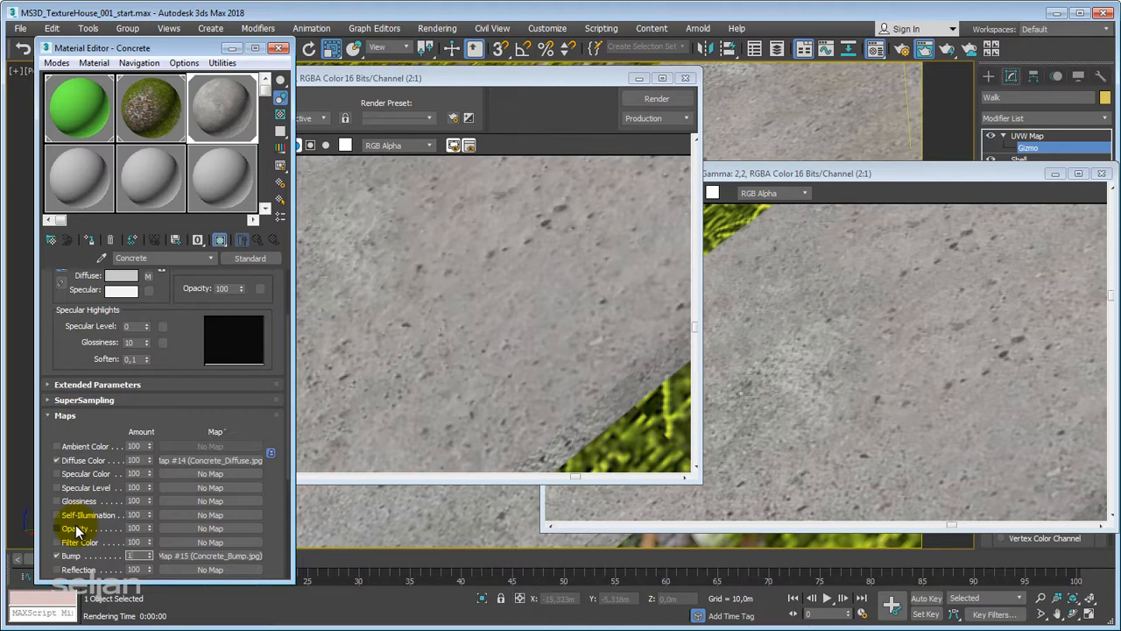
key("Return")
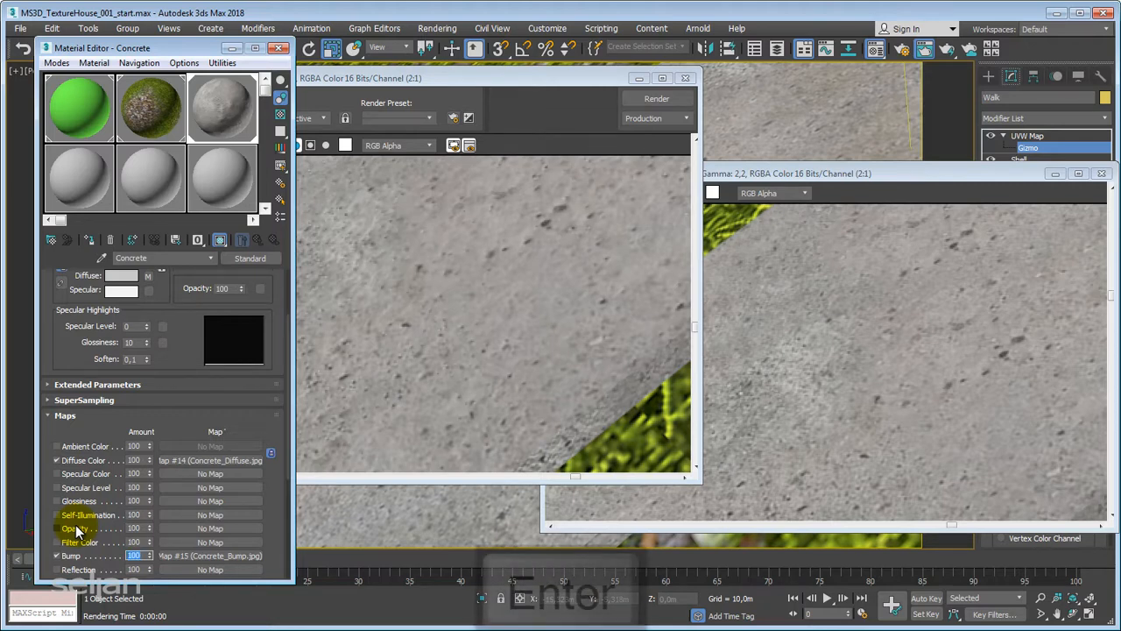
left_click(597, 261)
left_click(665, 98)
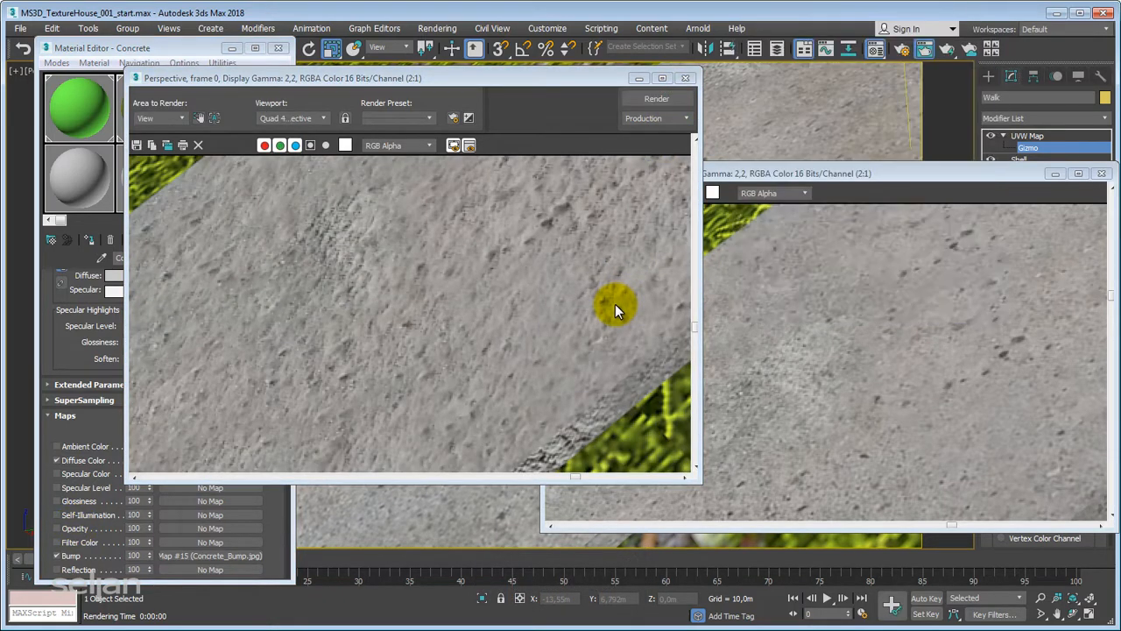
Step: Compare the stronger bump render with the cloned image at 1:1, and close the new render
middle_click_drag(365, 303, 352, 316)
scroll(412, 316, "down", 1)
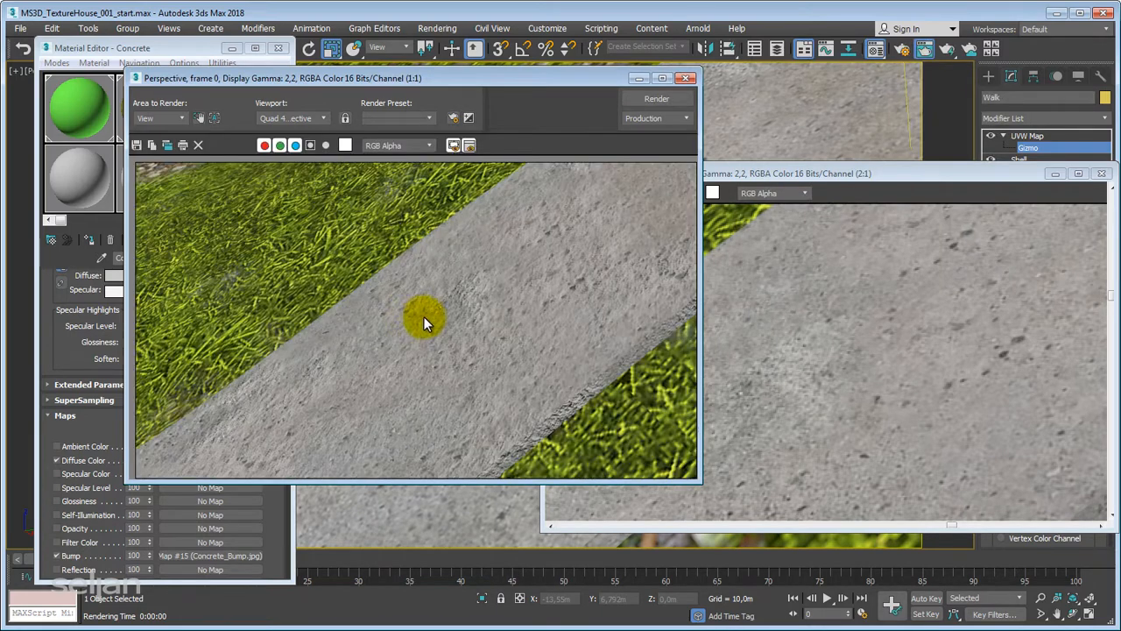
left_click(822, 379)
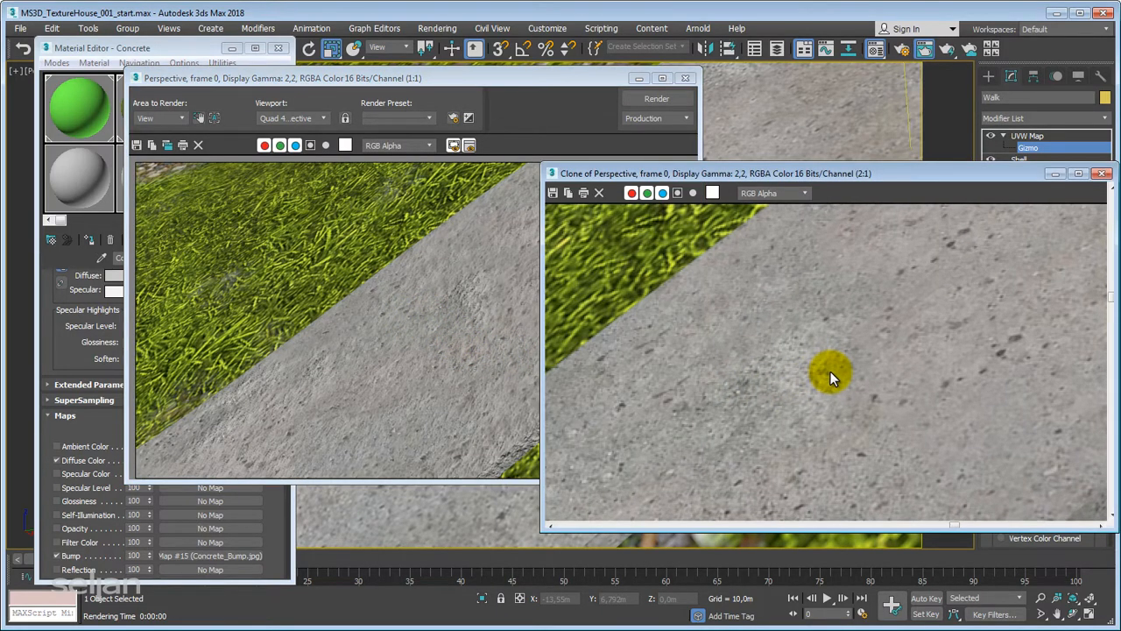
scroll(830, 372, "down", 1)
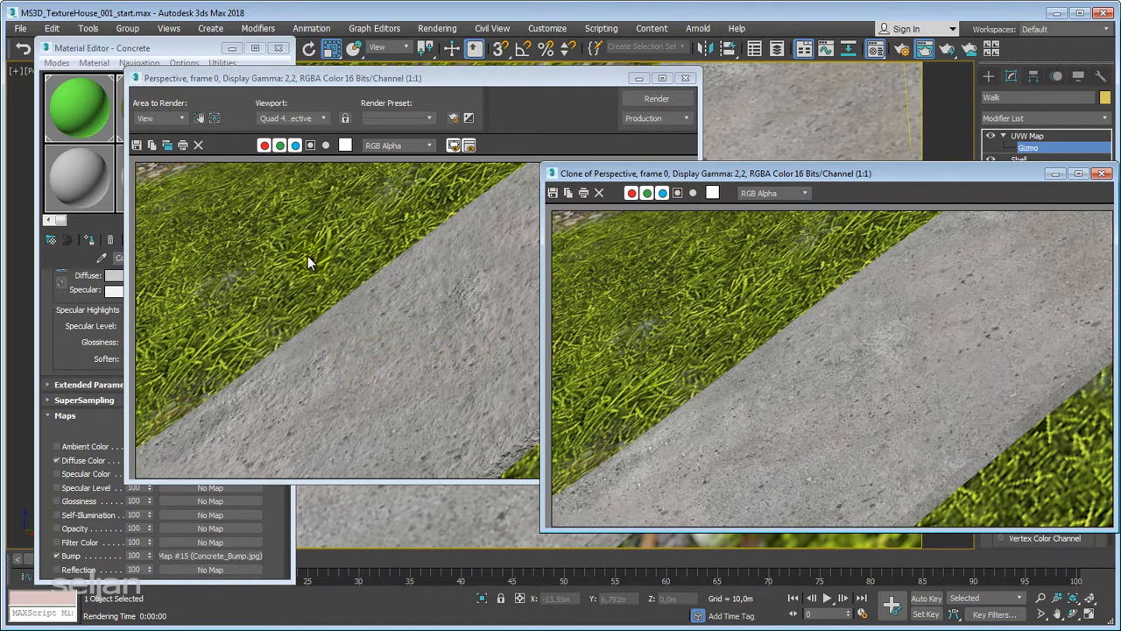
left_click(564, 348)
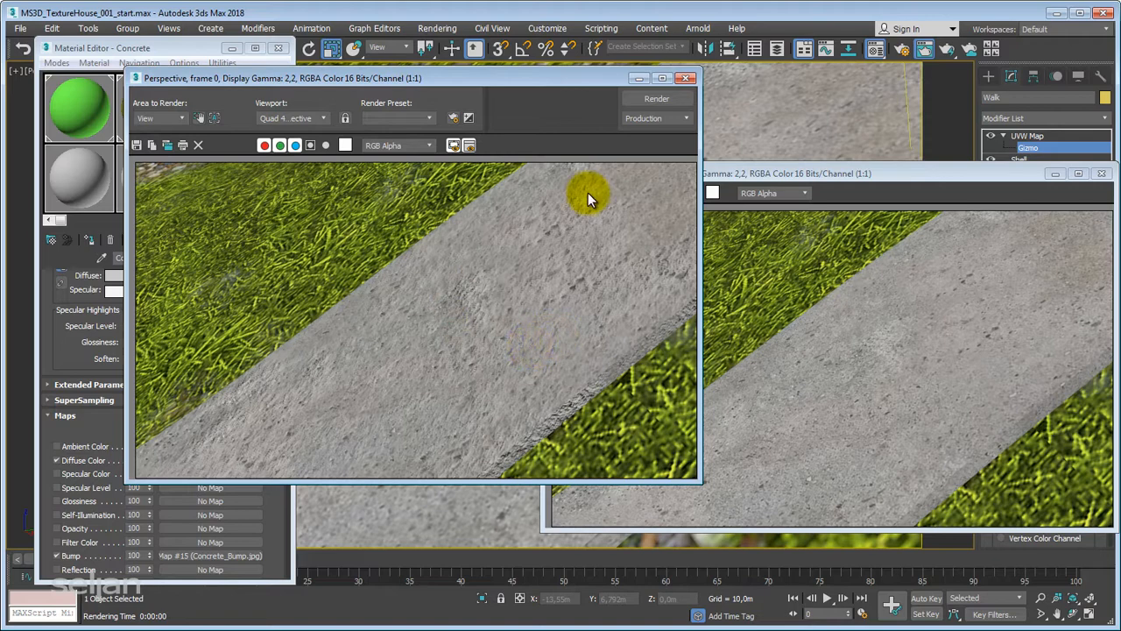
left_click(687, 78)
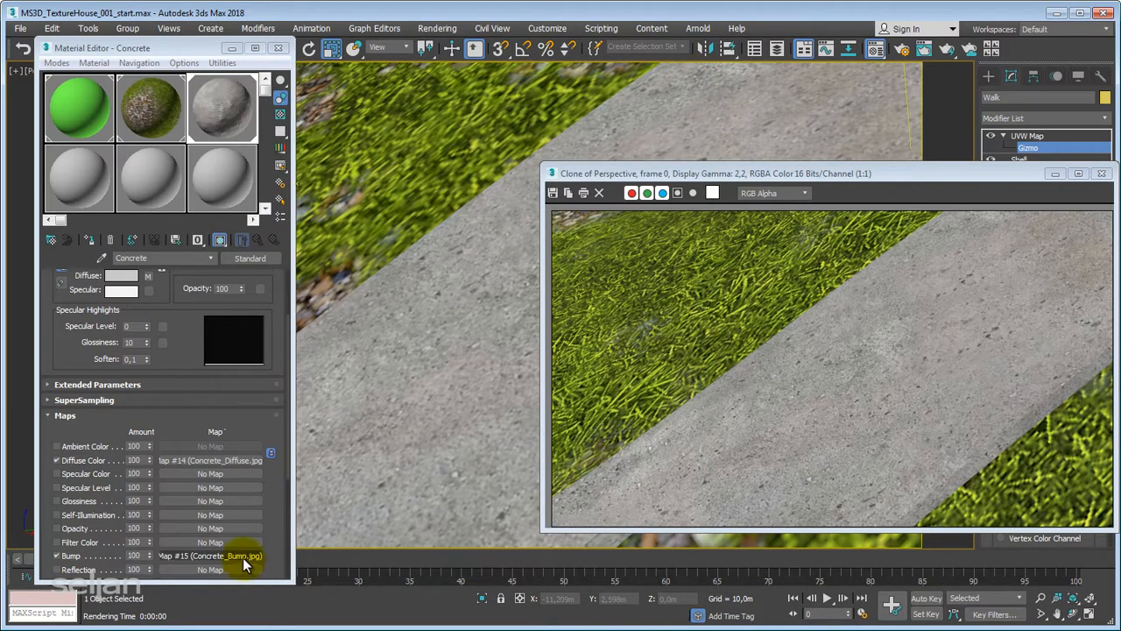
Step: Open the Concrete material's bump map settings and view the full Concrete_Bump.jpg image, closing the image window when done
left_click(242, 557)
left_click_drag(193, 327, 188, 291)
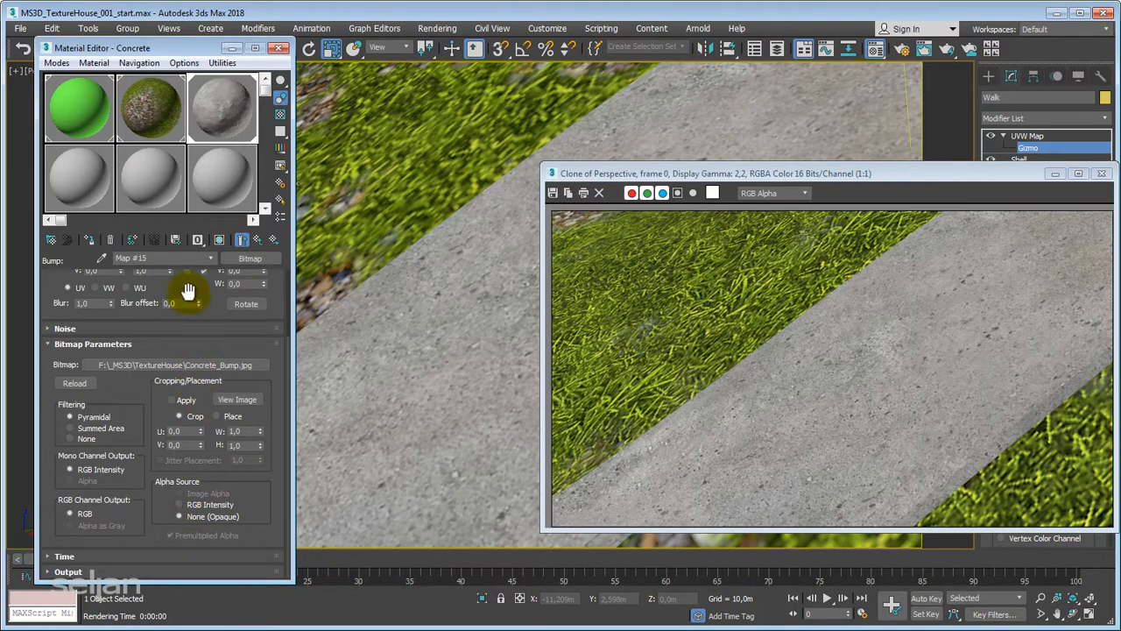
left_click(237, 400)
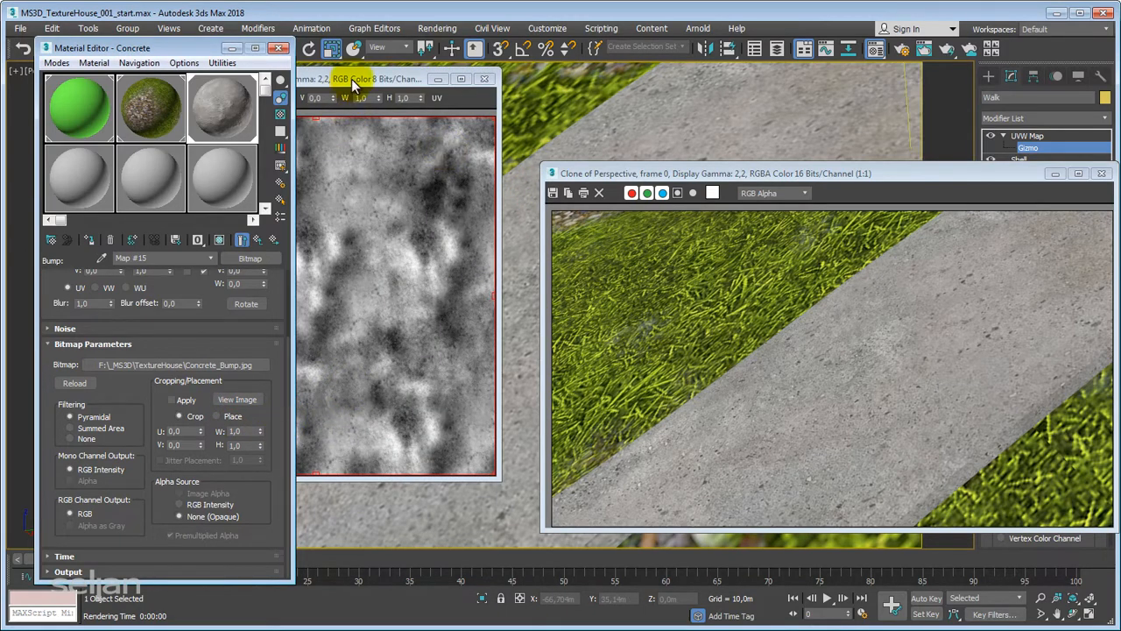
left_click_drag(351, 79, 549, 65)
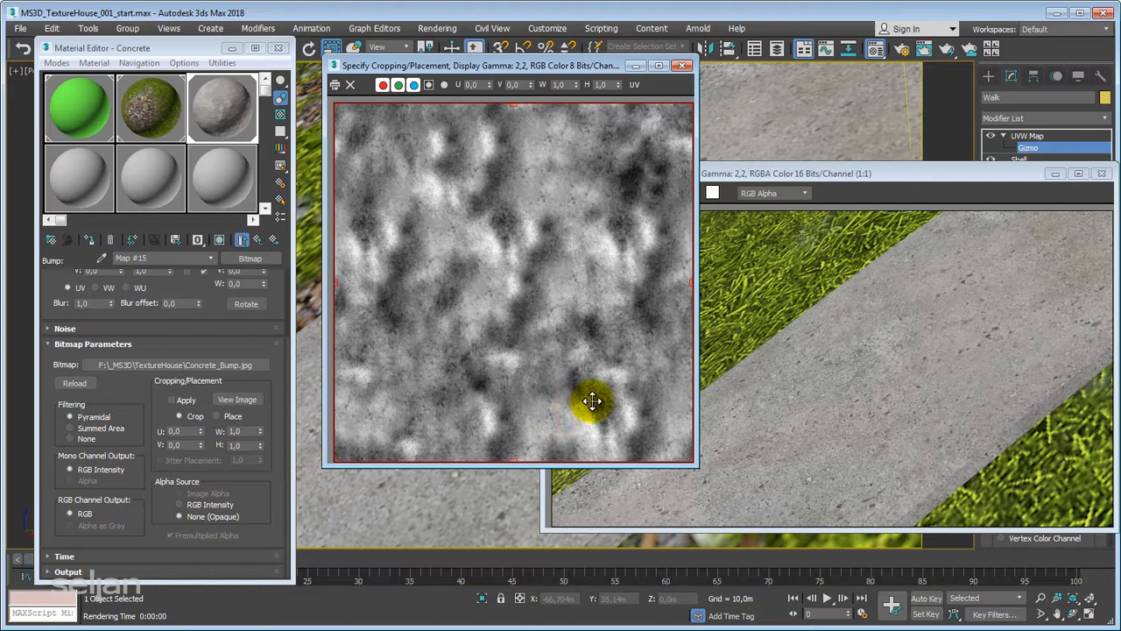
left_click(681, 68)
Step: Close the cloned comparison image and render the perspective view again
left_click(833, 375)
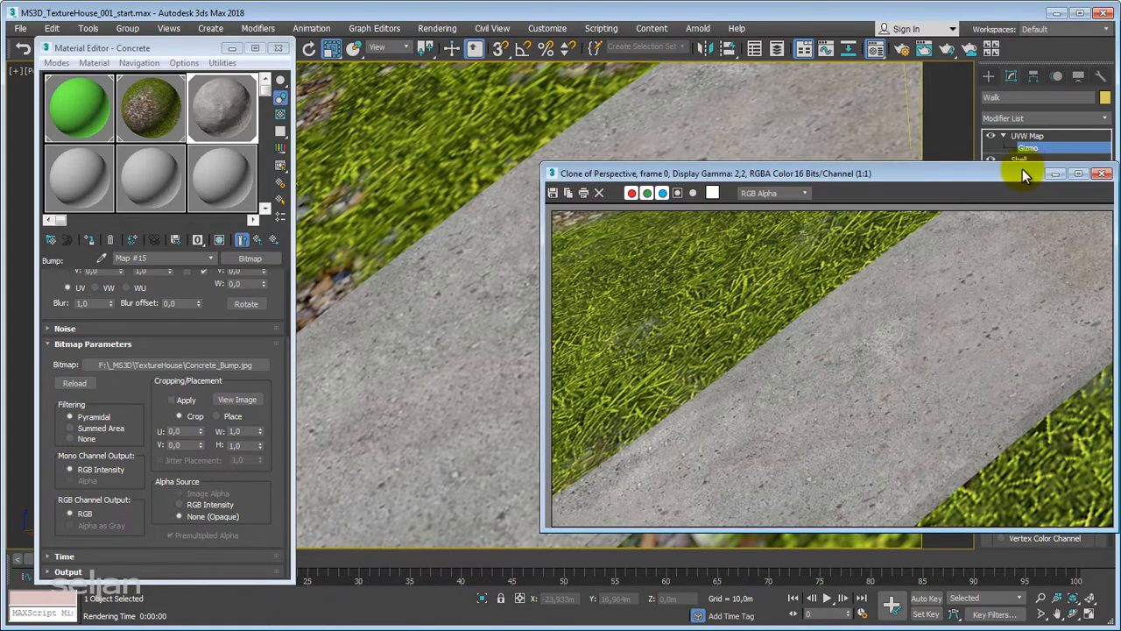
left_click_drag(1022, 169, 971, 183)
left_click(1050, 187)
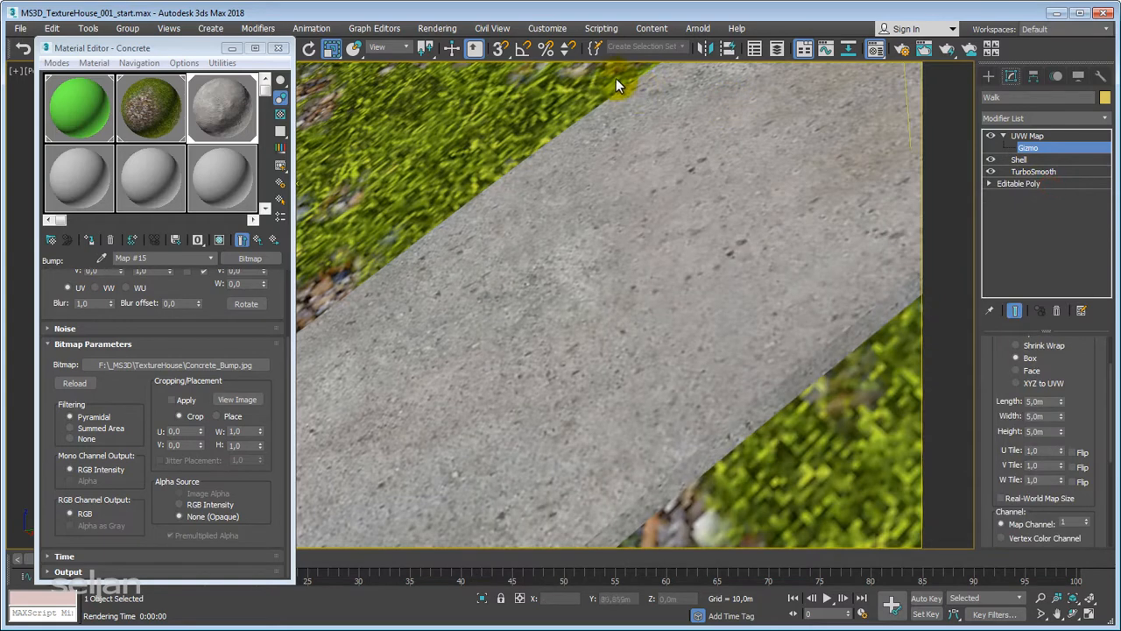
left_click(571, 125)
key("shift+q")
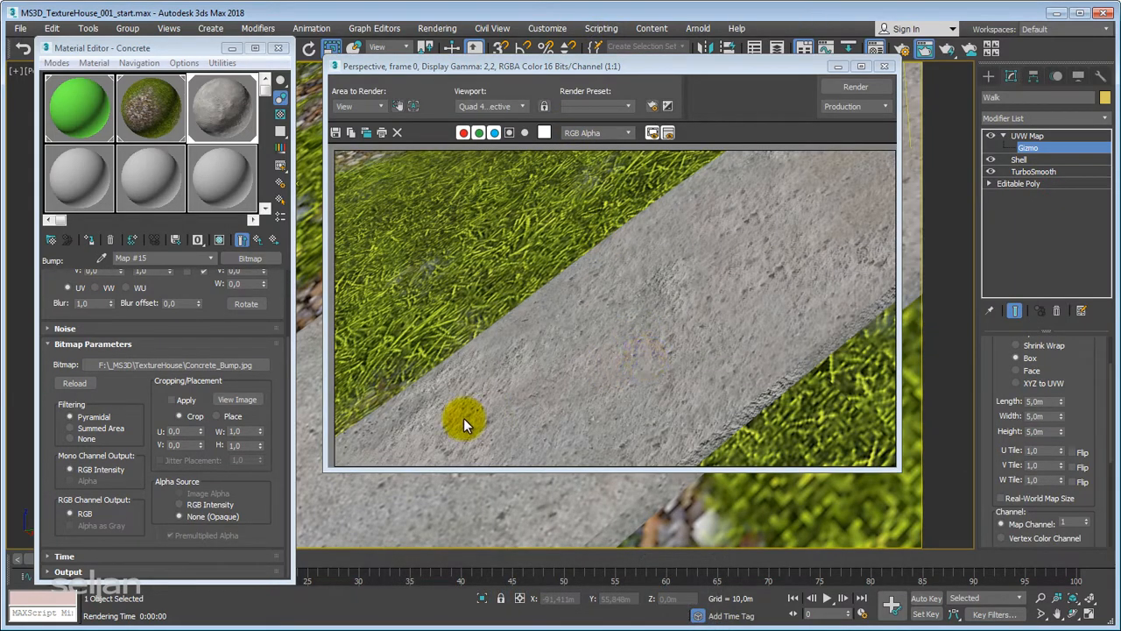
Step: Return to the Concrete material's top level and set its Bump amount to -100
left_click(256, 239)
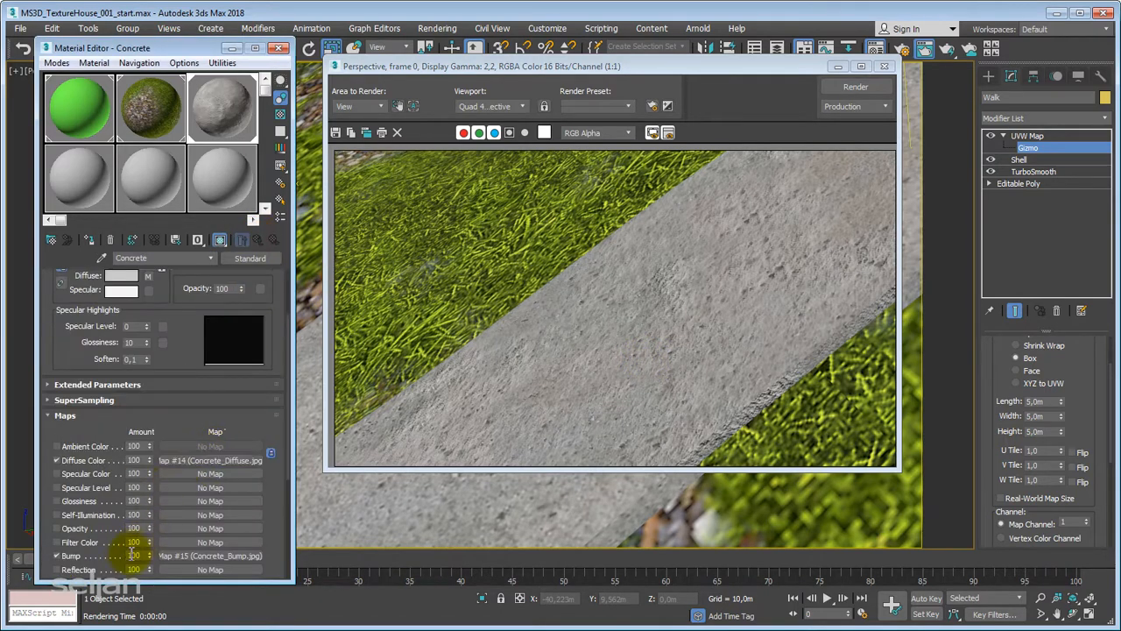
double_click(134, 555)
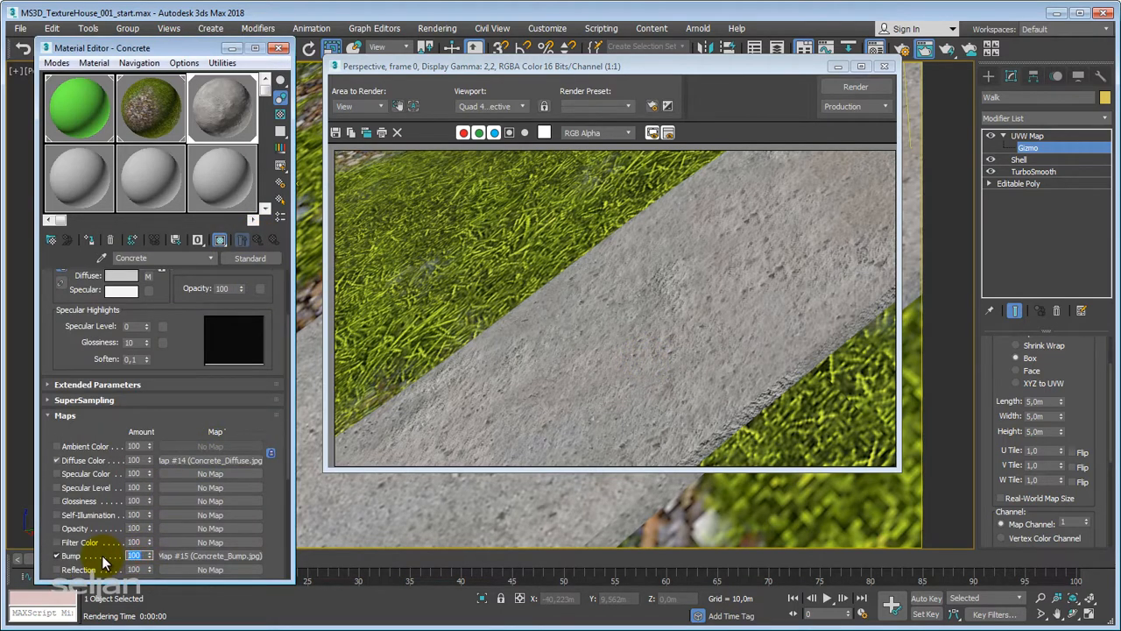
key("Home")
type("-")
key("Return")
Step: Clone the current render, arrange both image windows side by side, and render the perspective view with the inverted bump
left_click(705, 326)
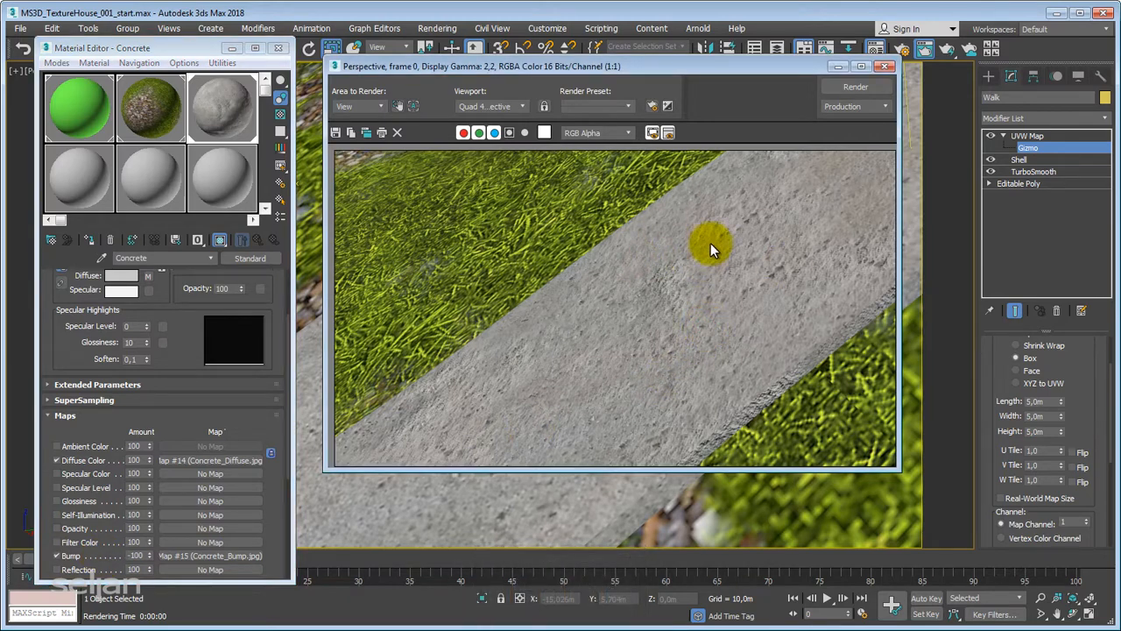
left_click(373, 134)
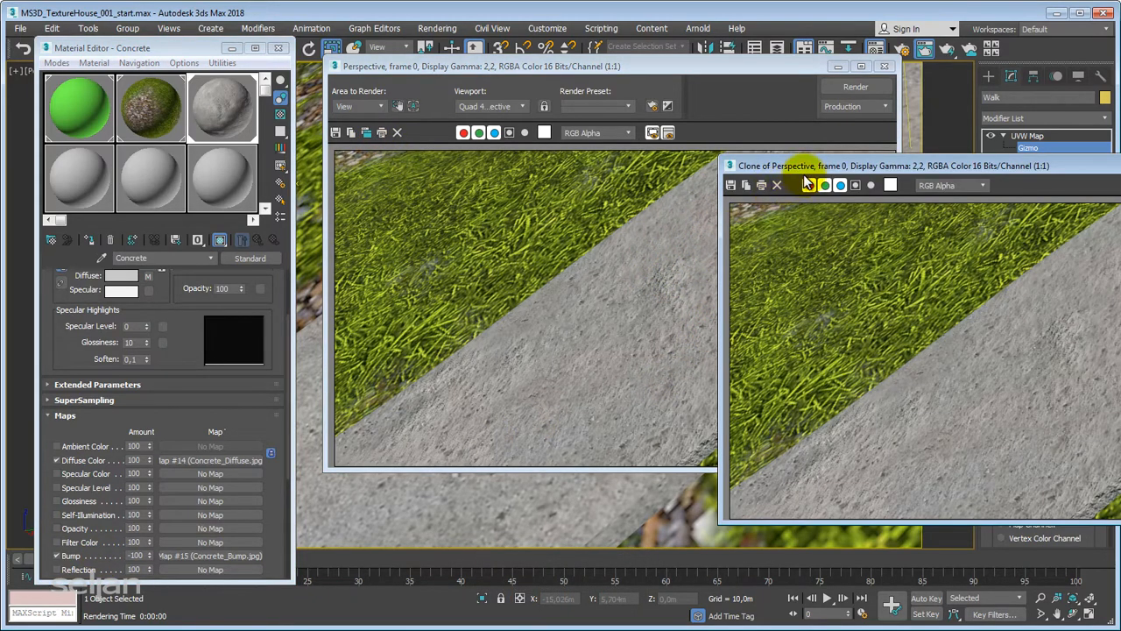
left_click_drag(729, 158, 567, 169)
left_click_drag(792, 62, 564, 84)
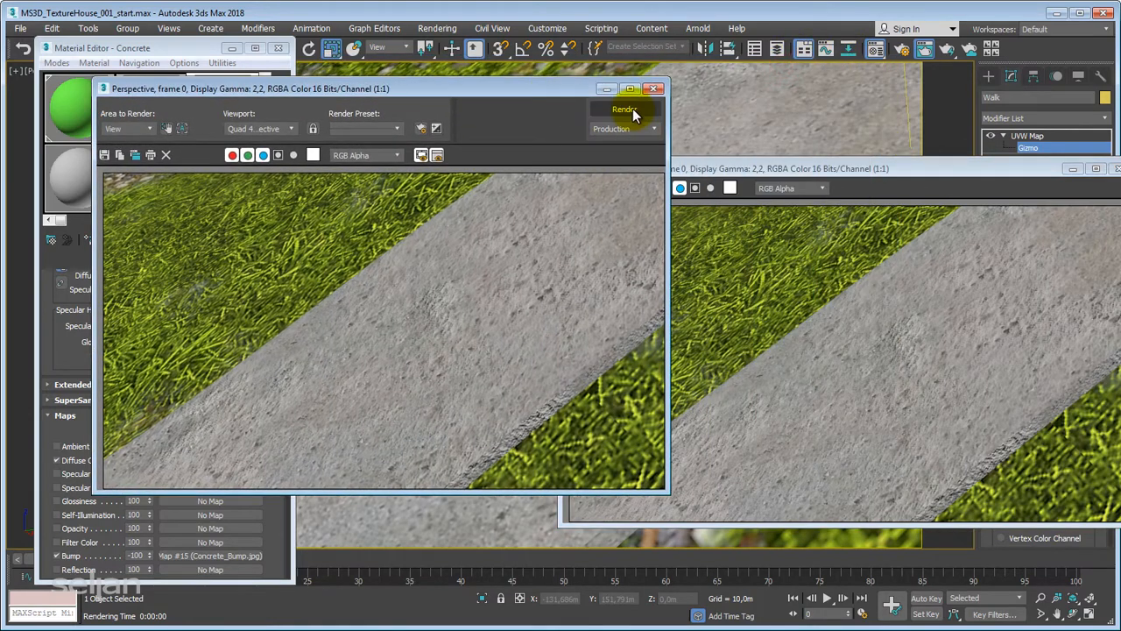
left_click(626, 108)
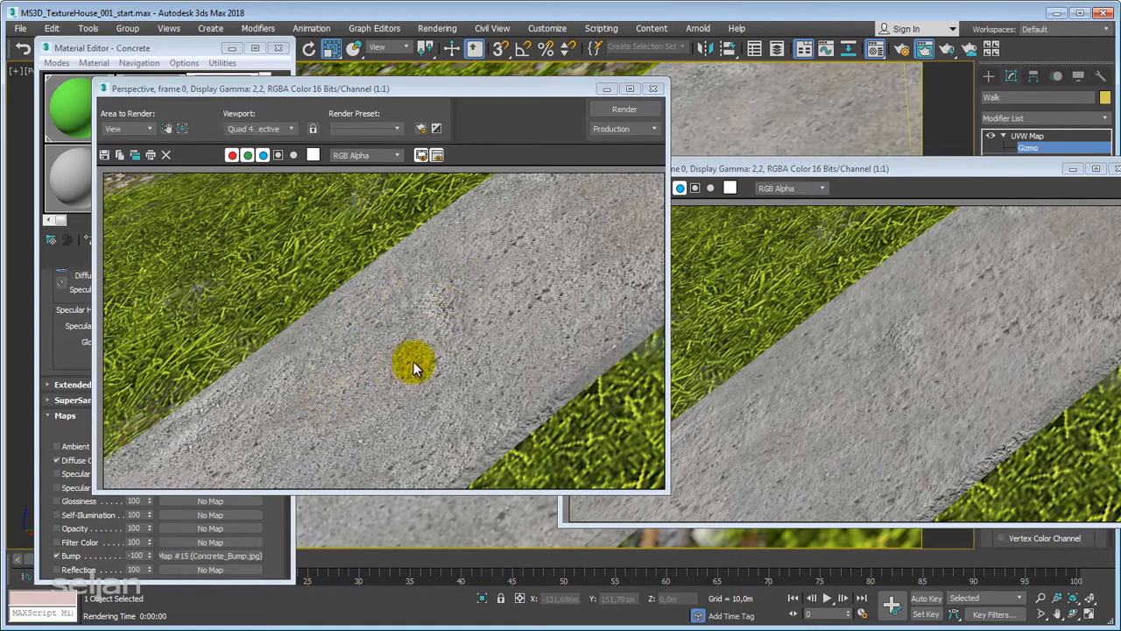
Step: Compare the inverted bump render with the cloned image, and close both image windows
left_click(882, 377)
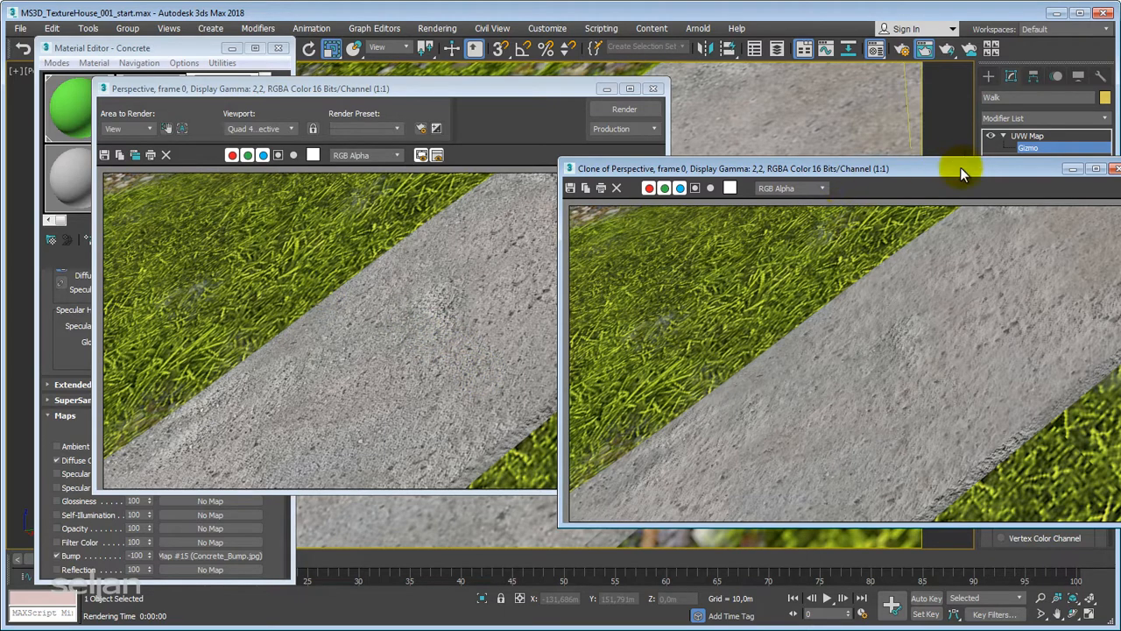
left_click_drag(996, 172, 826, 187)
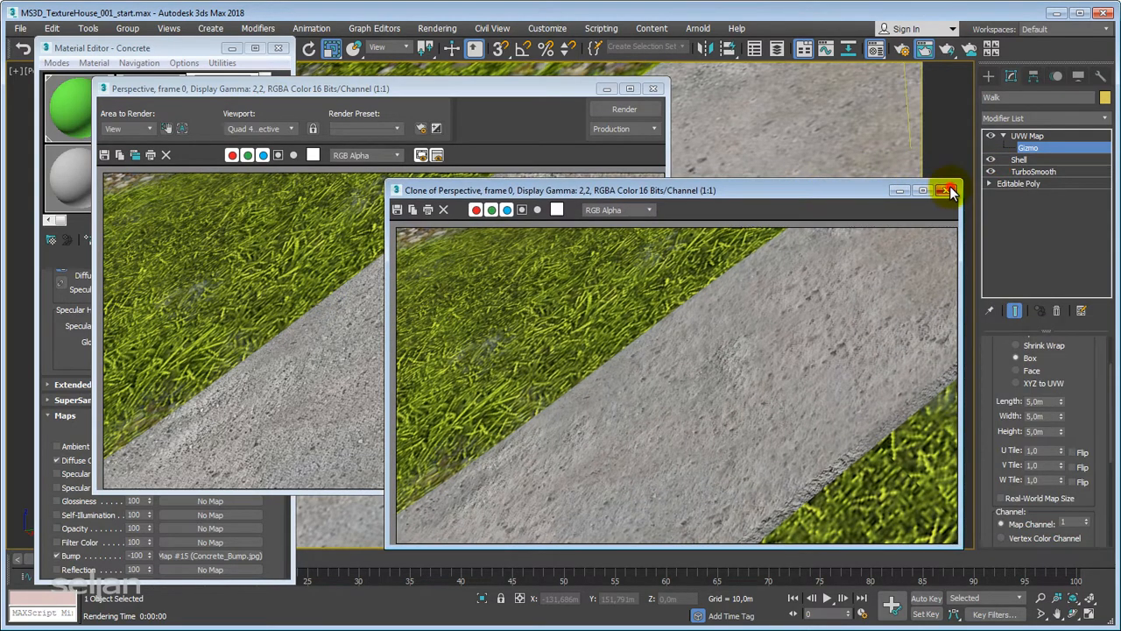
left_click(938, 190)
left_click(654, 90)
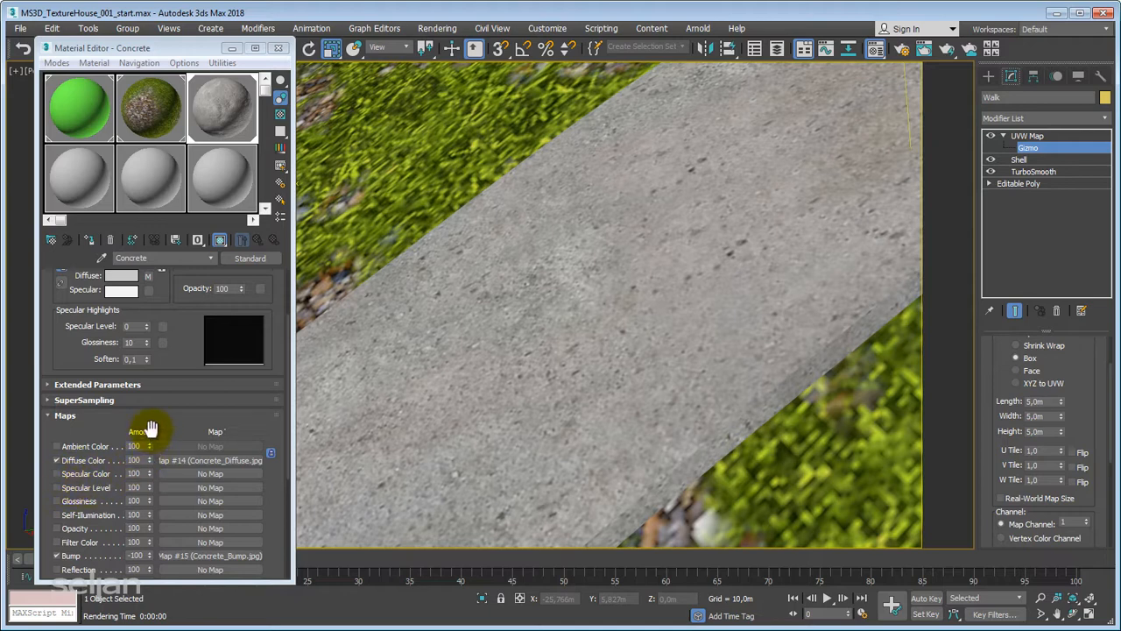
Step: Enable the Concrete material's Specular Level map and assign it a Bitmap using Concrete_Specular.jpg
left_click_drag(175, 360, 188, 455)
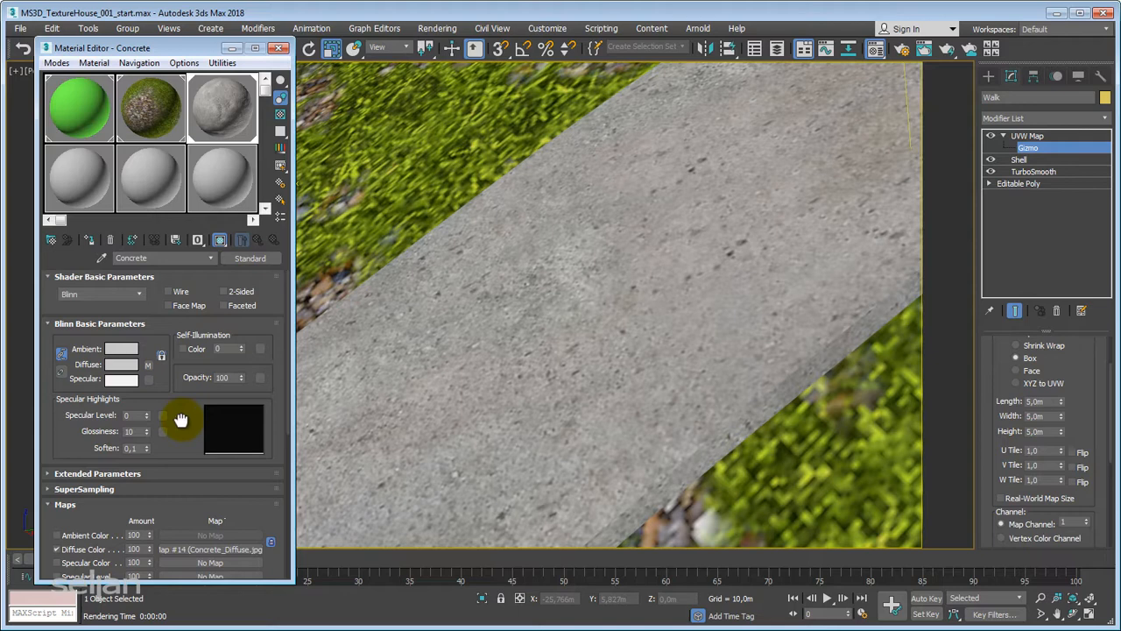
left_click_drag(182, 415, 181, 367)
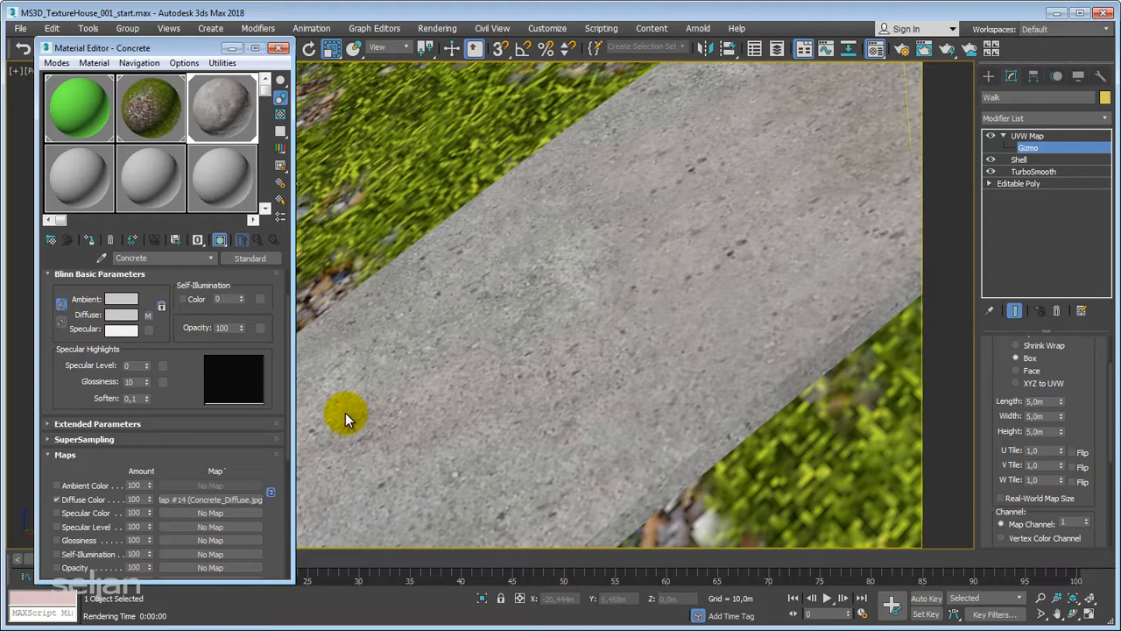
left_click(57, 528)
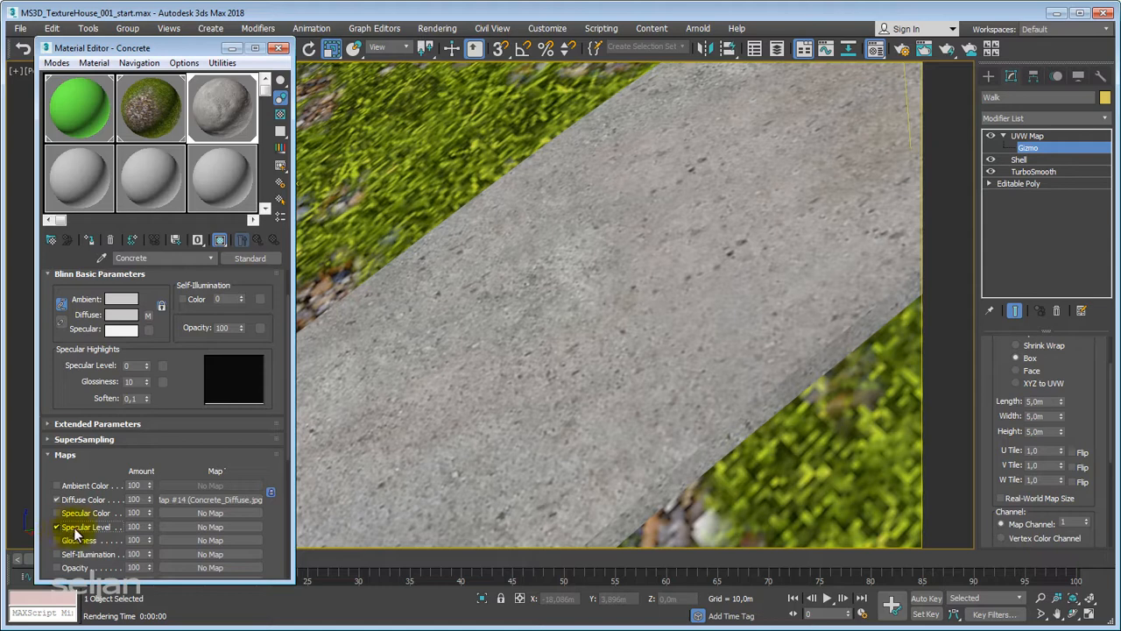
left_click(216, 529)
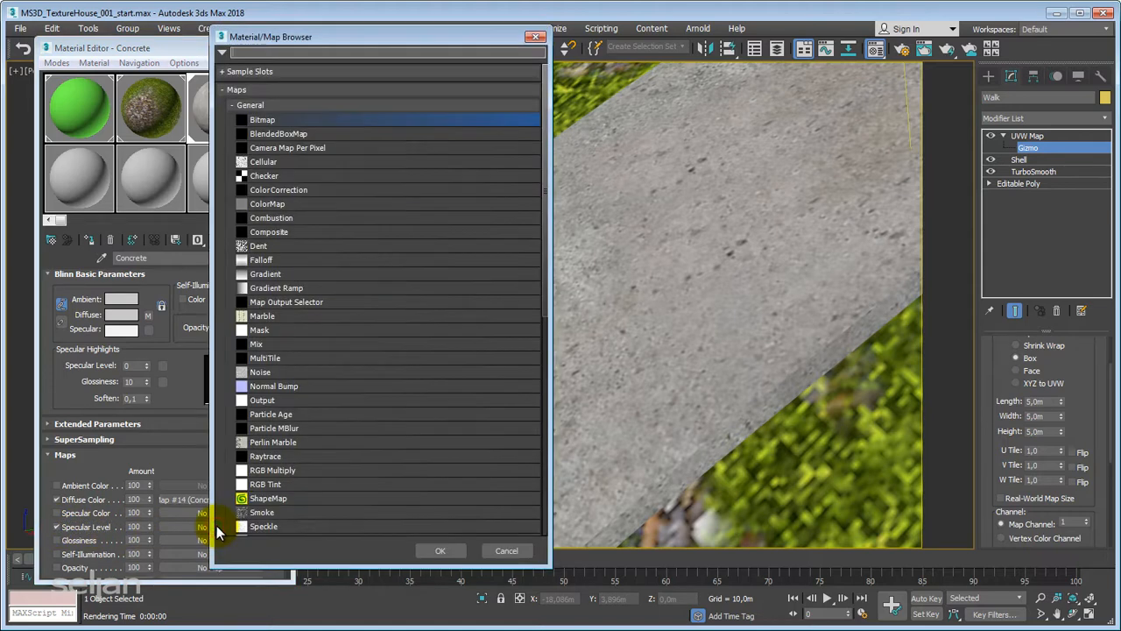
double_click(267, 118)
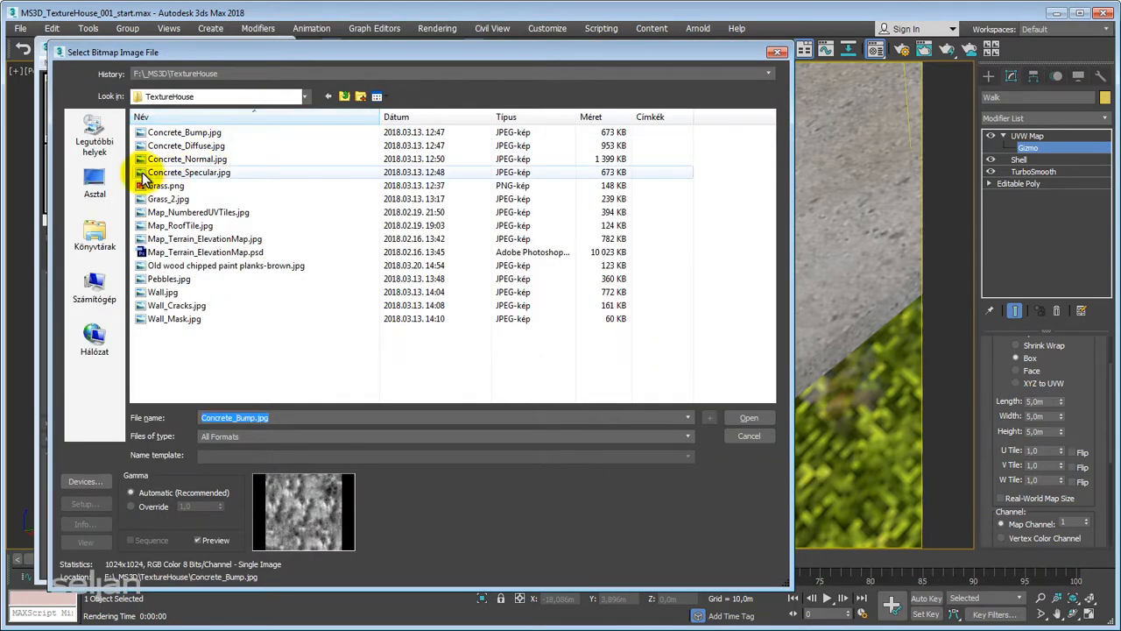
left_click(219, 172)
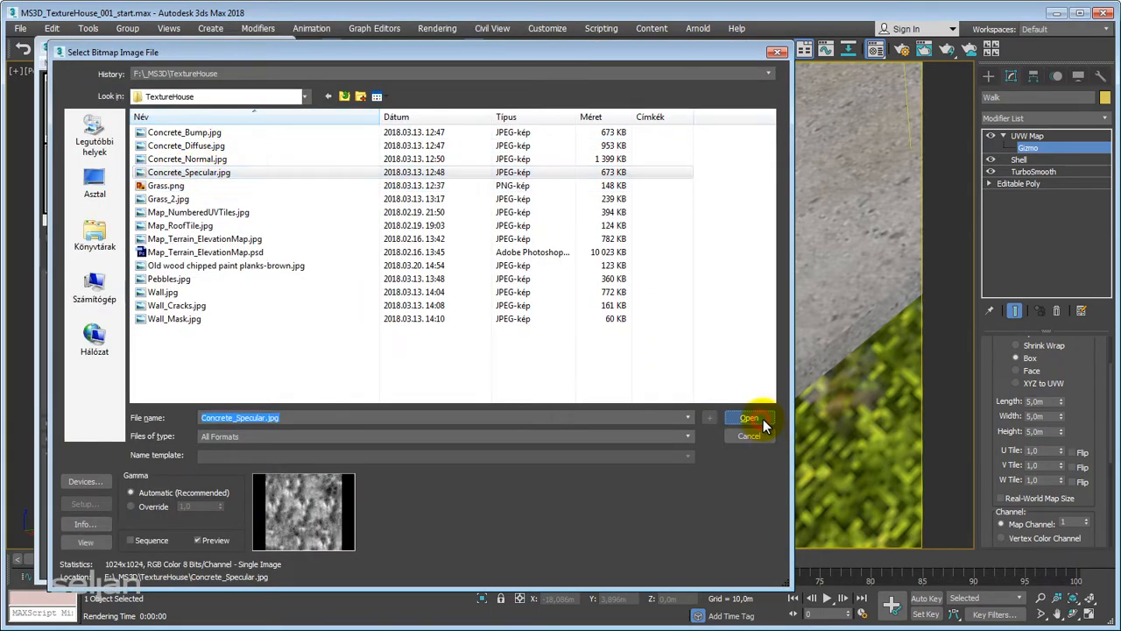
left_click(755, 418)
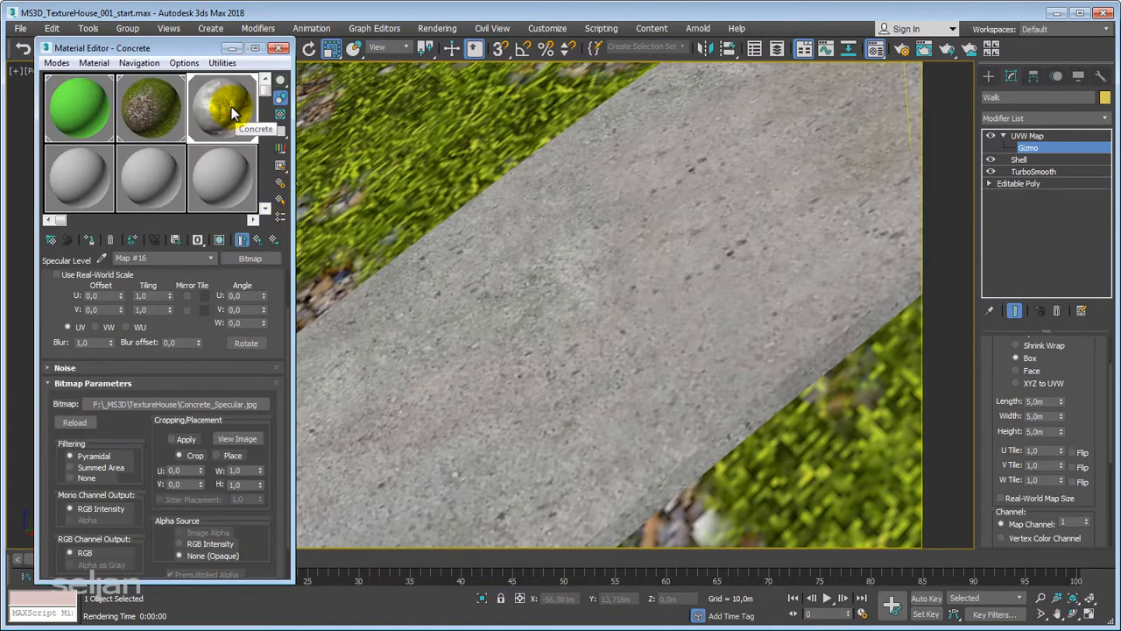
Step: Enlarge the Concrete sample preview and switch the Specular Level map off and back on to compare the highlights
double_click(232, 109)
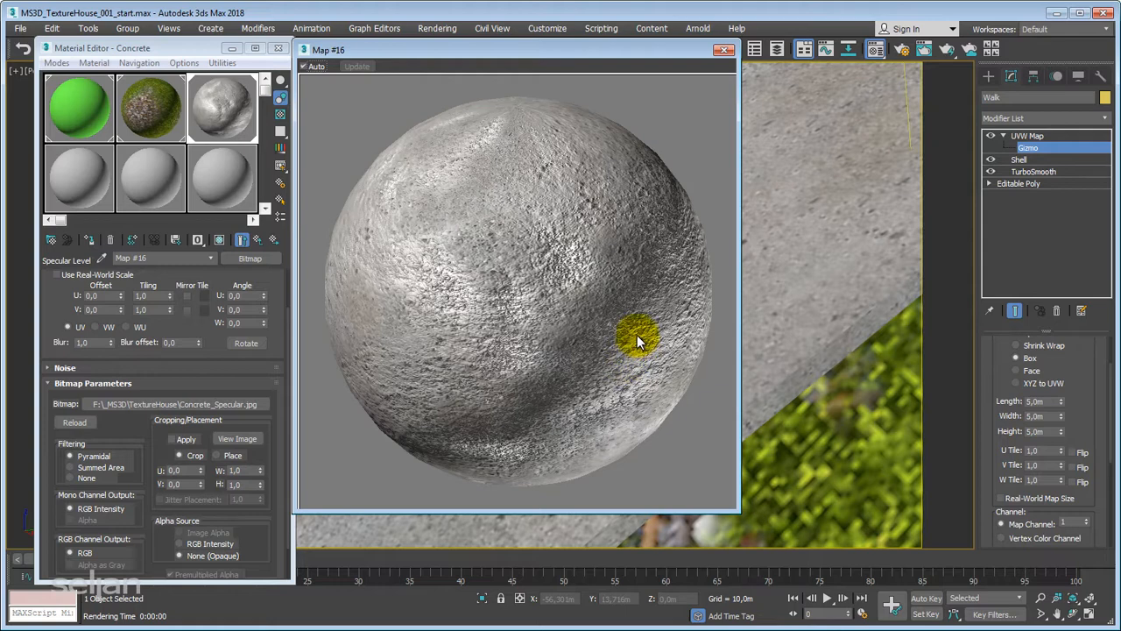
left_click(257, 239)
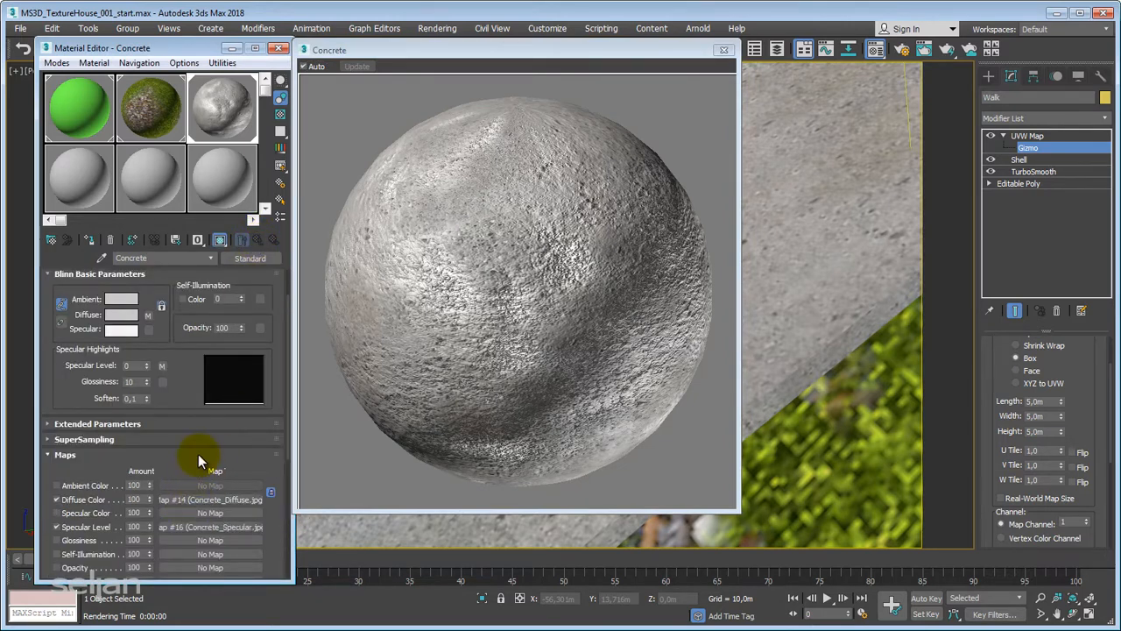
left_click(56, 526)
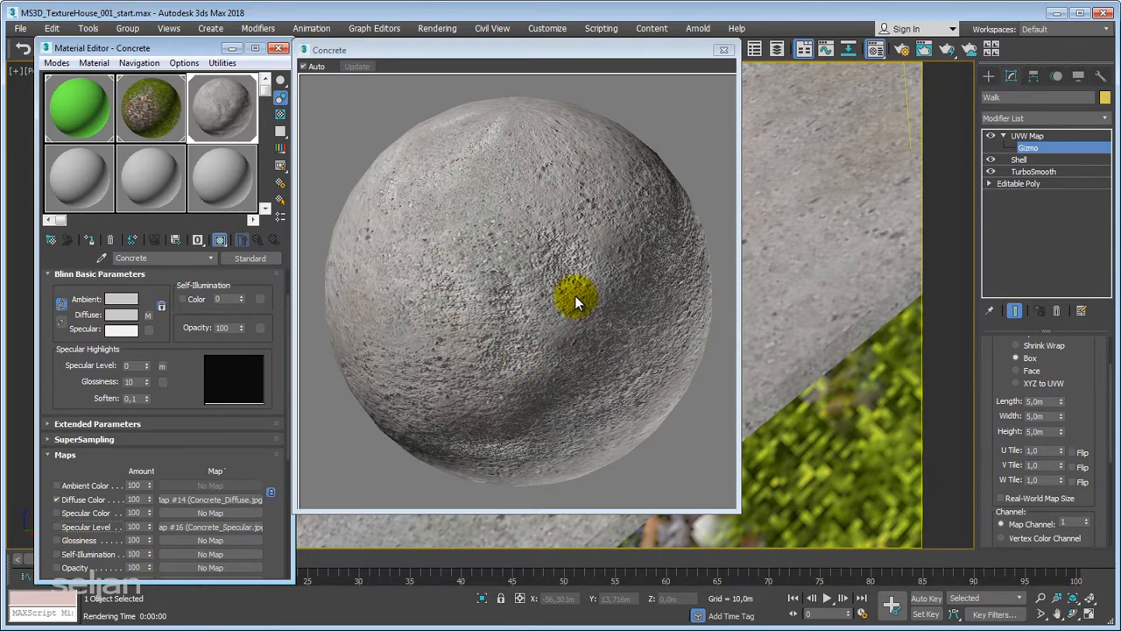
left_click(56, 526)
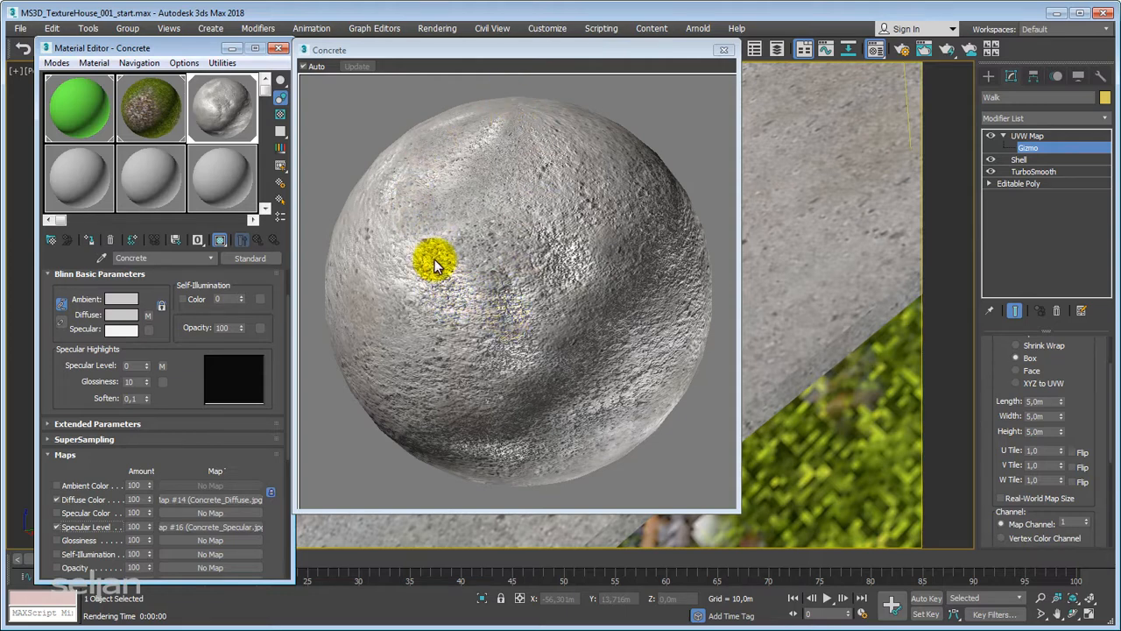
Step: Set the Concrete material's Specular color to a light blue with RGB 94, 120, 160, and close the enlarged preview
left_click(127, 331)
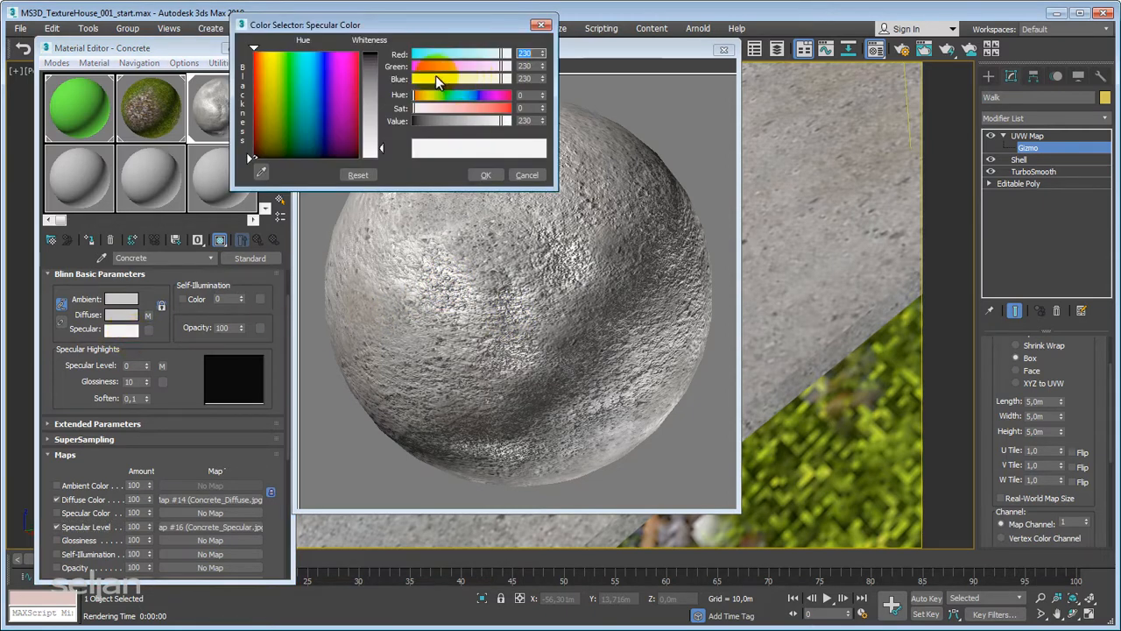
left_click(312, 147)
left_click(383, 145)
left_click_drag(383, 144, 383, 123)
left_click_drag(315, 153, 388, 78)
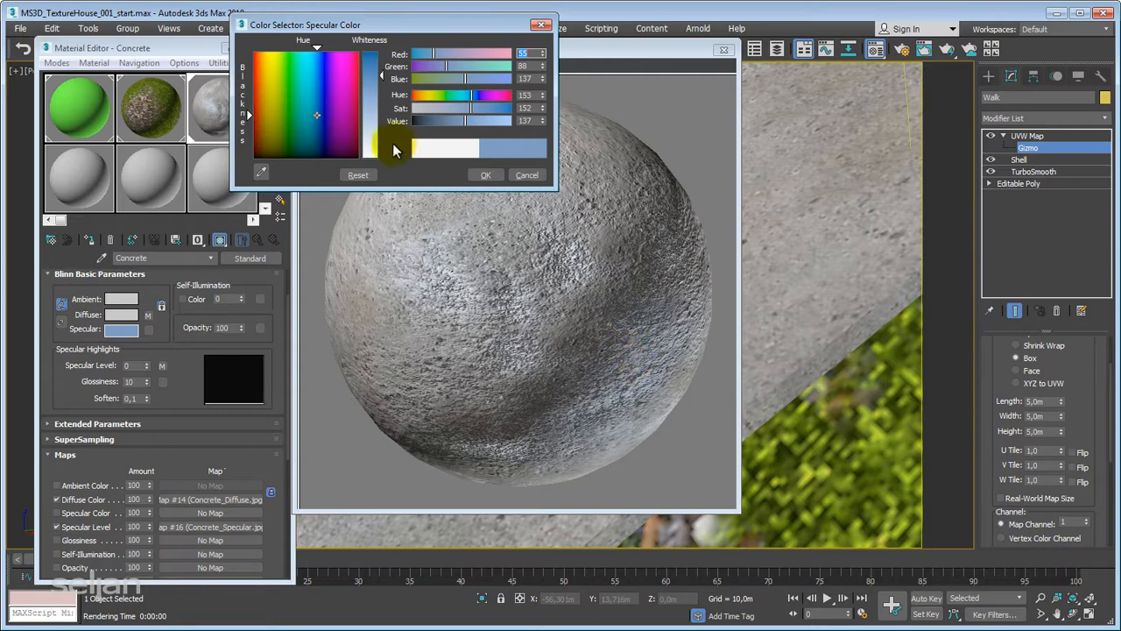
mouse_move(381, 76)
left_mouse_down()
mouse_move(382, 151)
mouse_move(388, 97)
left_mouse_up()
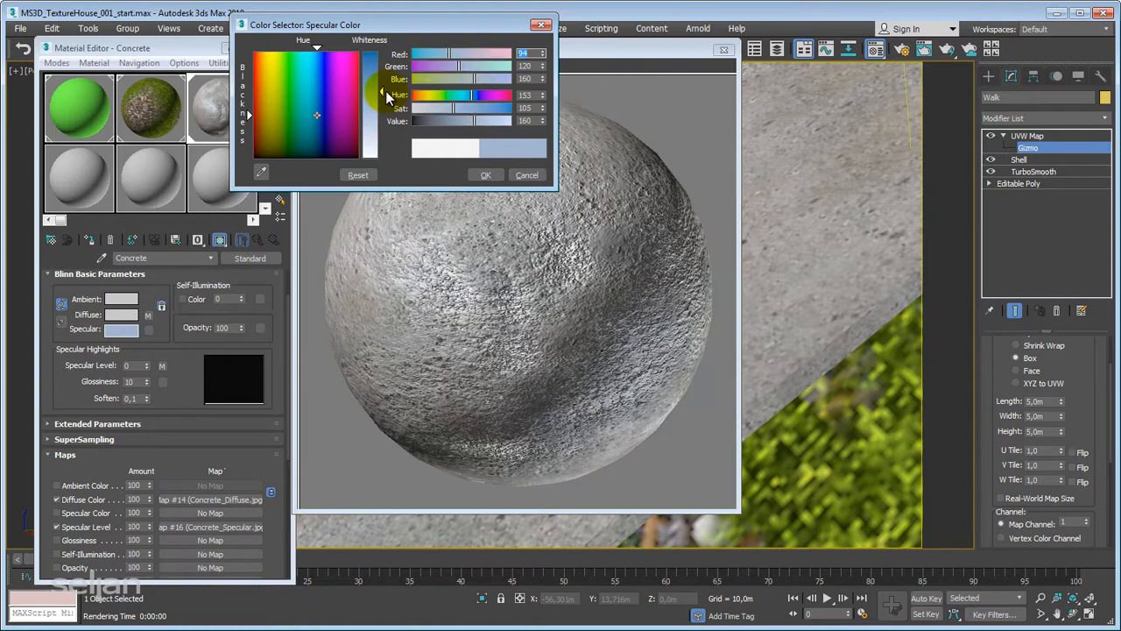
left_click(486, 175)
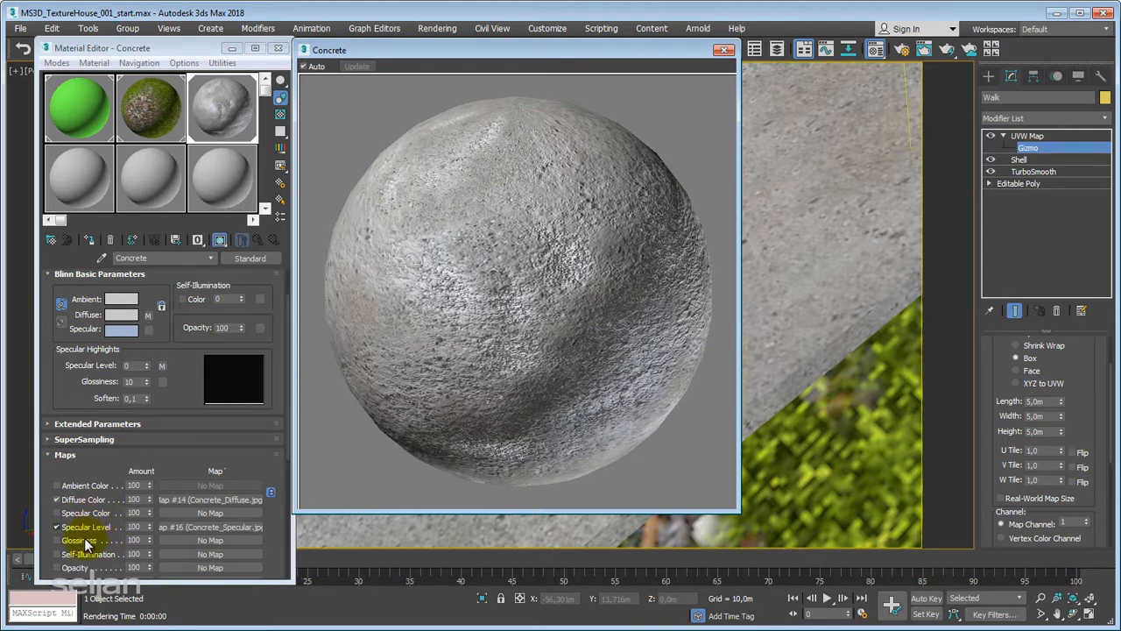
left_click(723, 50)
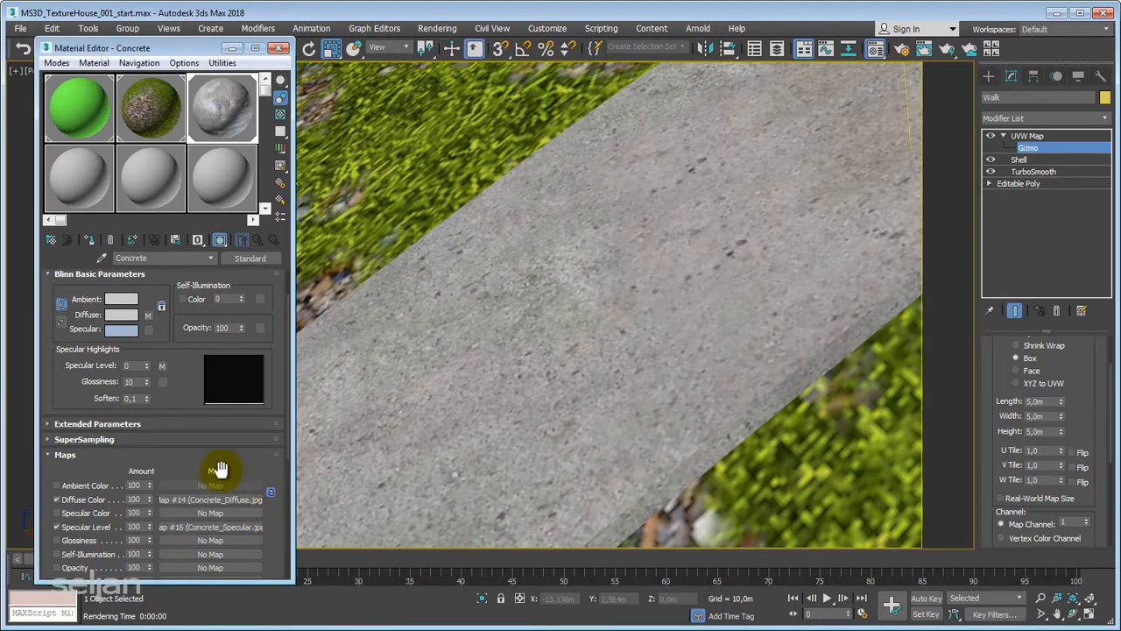
Step: Render a closer perspective view of the walkway to check the Concrete material's bump and specular maps
scroll(210, 447, "down", 2)
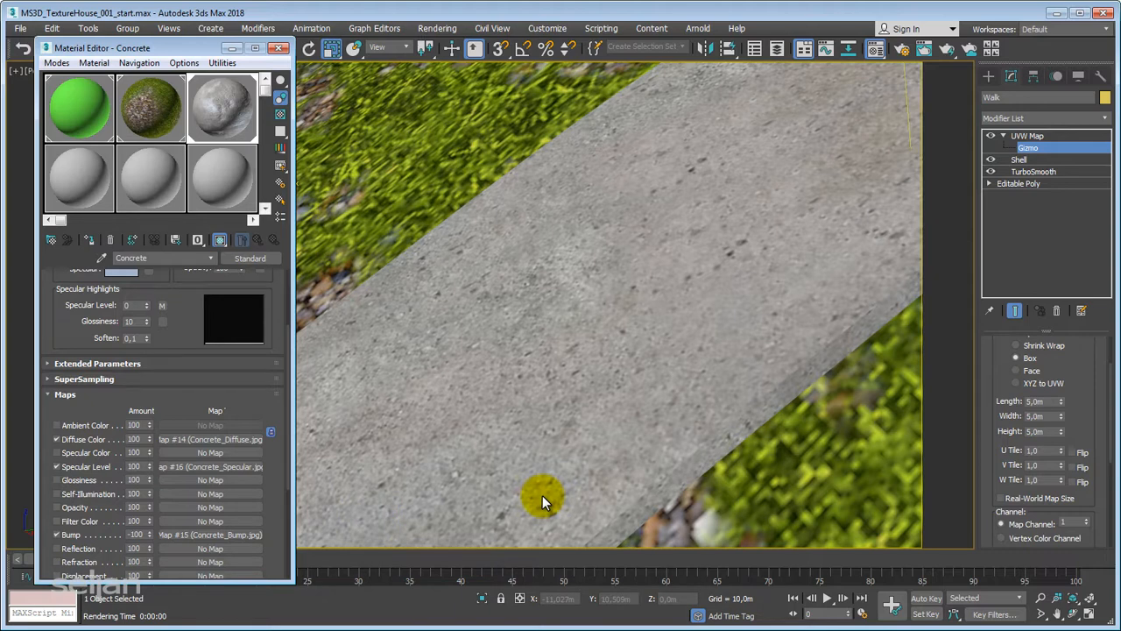
scroll(595, 333, "down", 3)
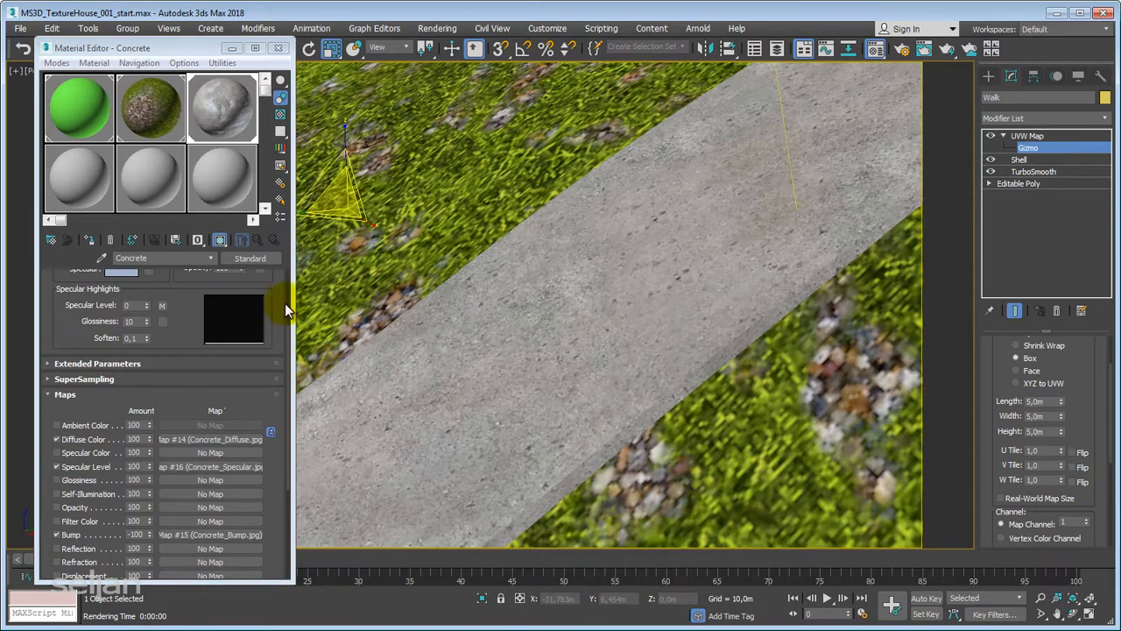
scroll(508, 333, "down", 3)
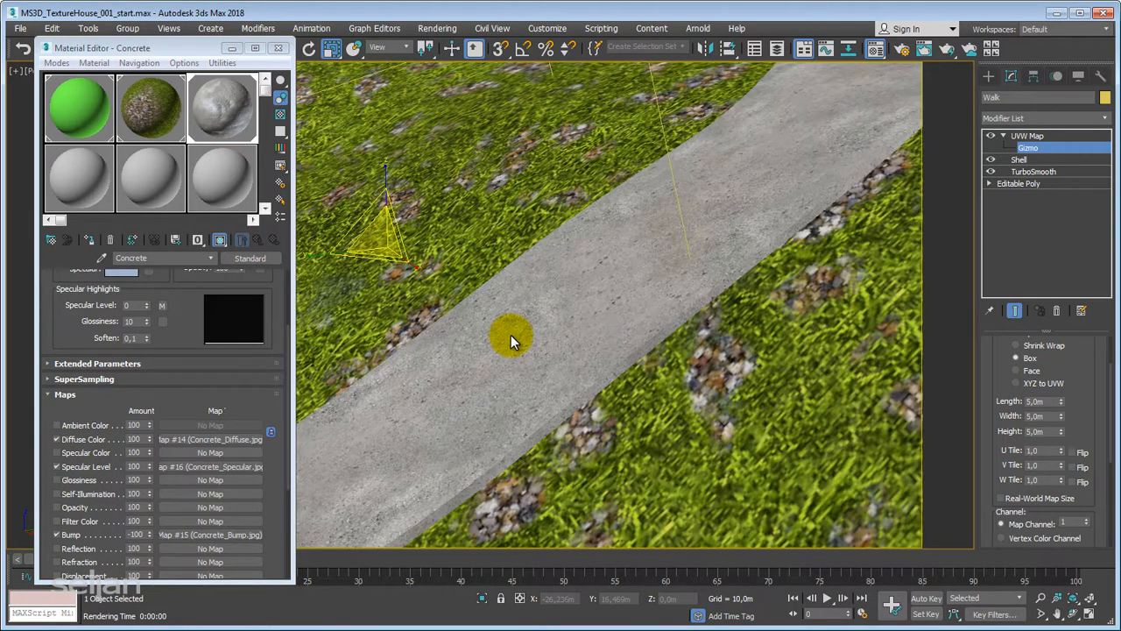
middle_click_drag(511, 334, 567, 381)
scroll(599, 352, "down", 1)
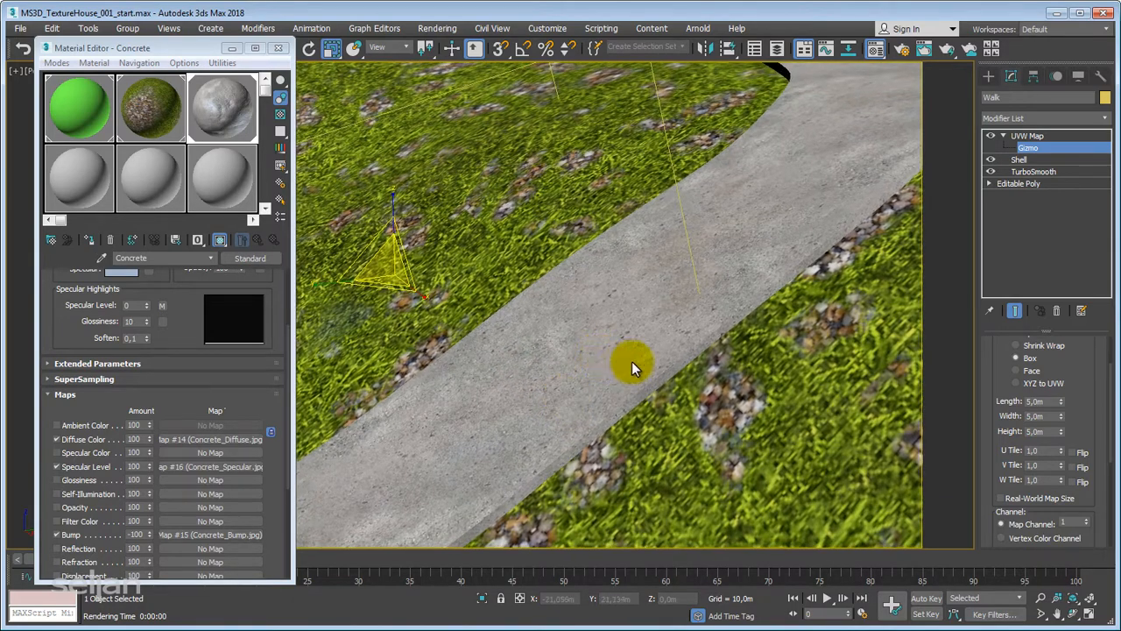
scroll(631, 360, "down", 1)
middle_click_drag(631, 361, 571, 367)
scroll(561, 368, "up", 3)
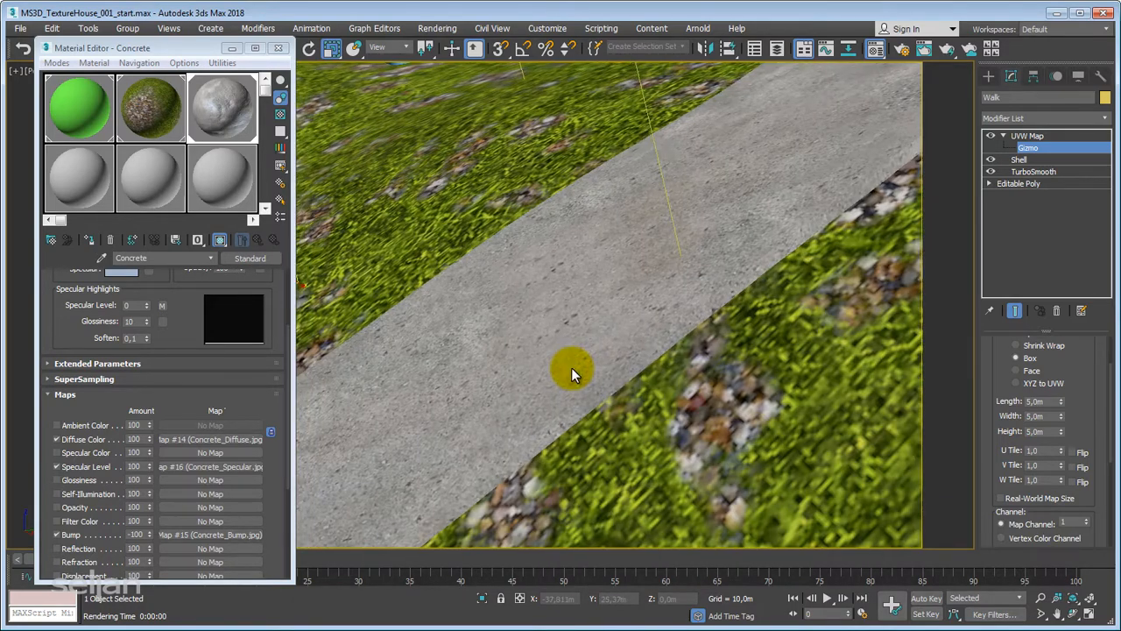
key("shift+q")
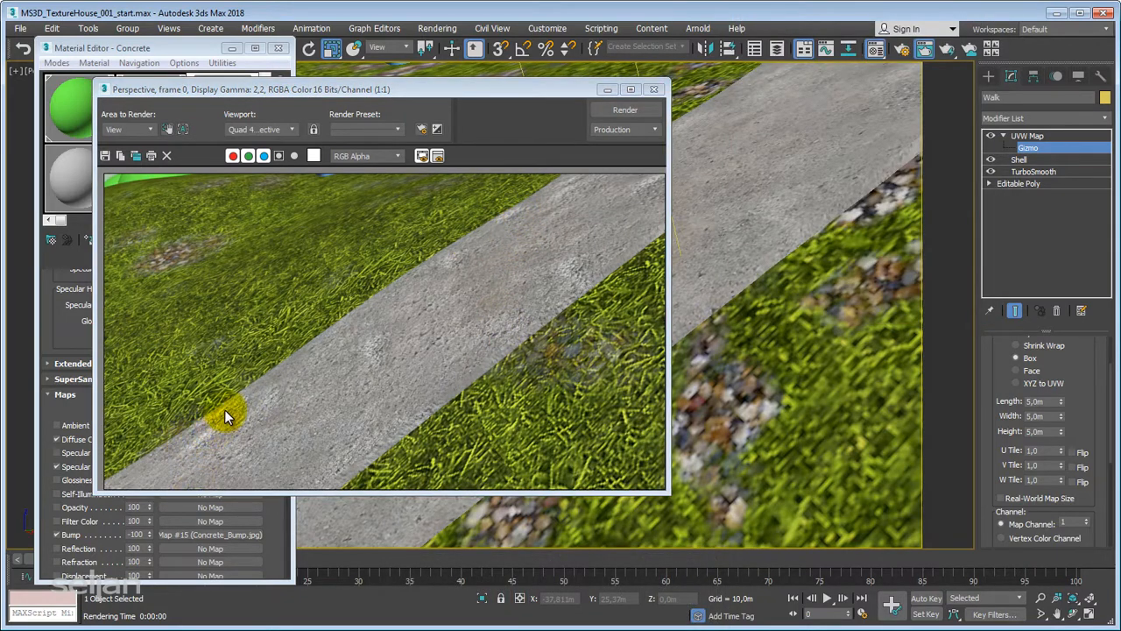
Step: Magnify the walkway render to examine the concrete's surface detail, restore its 1:1 scale, and close the render window
scroll(465, 319, "up", 2)
left_click(464, 317)
scroll(451, 318, "up", 1)
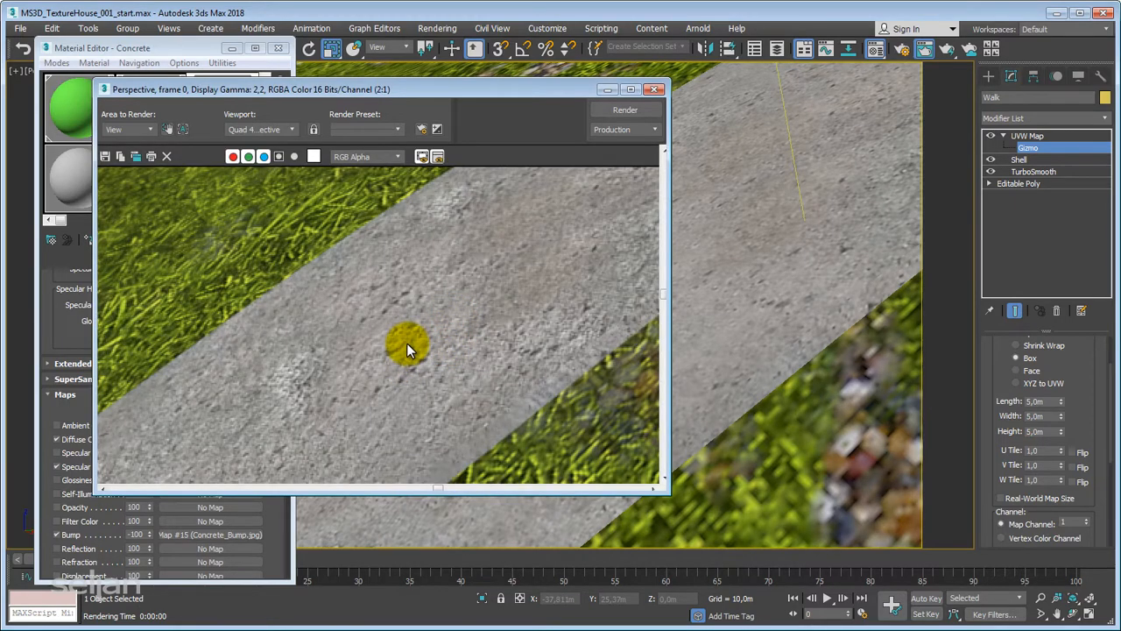
scroll(414, 335, "down", 1)
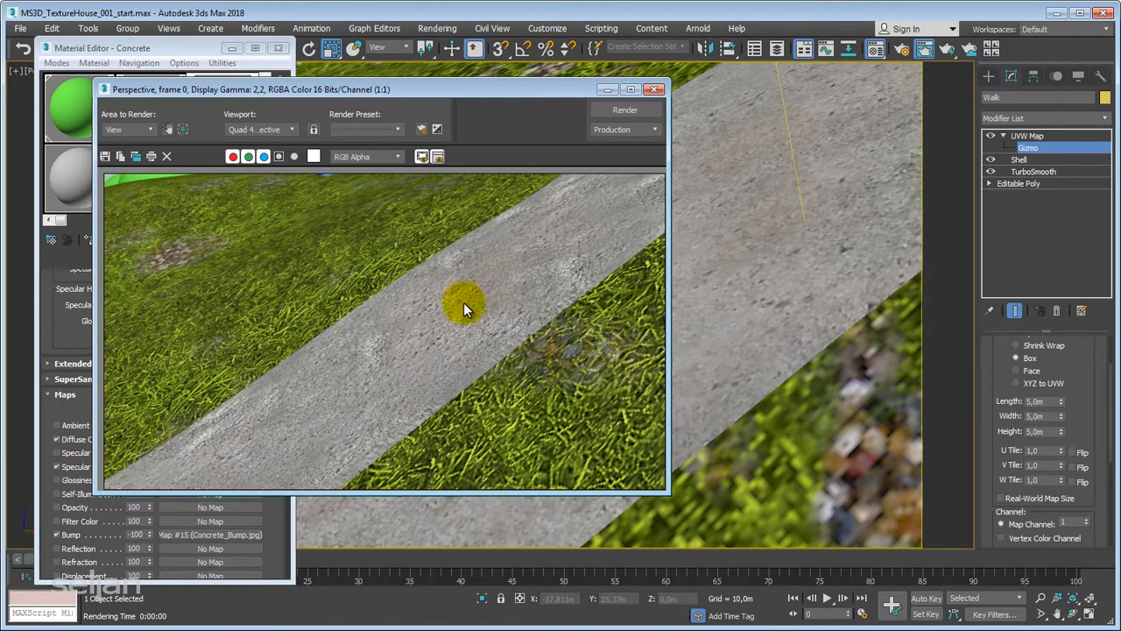
left_click(656, 90)
Step: Select the Trunk_Foliage object on the stump beside the picket fence and close the Material Editor
scroll(582, 315, "down", 6)
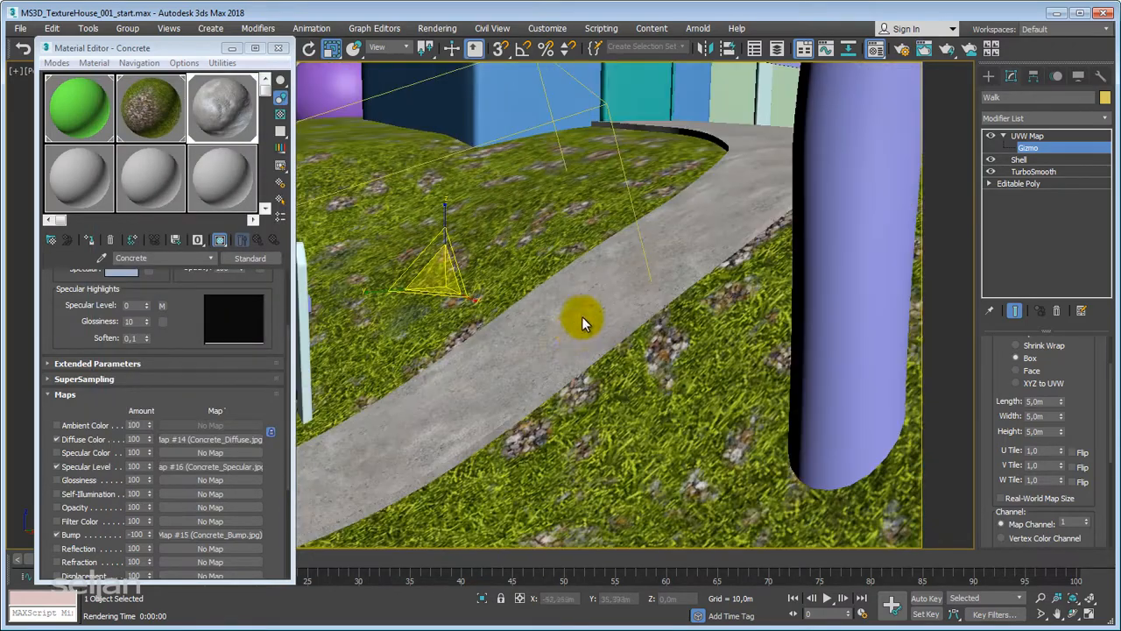
scroll(560, 398, "down", 8)
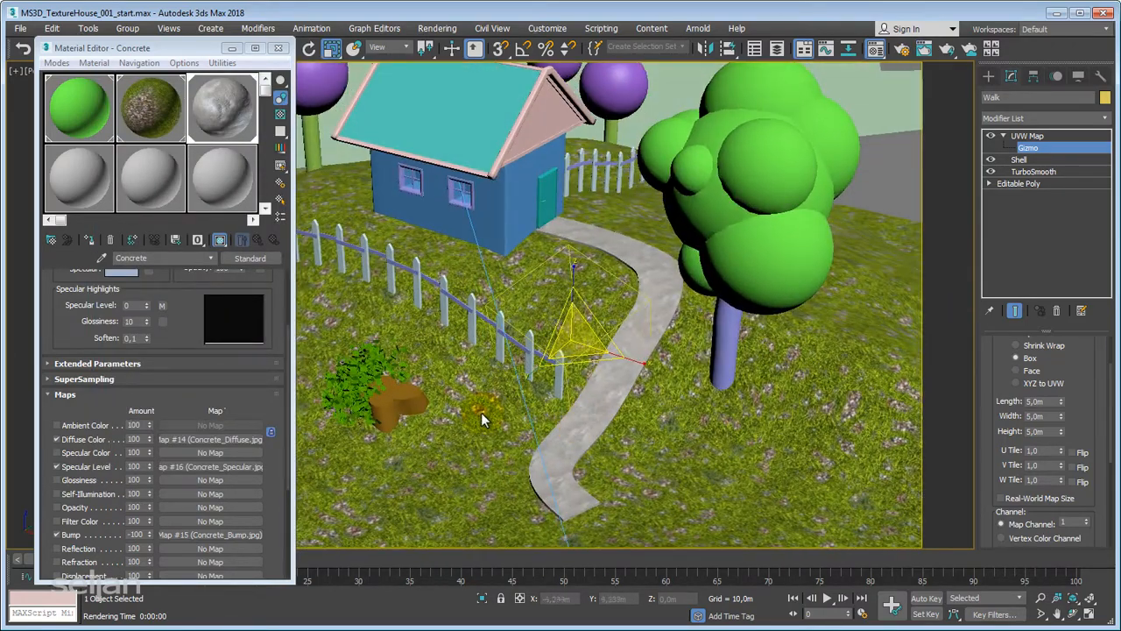
scroll(481, 413, "down", 1)
middle_click_drag(481, 413, 633, 386, "alt")
scroll(444, 414, "up", 4)
scroll(408, 456, "up", 3)
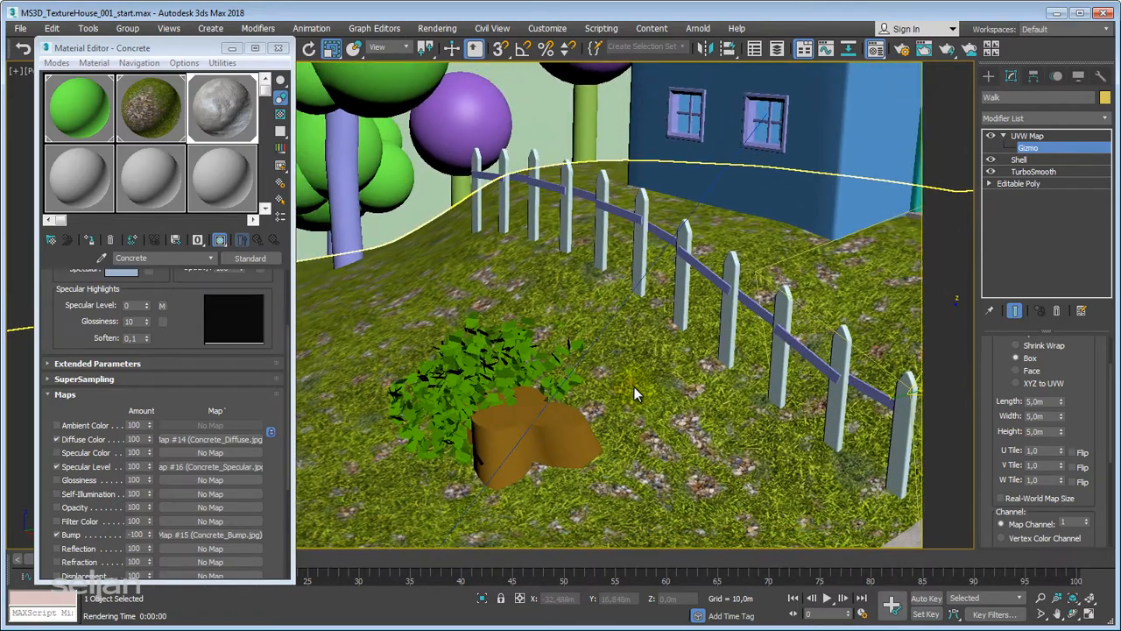
scroll(532, 394, "up", 3)
middle_click_drag(531, 394, 585, 413)
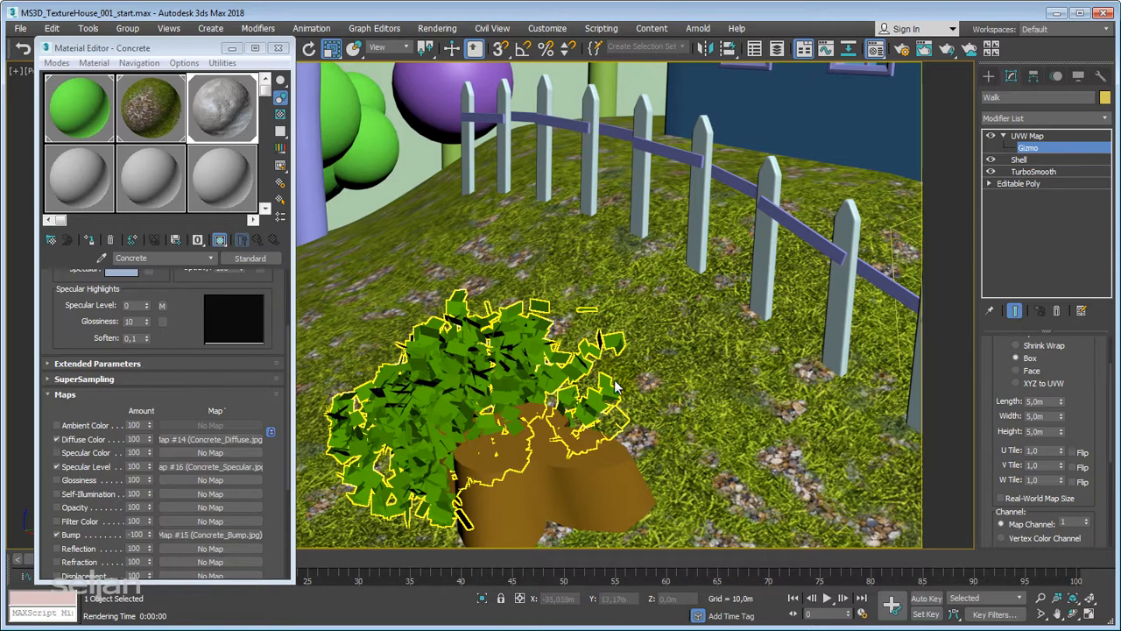
left_click(526, 373)
middle_click_drag(526, 374, 544, 337)
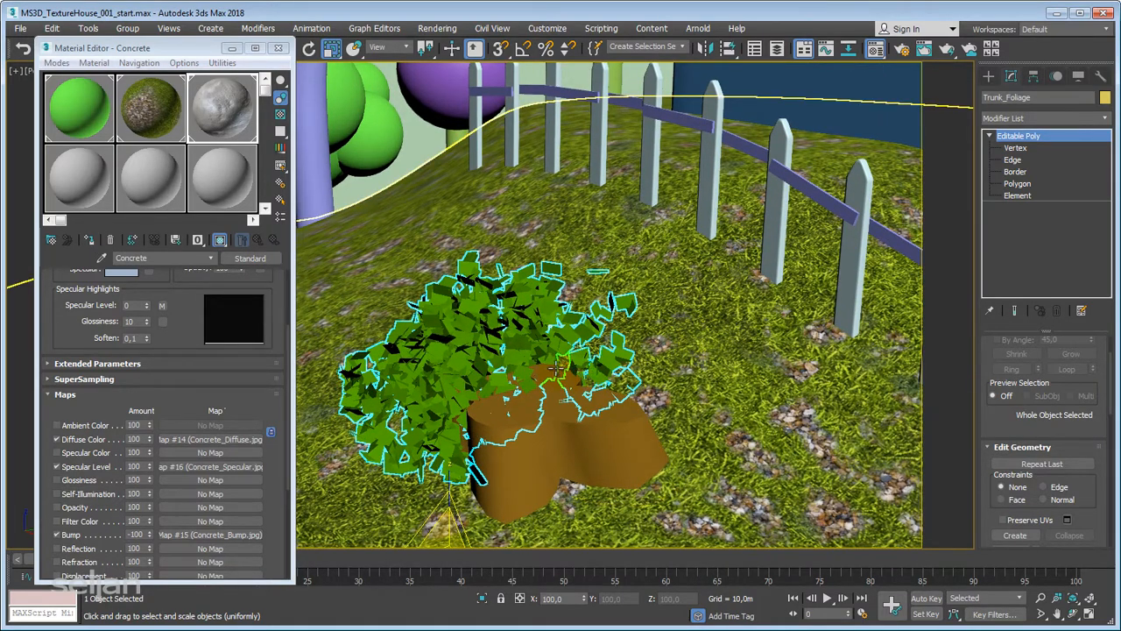
scroll(565, 368, "up", 5)
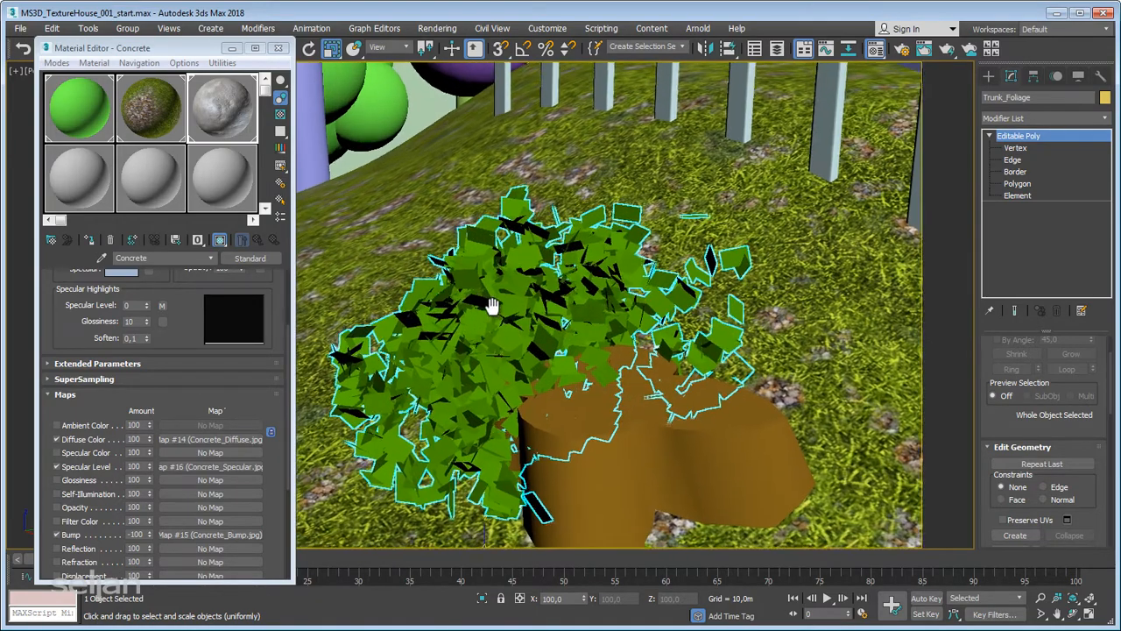
middle_click_drag(574, 306, 487, 304)
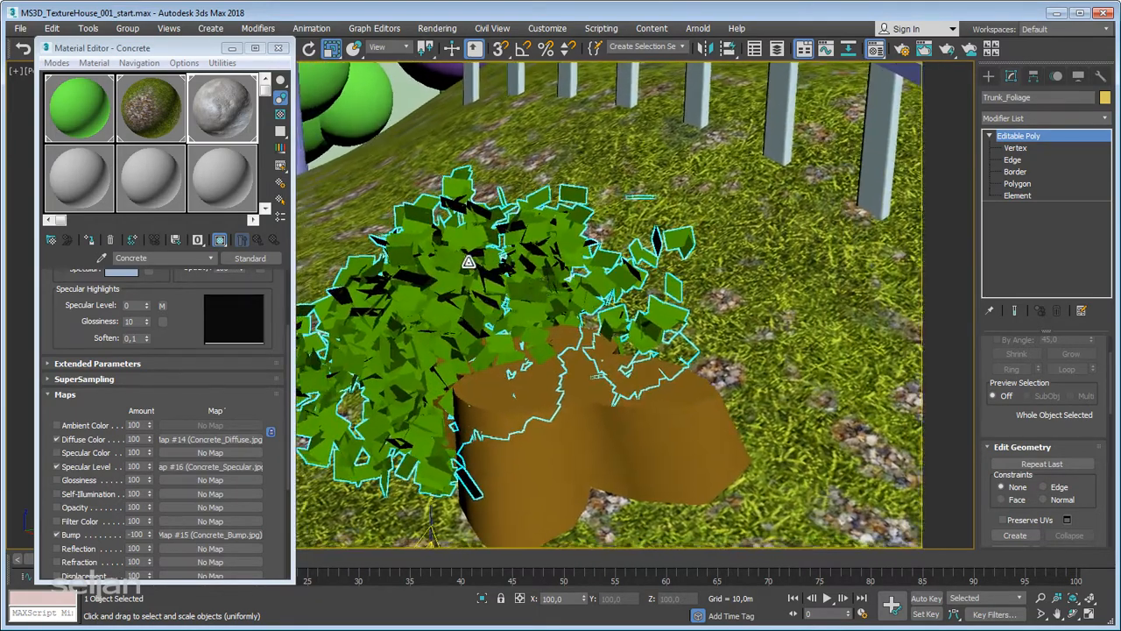
left_click_drag(197, 46, 244, 80)
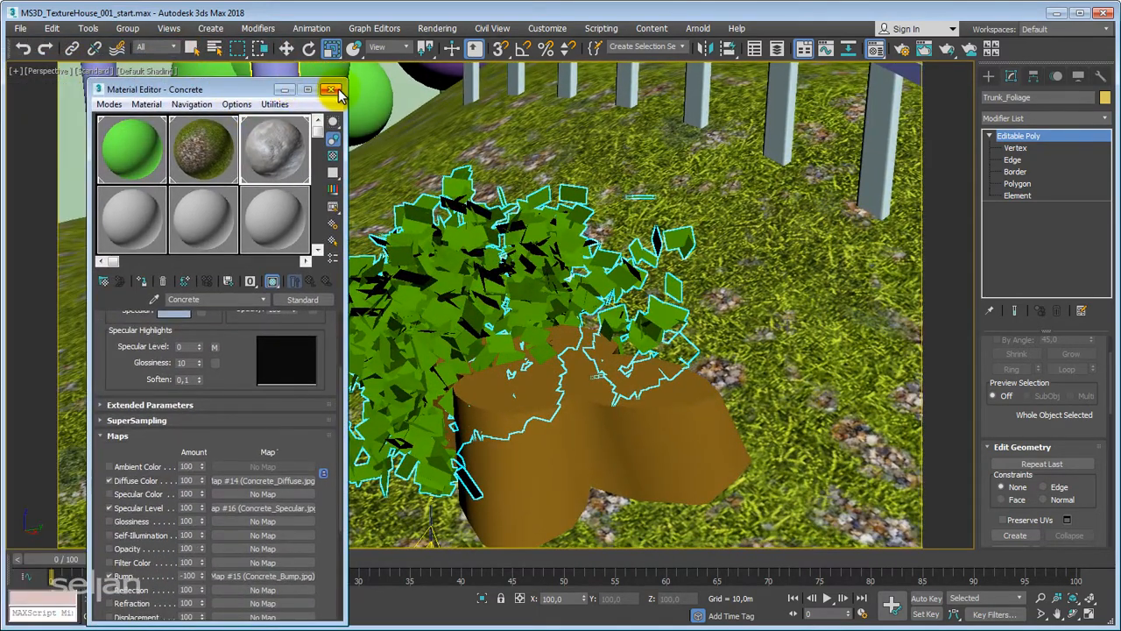
left_click(342, 84)
Step: Render the stump with its foliage, magnify the image to compare the leaf shapes with the viewport, and close the render
middle_click_drag(539, 309, 359, 277)
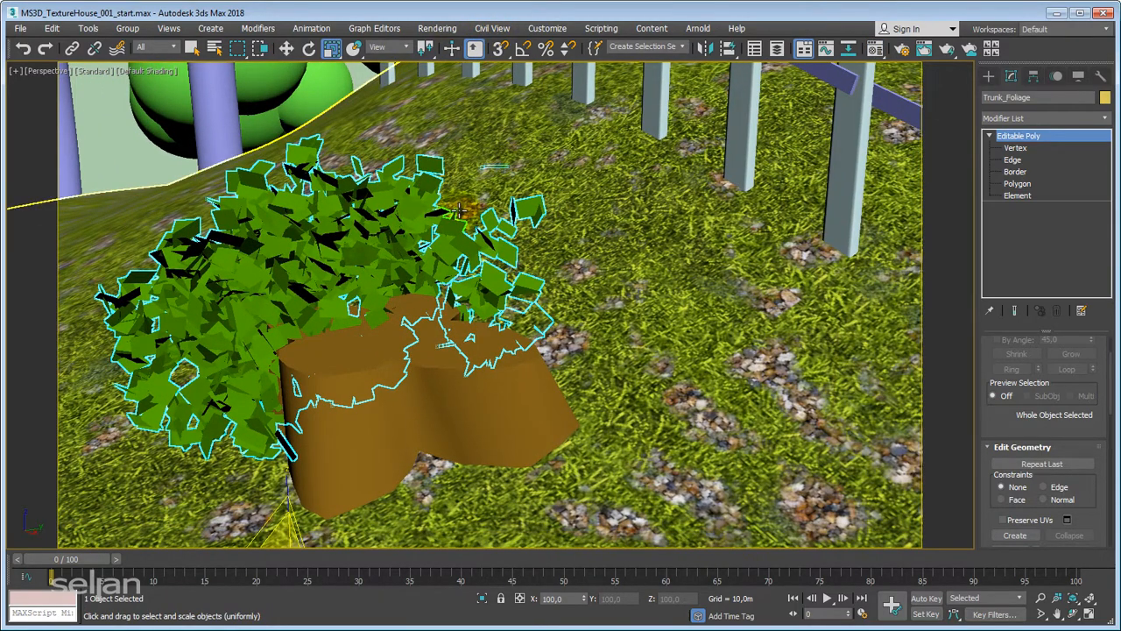
key("shift+q")
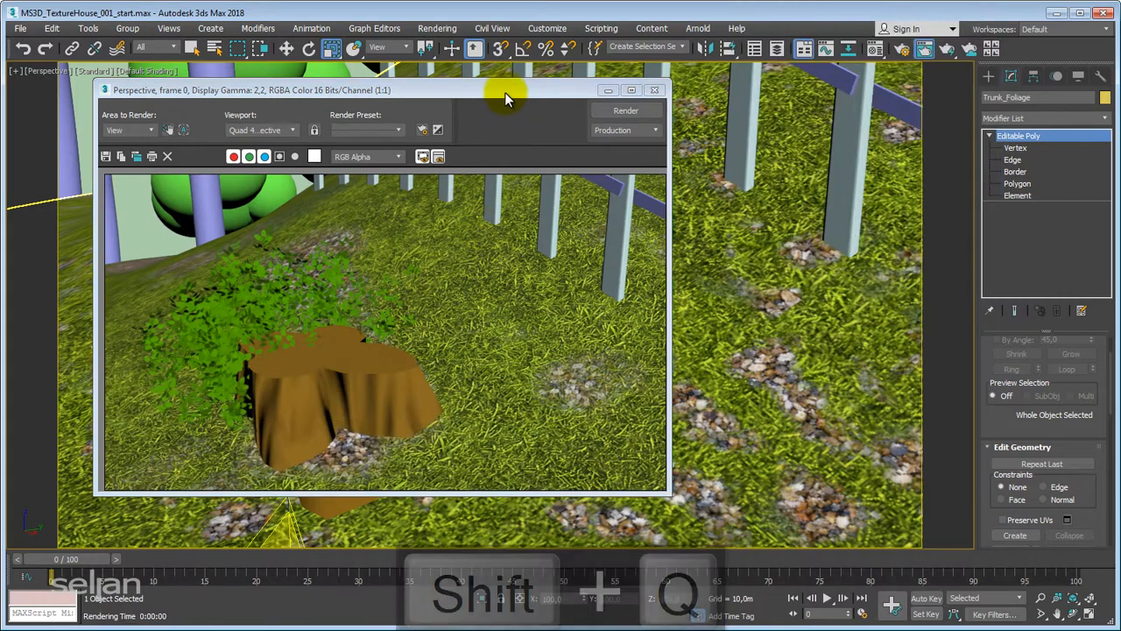
left_click_drag(504, 92, 894, 101)
scroll(588, 333, "up", 1)
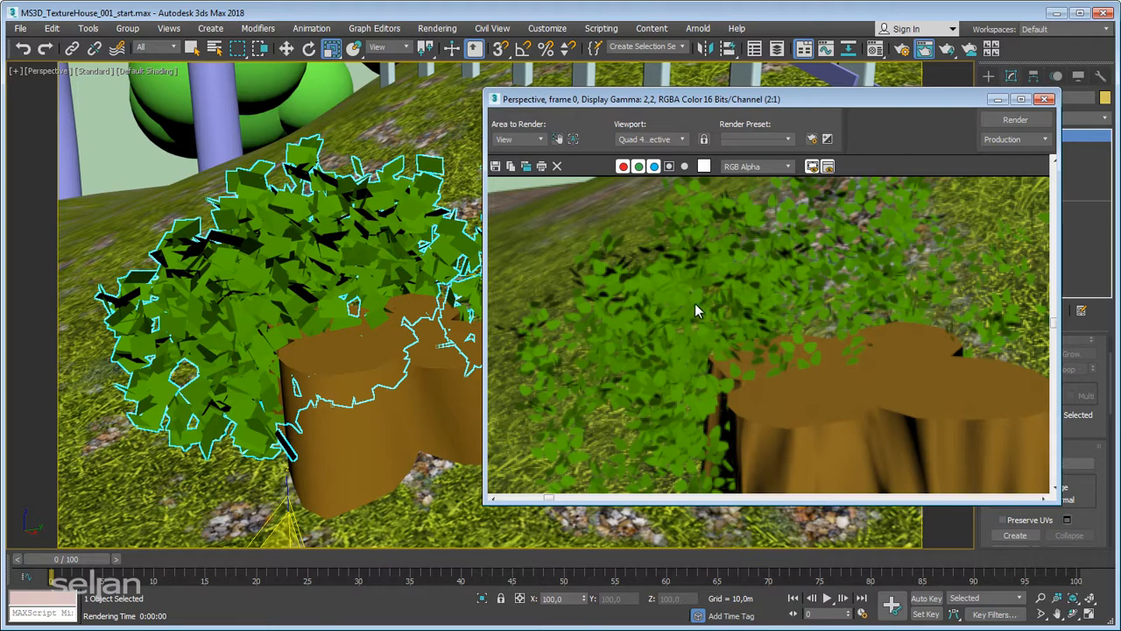
left_click_drag(896, 101, 842, 125)
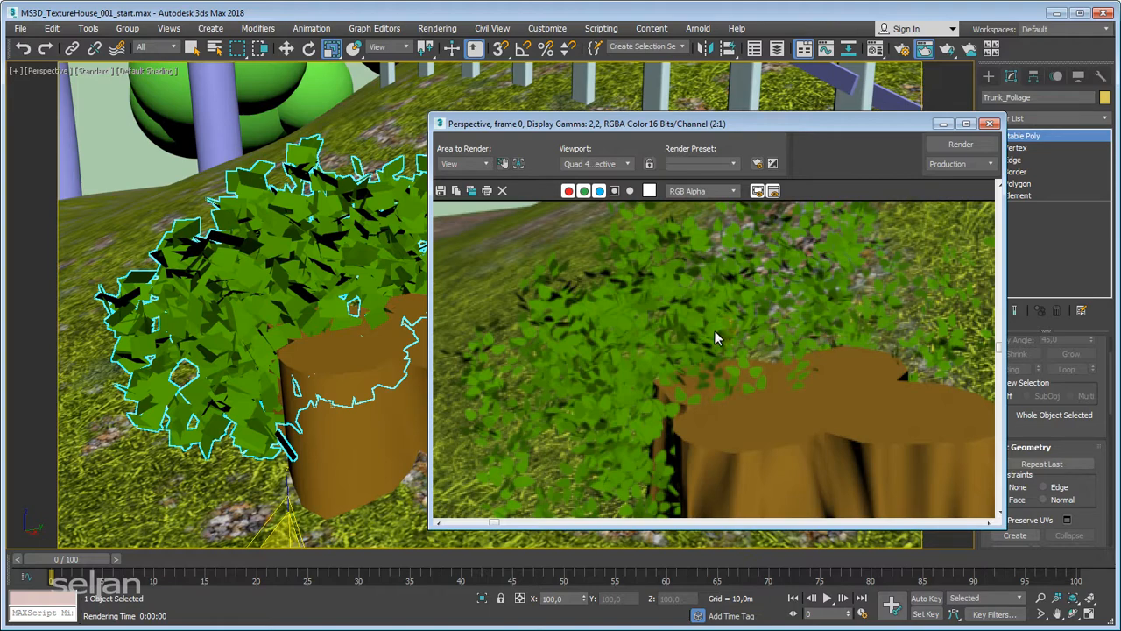
left_click(988, 123)
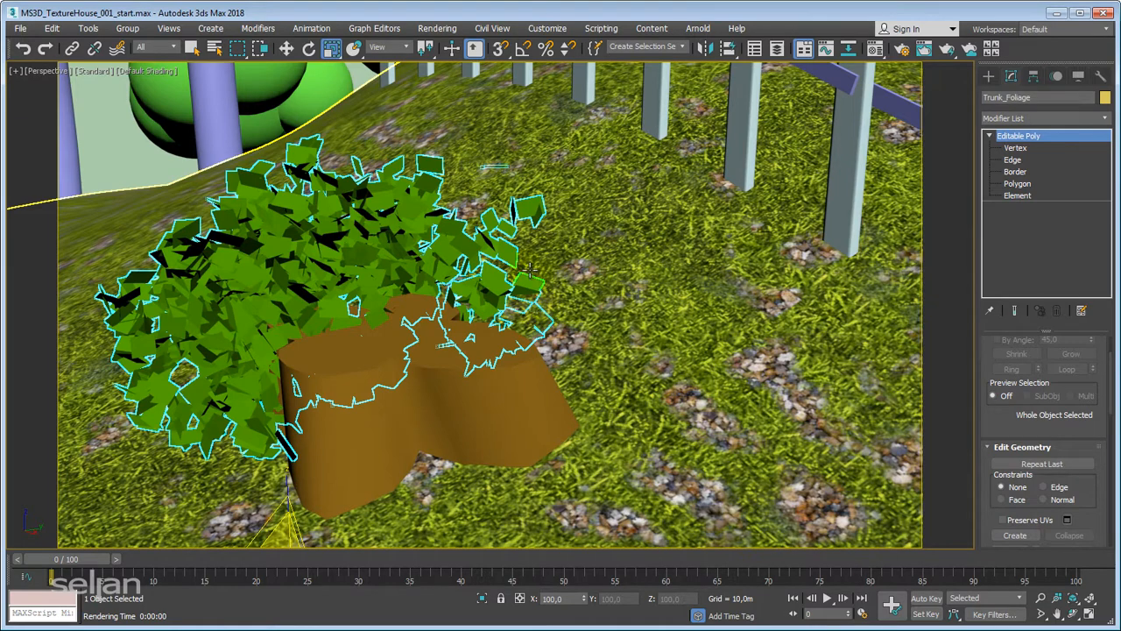
right_click(315, 271)
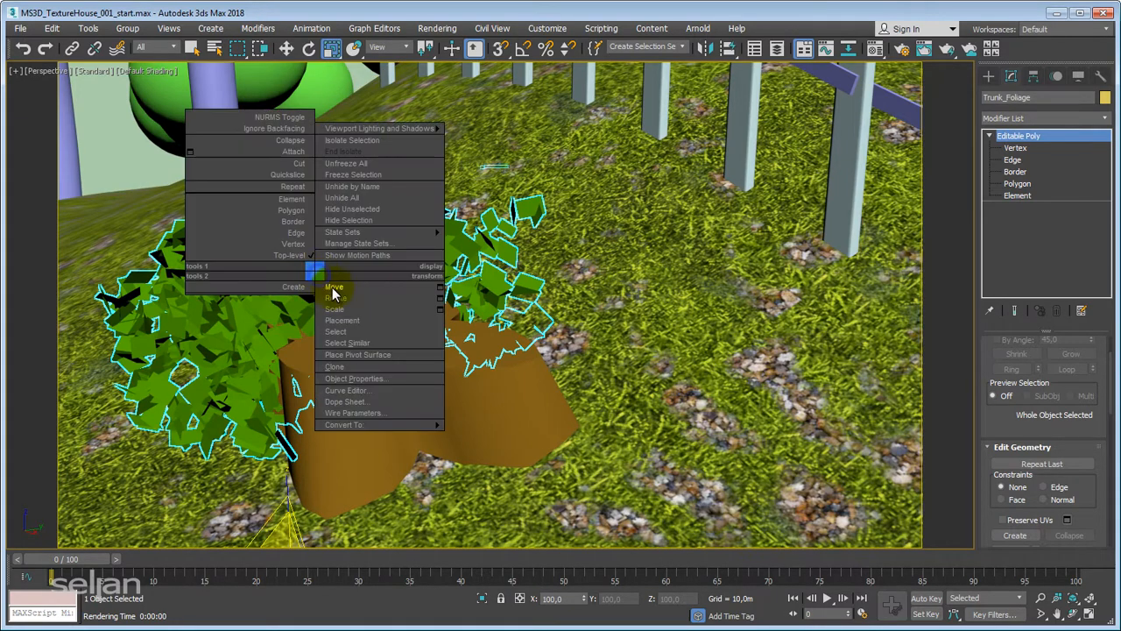
left_click(628, 17)
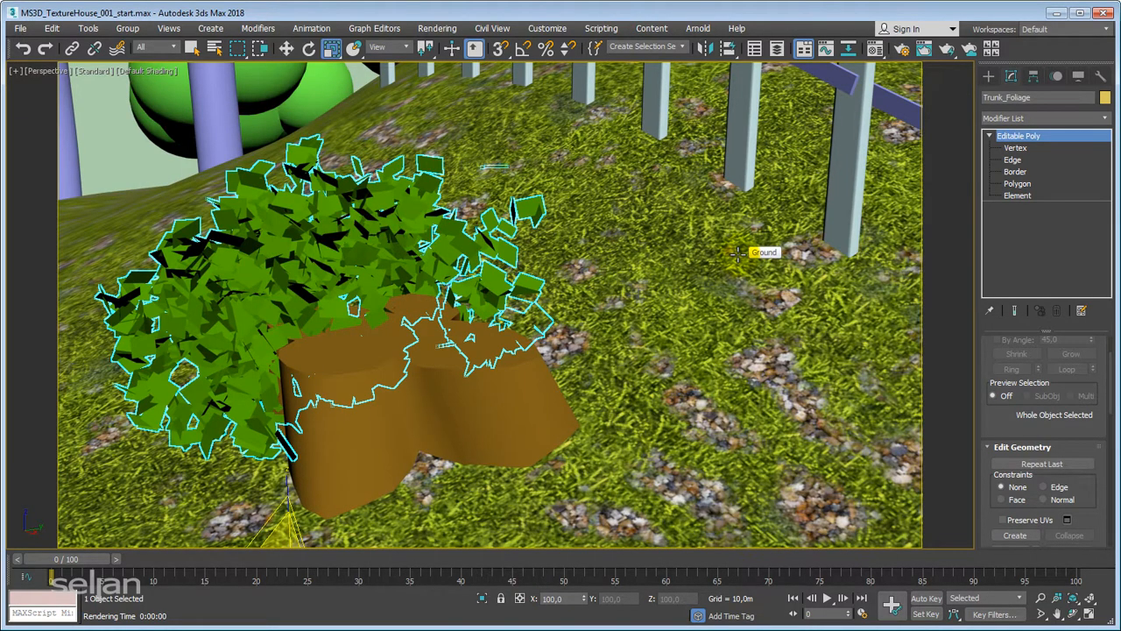
Step: Reopen the Material Editor and load the foliage's material into the 07 - Default sample slot with Pick Material from Object
key("m")
left_click_drag(230, 91, 718, 40)
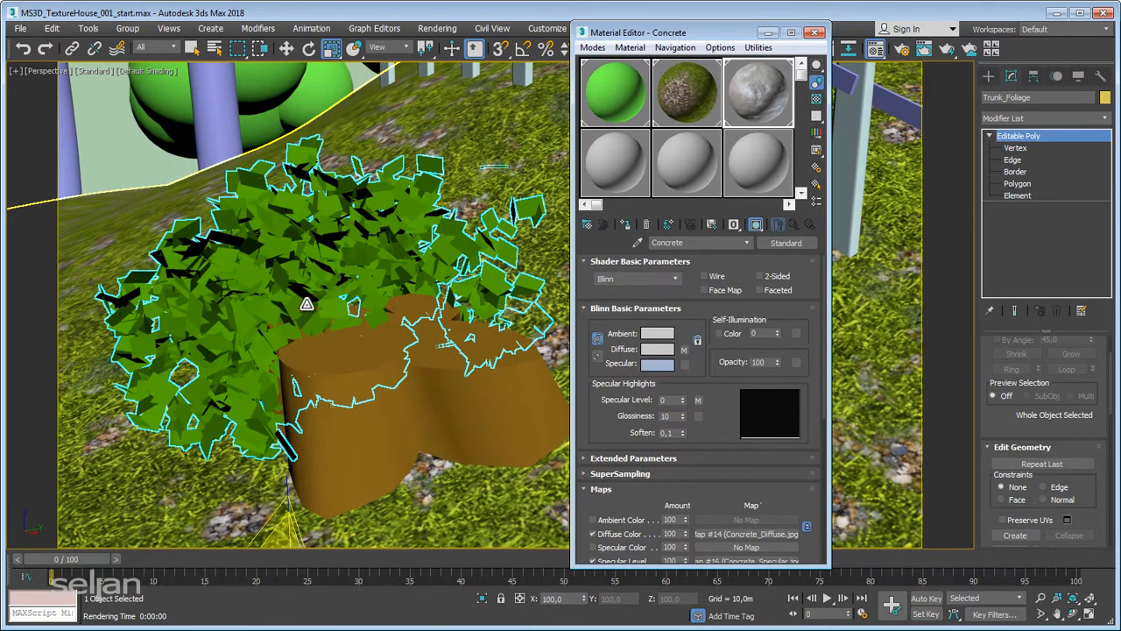
left_click(611, 158)
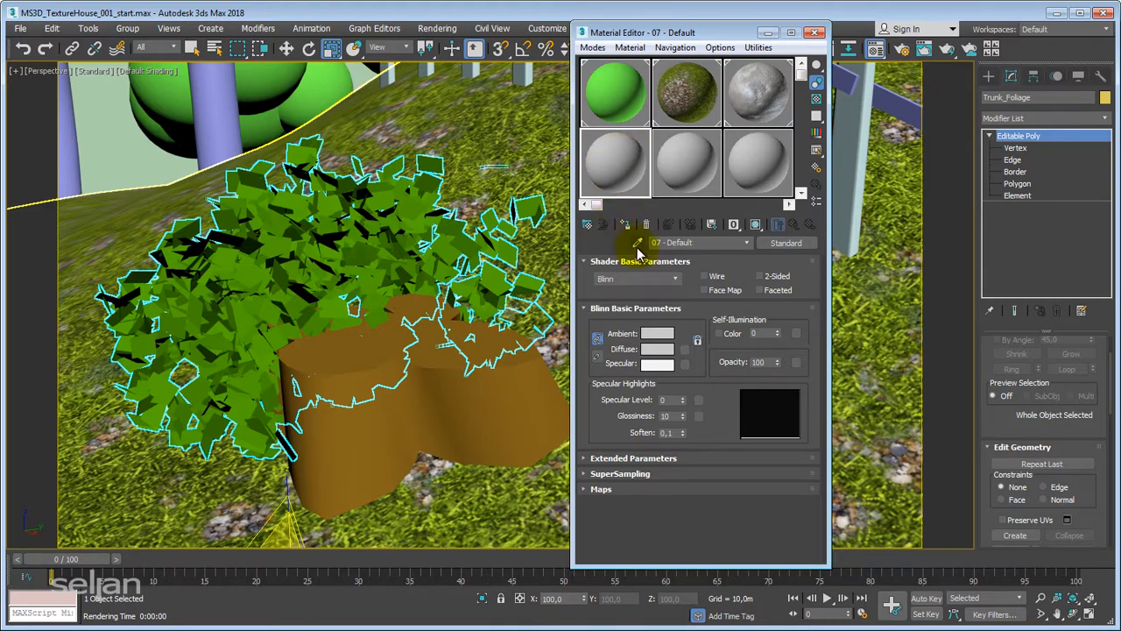
left_click(613, 98)
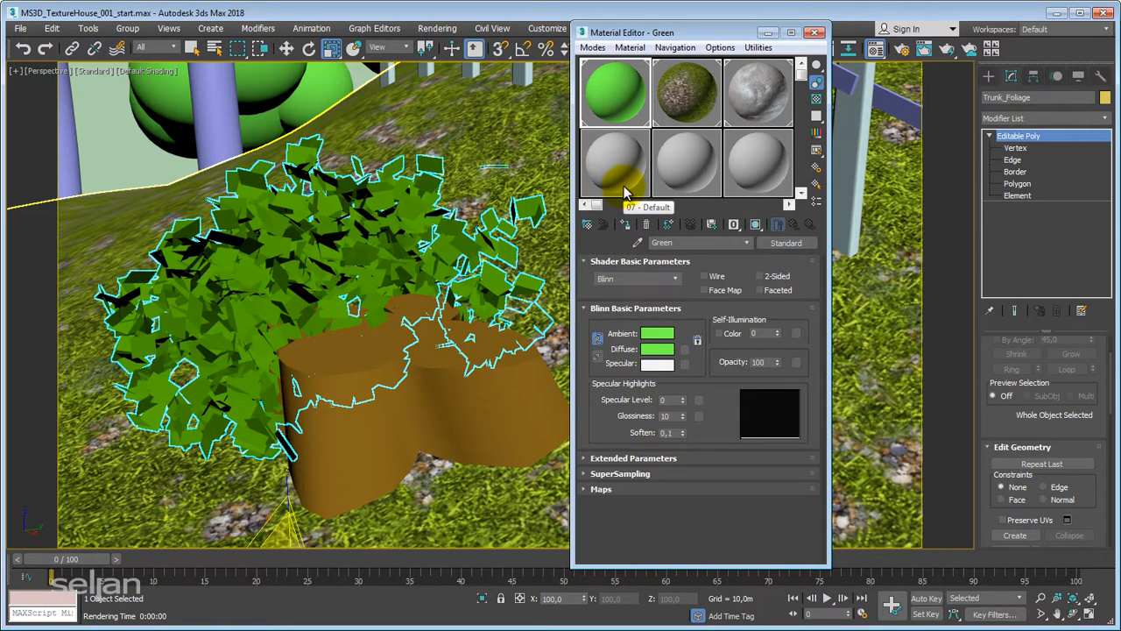
left_click(622, 187)
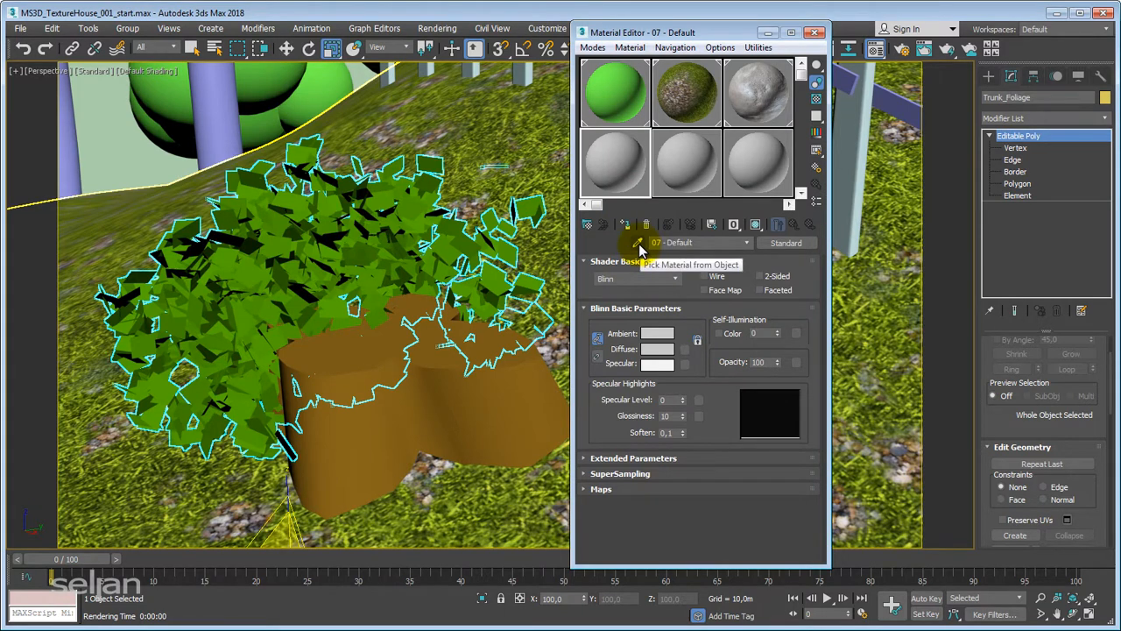
left_click(637, 244)
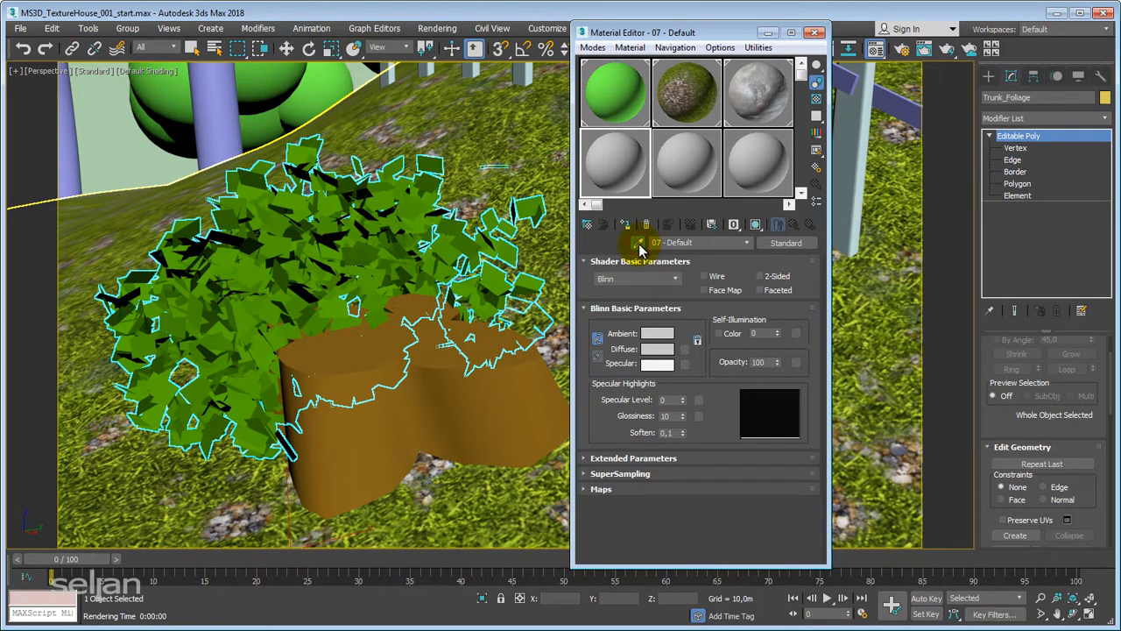
left_click(405, 211)
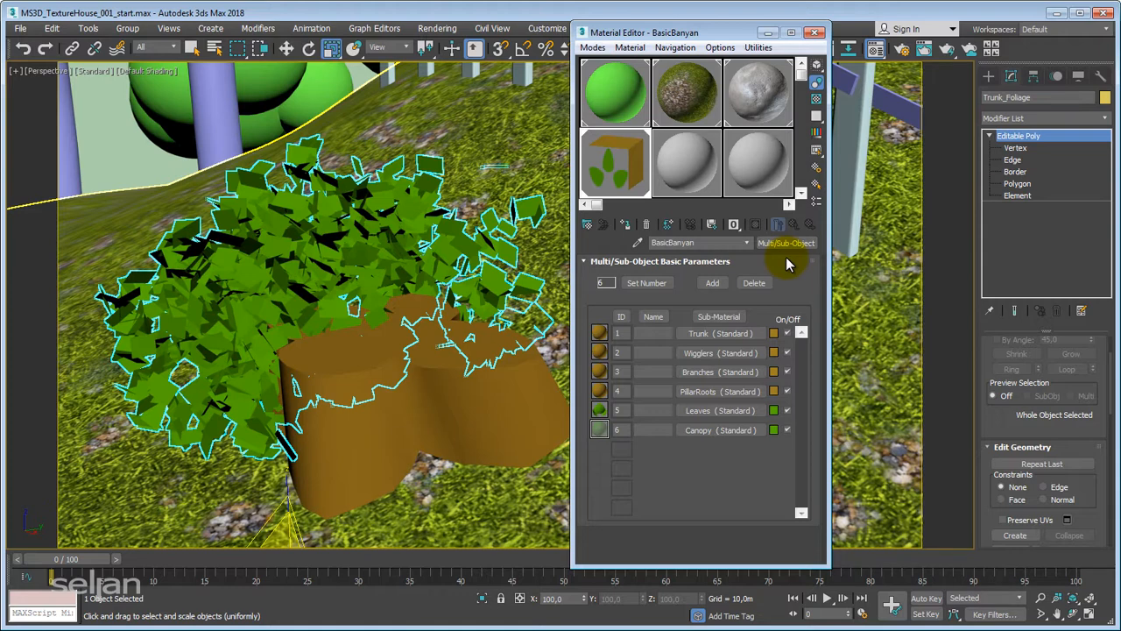
Step: Check which foliage polygons use the Leaves sub-material by selecting material ID 5, and return to the object's top level
left_click(618, 410)
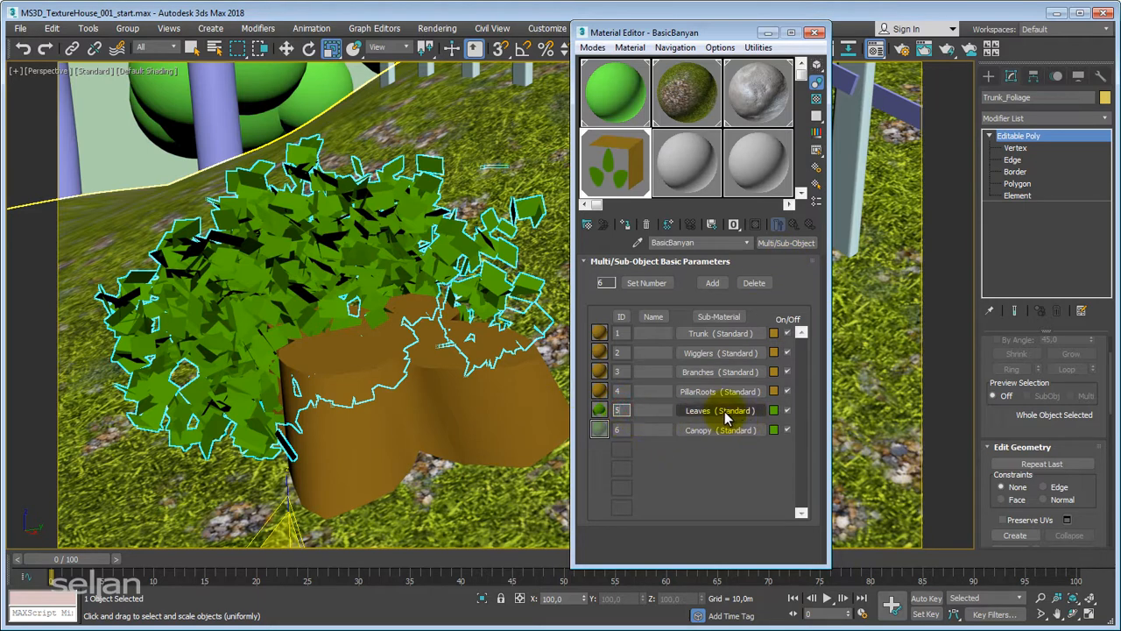
left_click(1016, 184)
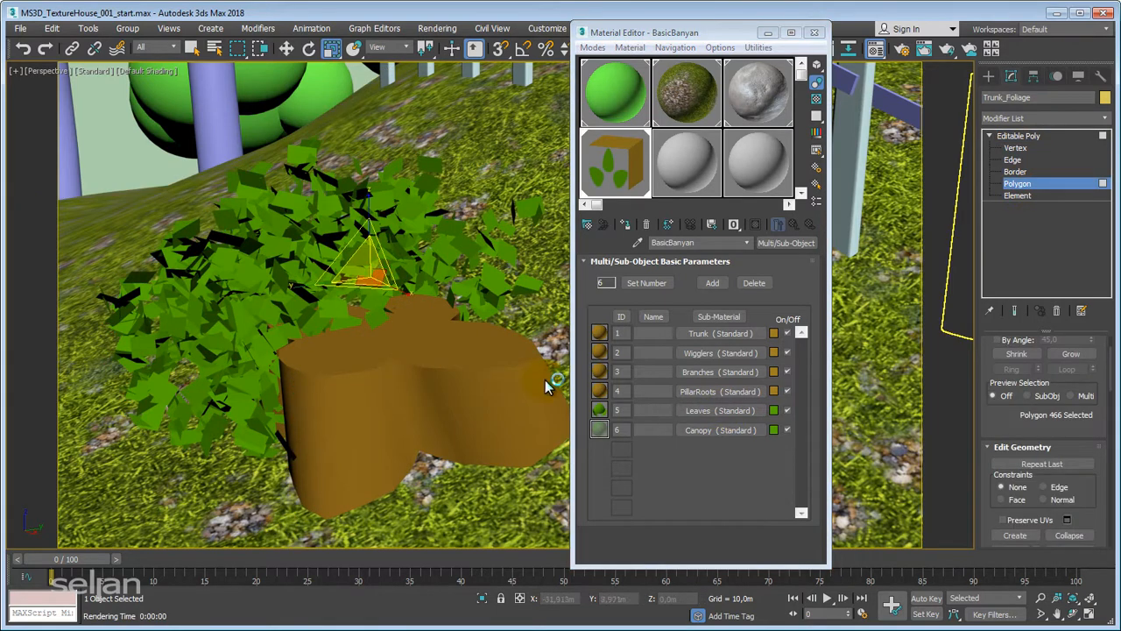
scroll(1009, 416, "down", 5)
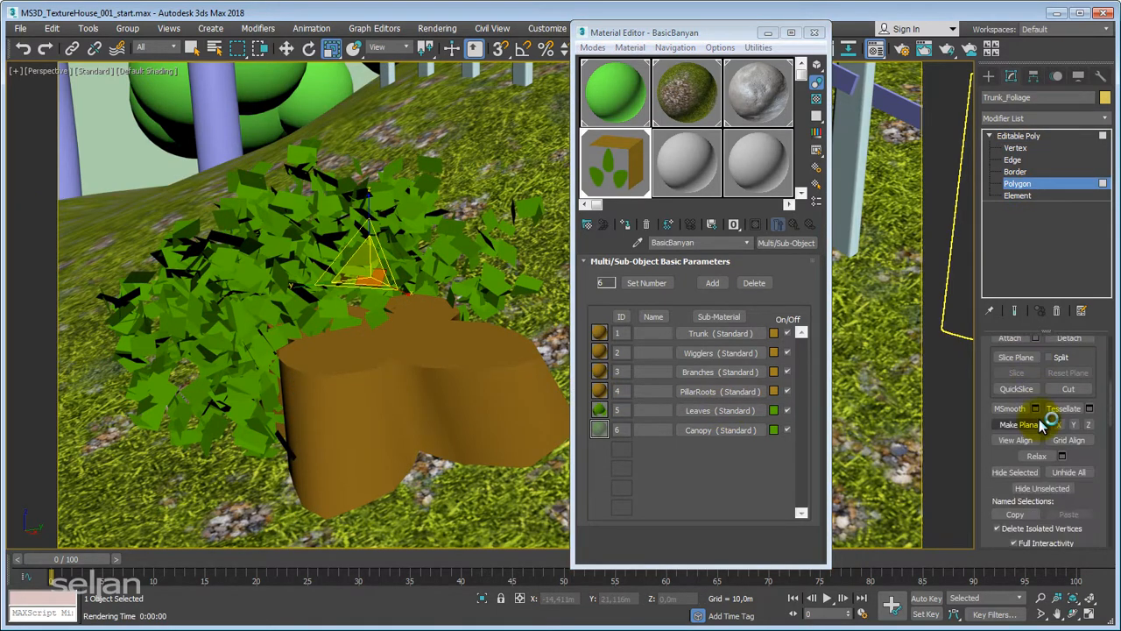
scroll(1042, 455, "down", 5)
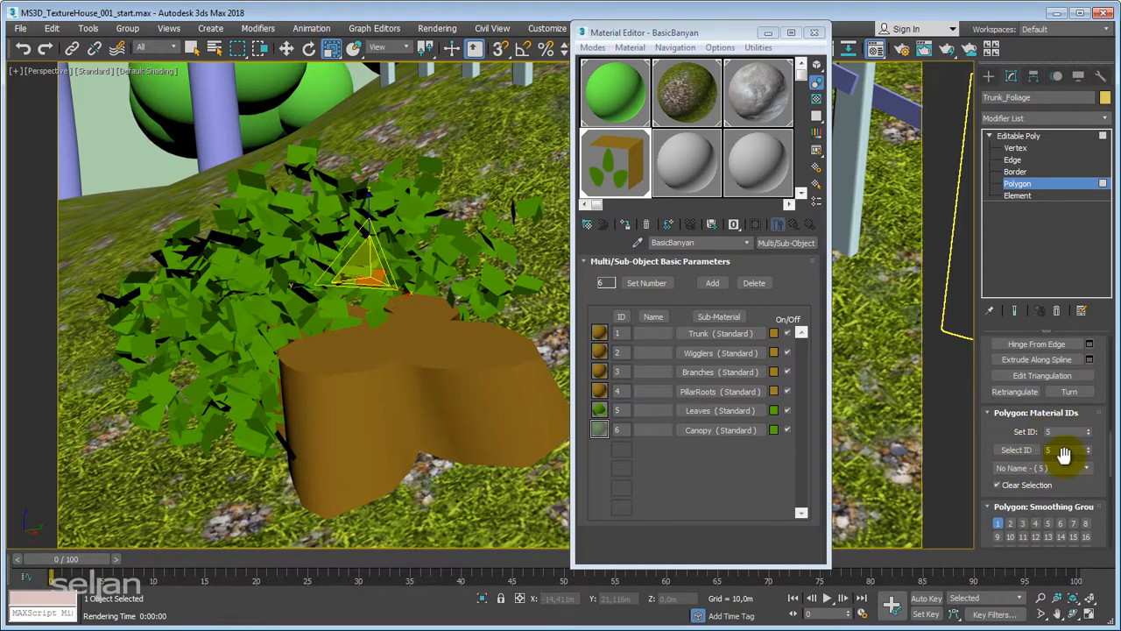
left_click(1016, 451)
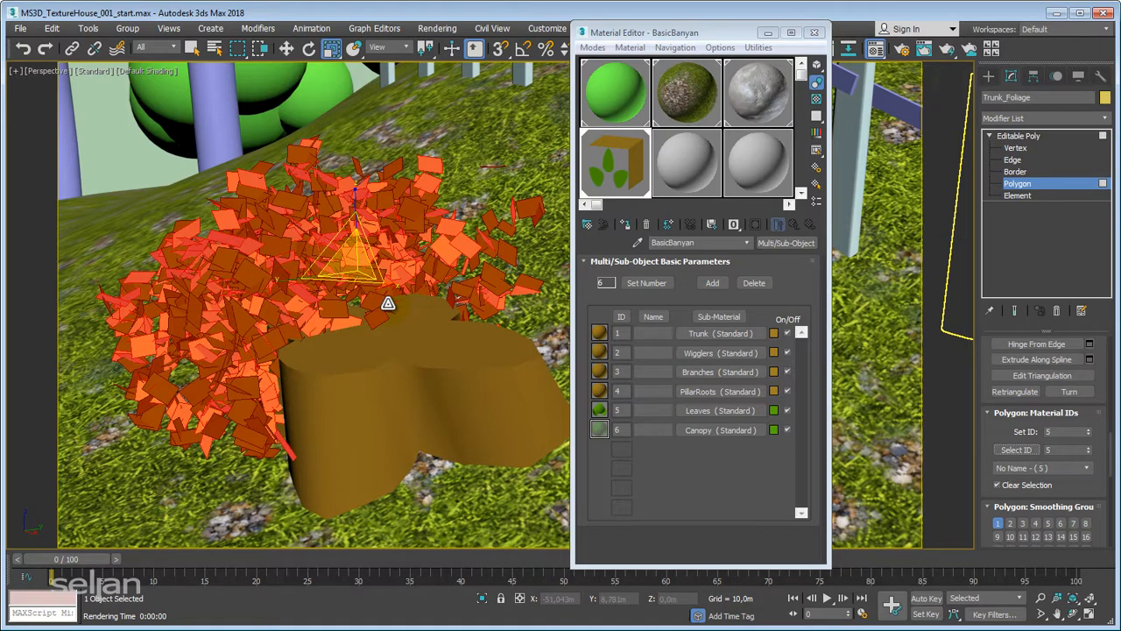
left_click(1029, 138)
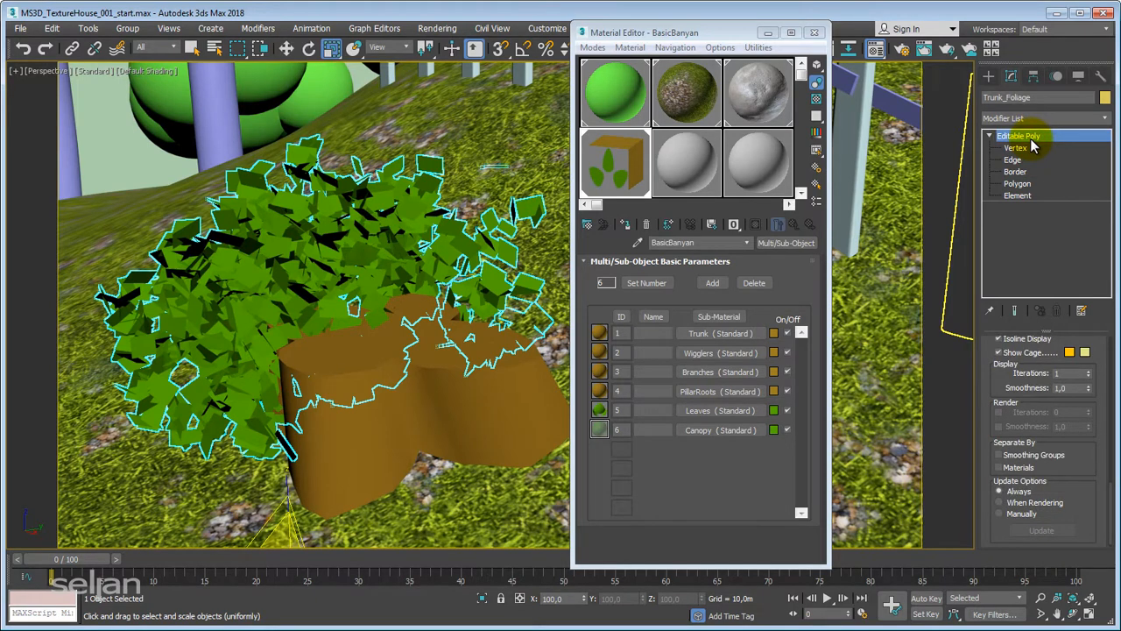
Step: Open the Leaves sub-material's opacity map, view its bigleaf3.tga bitmap beside the foliage, and close the image
left_click(716, 417)
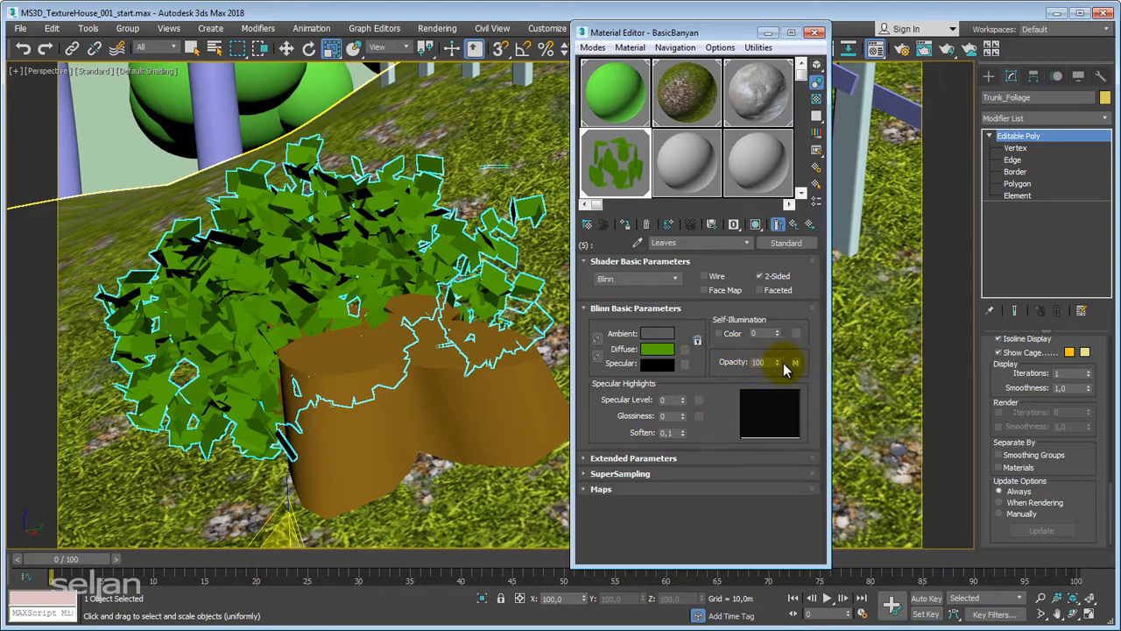
left_click(796, 364)
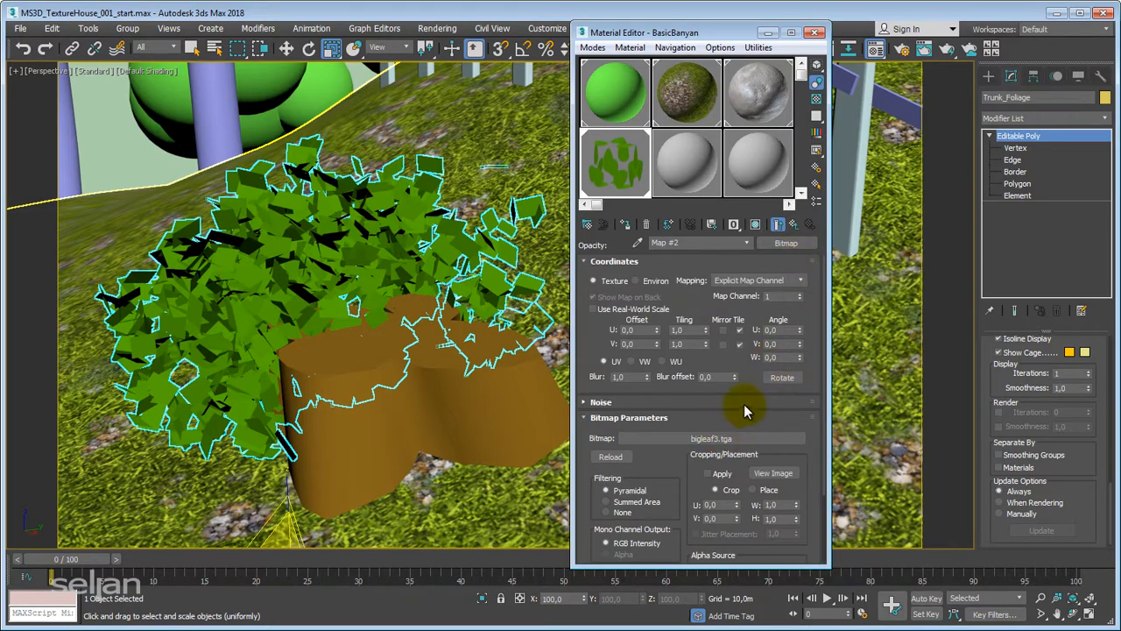
left_click(772, 474)
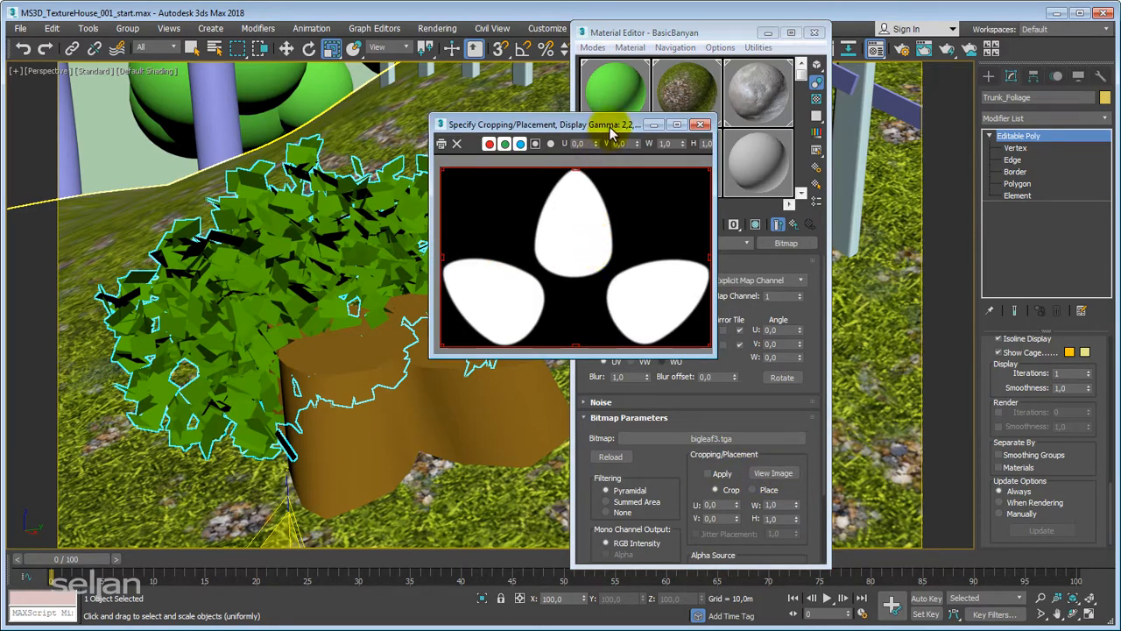
left_click_drag(604, 124, 574, 177)
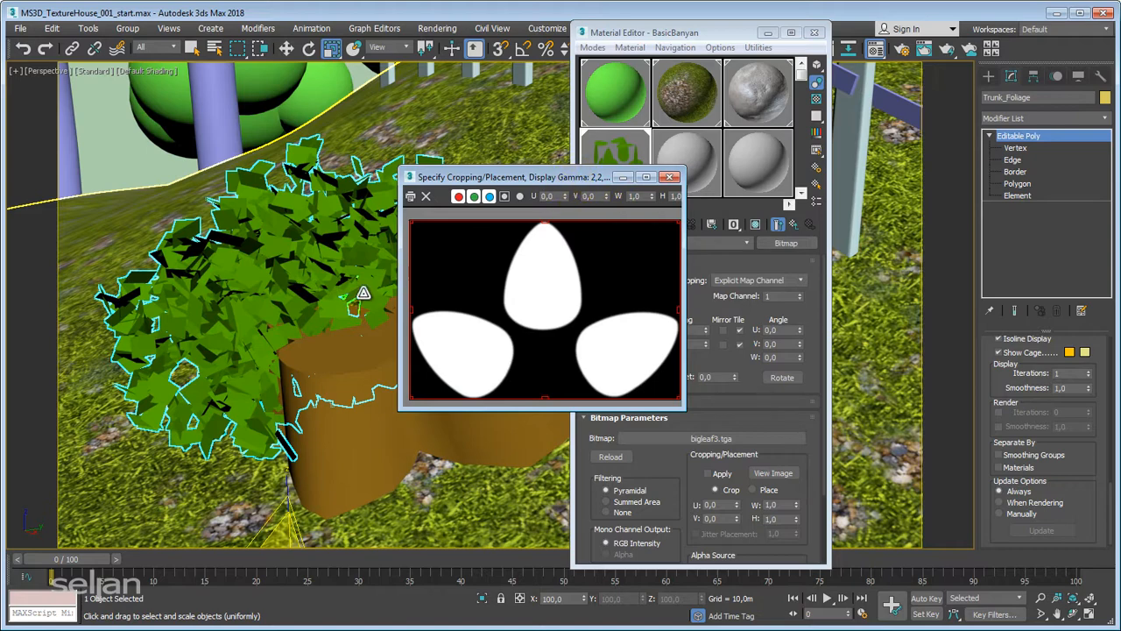
left_click_drag(565, 177, 550, 187)
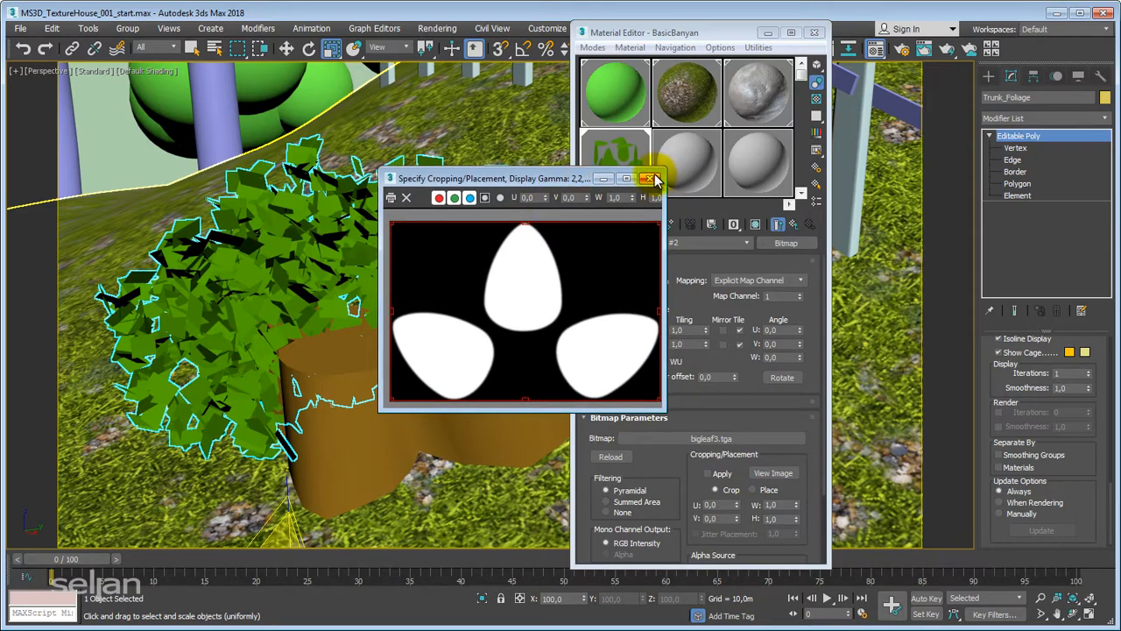
left_click(650, 177)
Step: Show the Leaves opacity map on the foliage in the viewport and compare it with the bitmap's image before closing the image
left_click(754, 225)
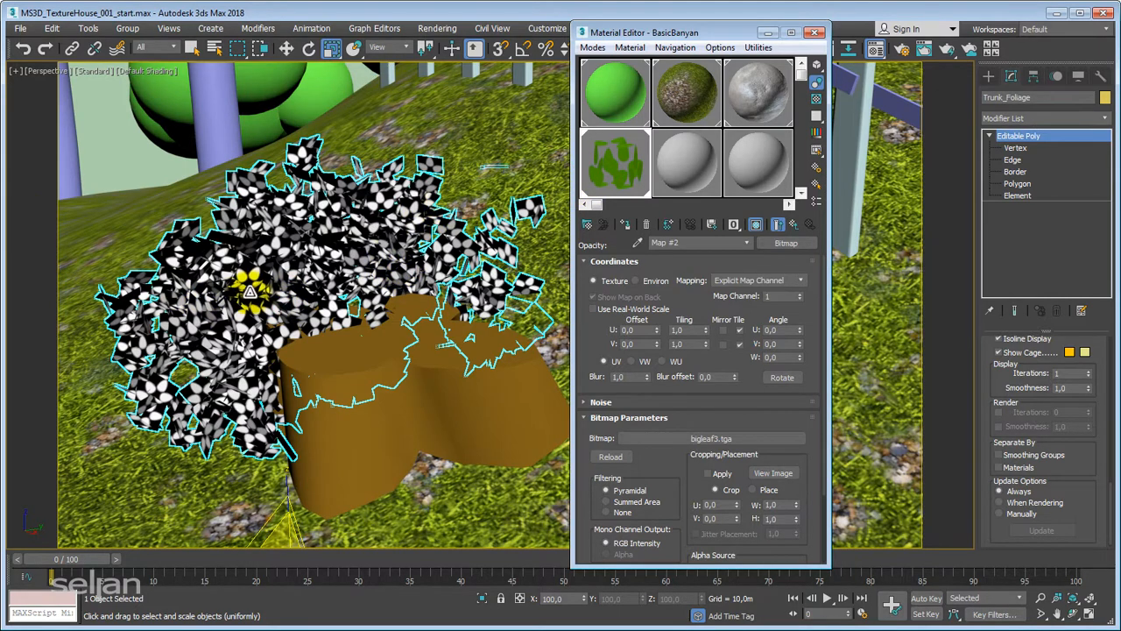
left_click(781, 474)
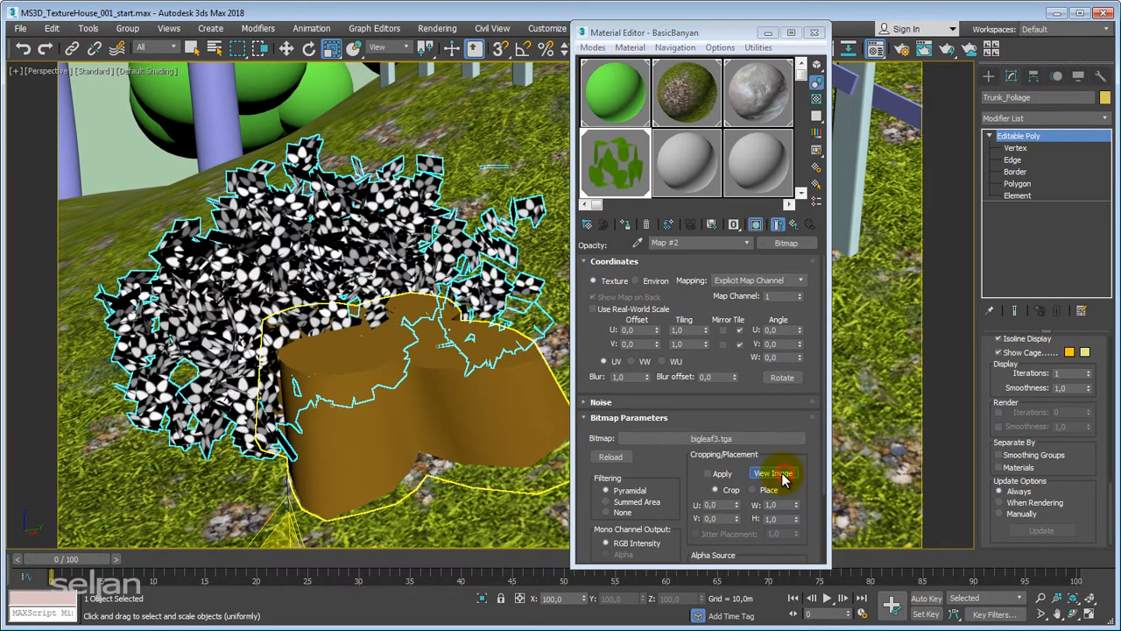
left_click_drag(501, 180, 482, 127)
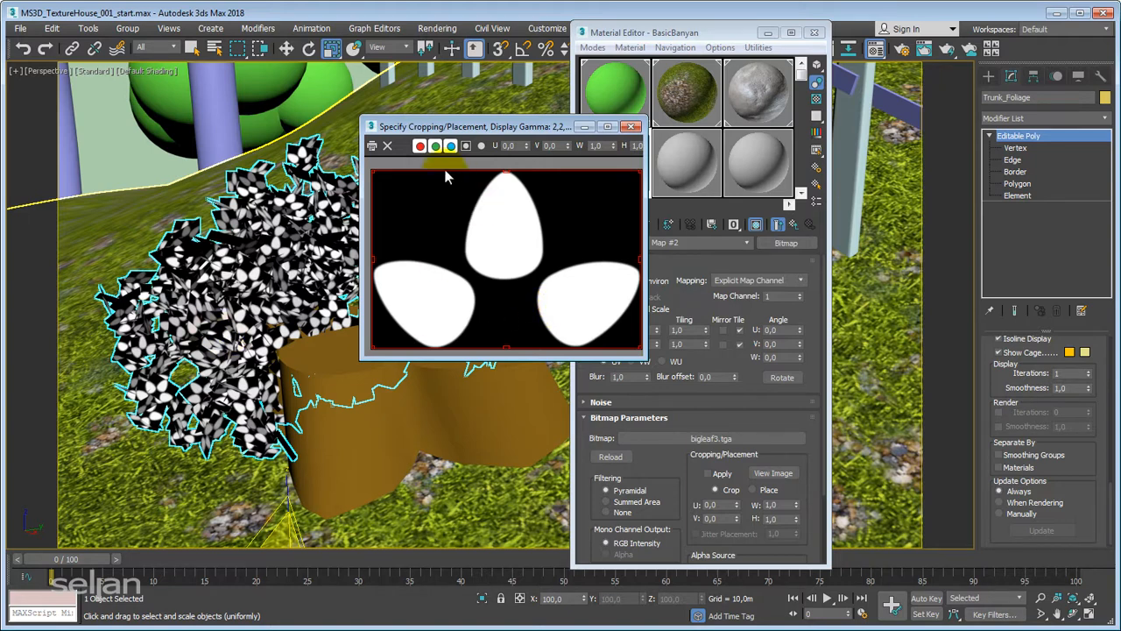
left_click_drag(500, 122, 475, 134)
left_click(601, 137)
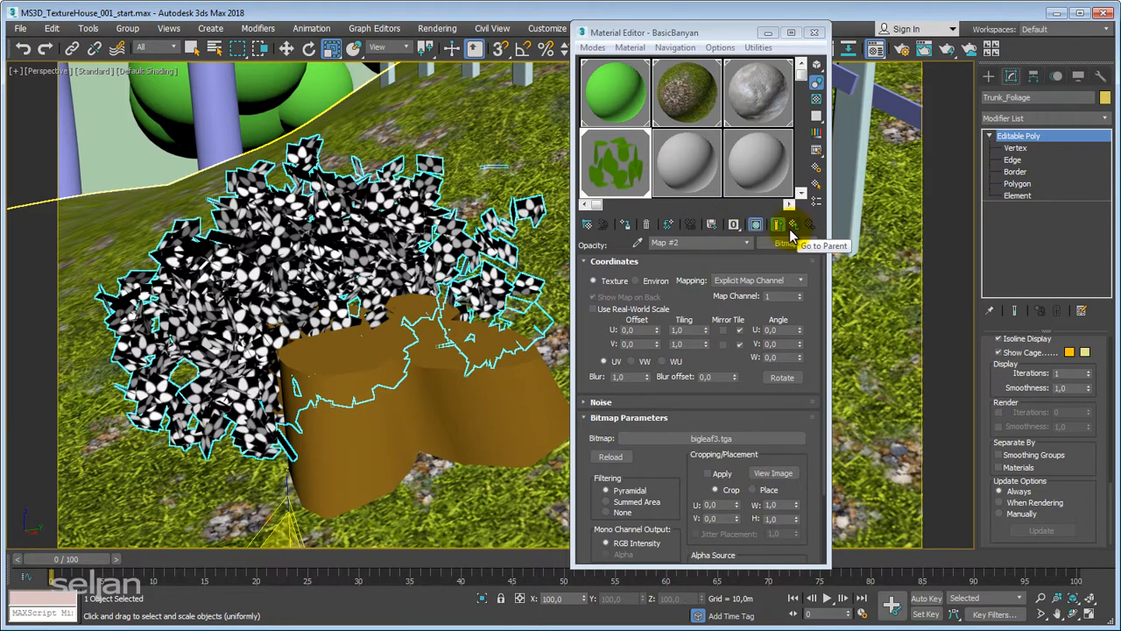
Step: Return to the Leaves sub-material and show the shaded material with its opacity cutout in the viewport
left_click(756, 226)
left_click(757, 226)
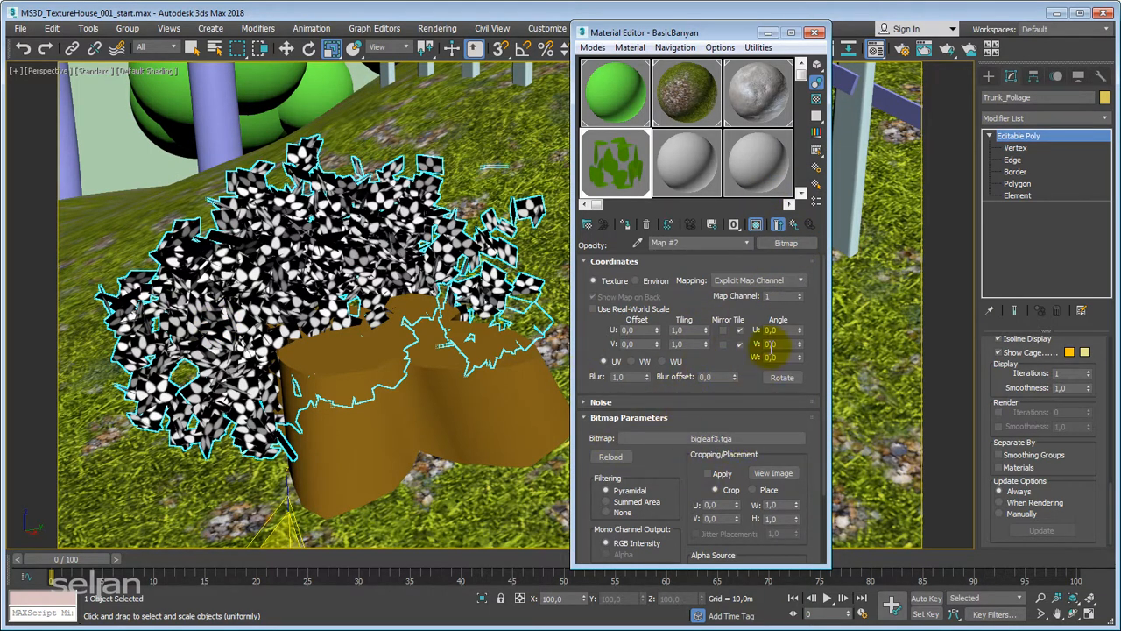
left_click(793, 224)
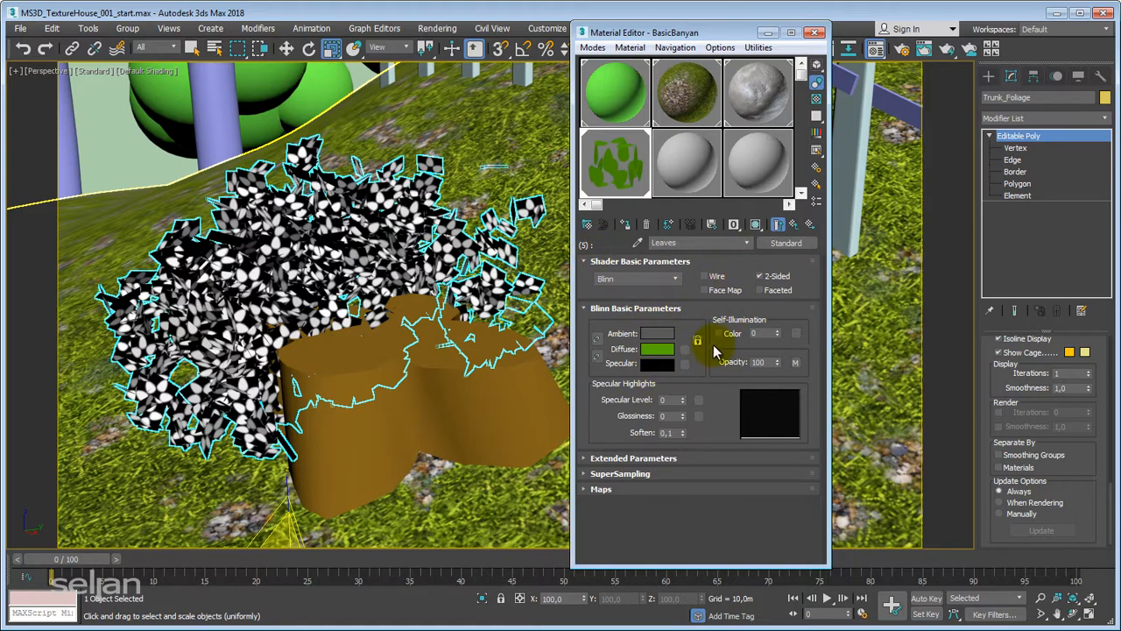
left_click(753, 226)
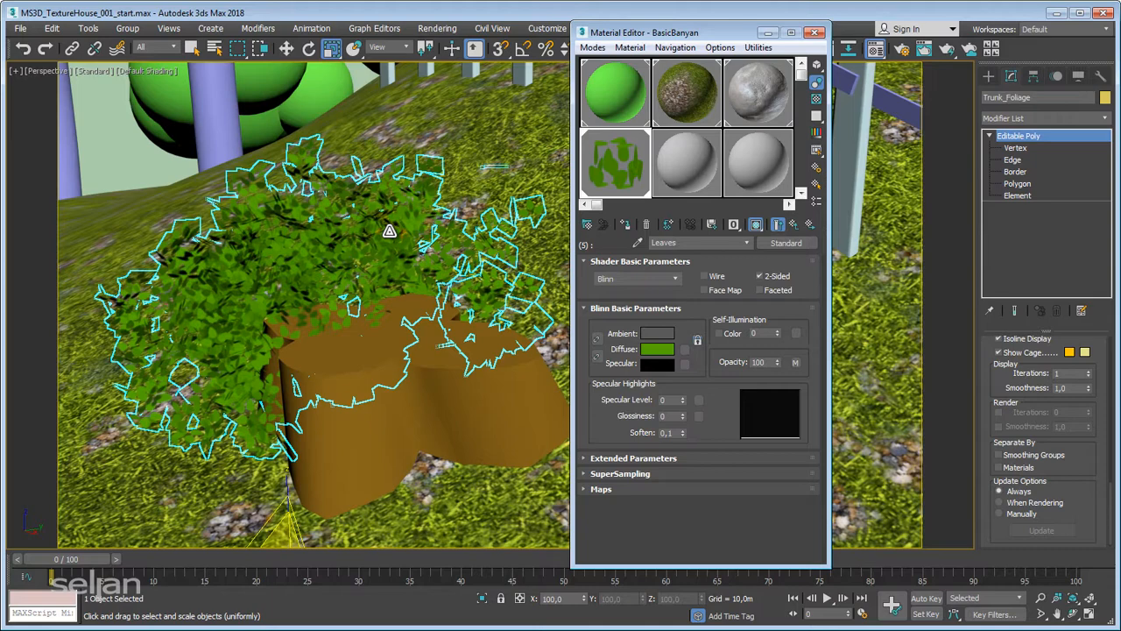
Step: Magnify the Leaves material sample beside the Material Editor and change its sample type to a sphere
double_click(618, 160)
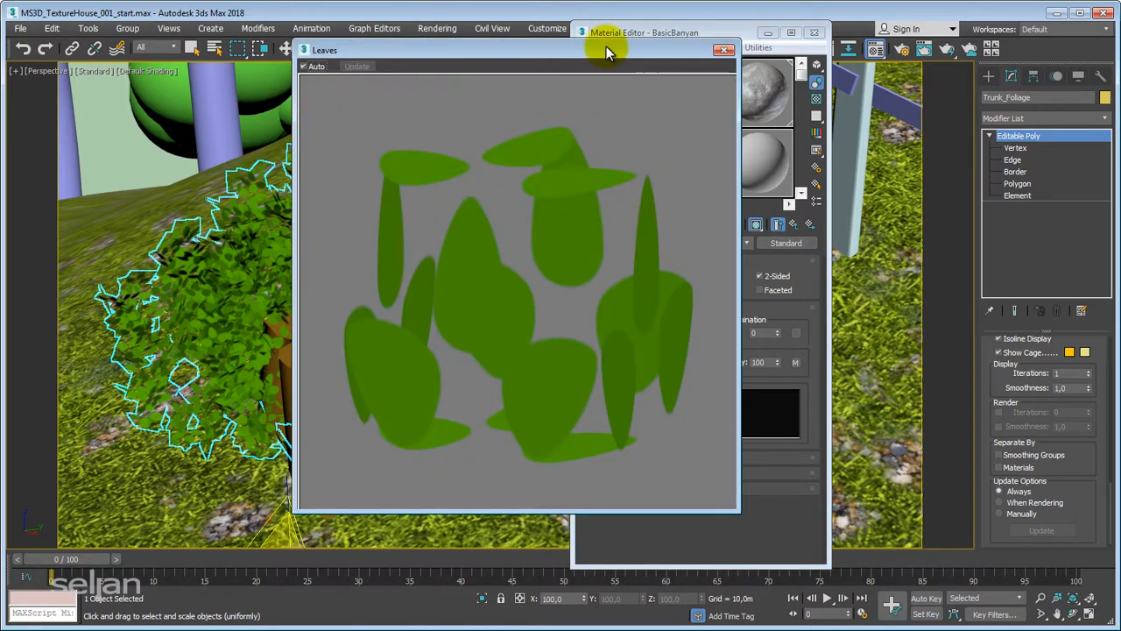
left_click_drag(605, 46, 415, 62)
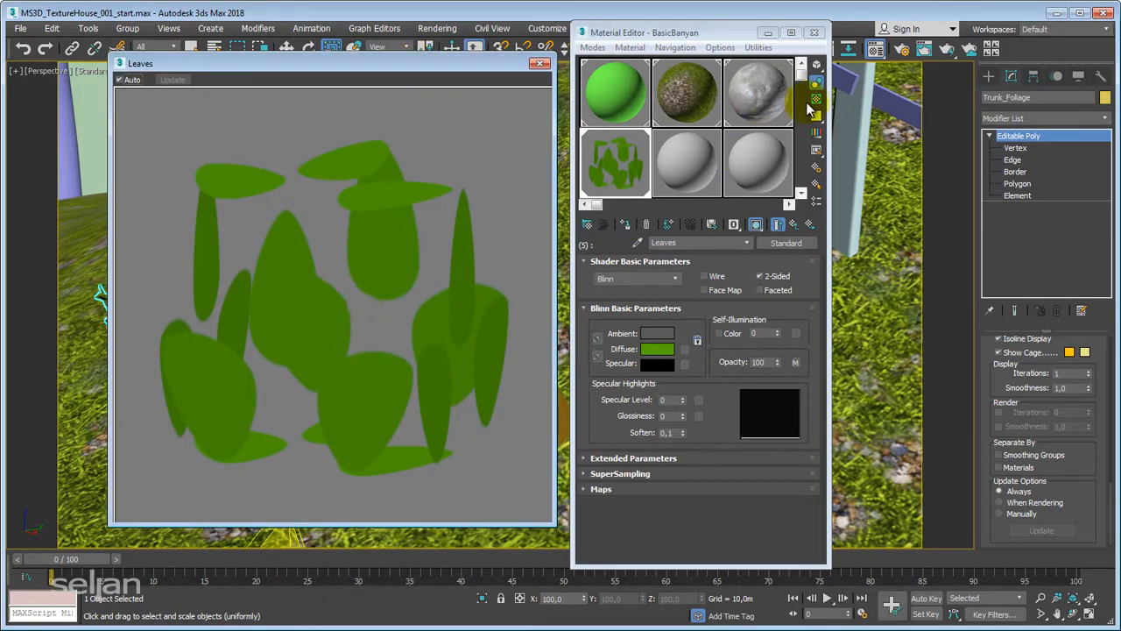
left_click(815, 67)
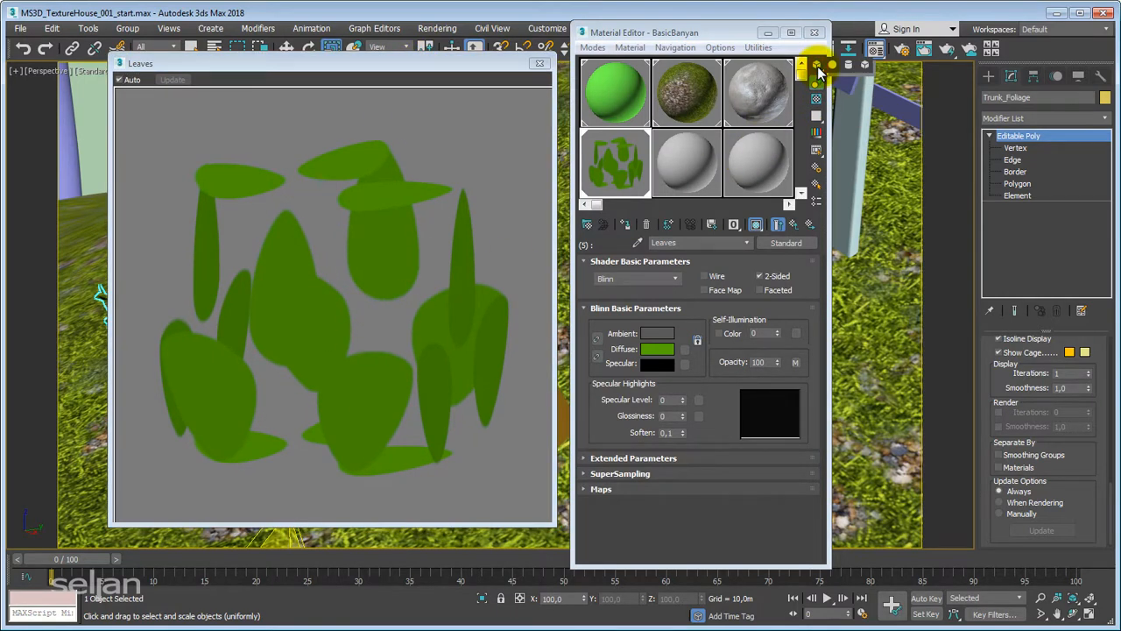
left_click_drag(819, 73, 833, 67)
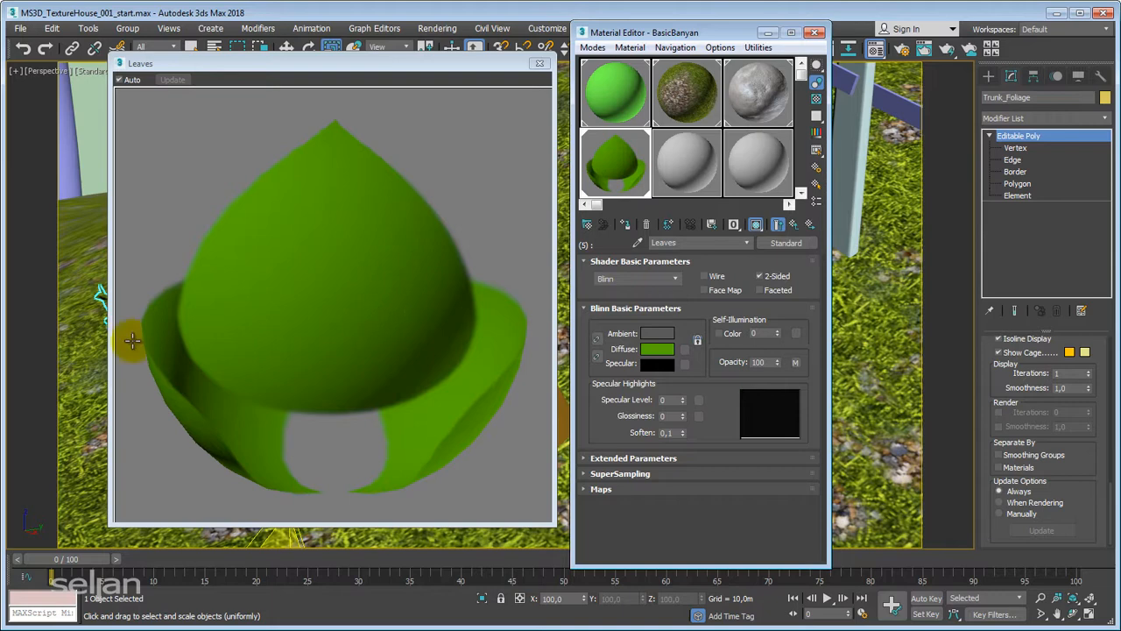
Step: Switch the magnified sample to Drag/Rotate and rotate the sphere to inspect the leaf shapes from several sides
right_click(335, 260)
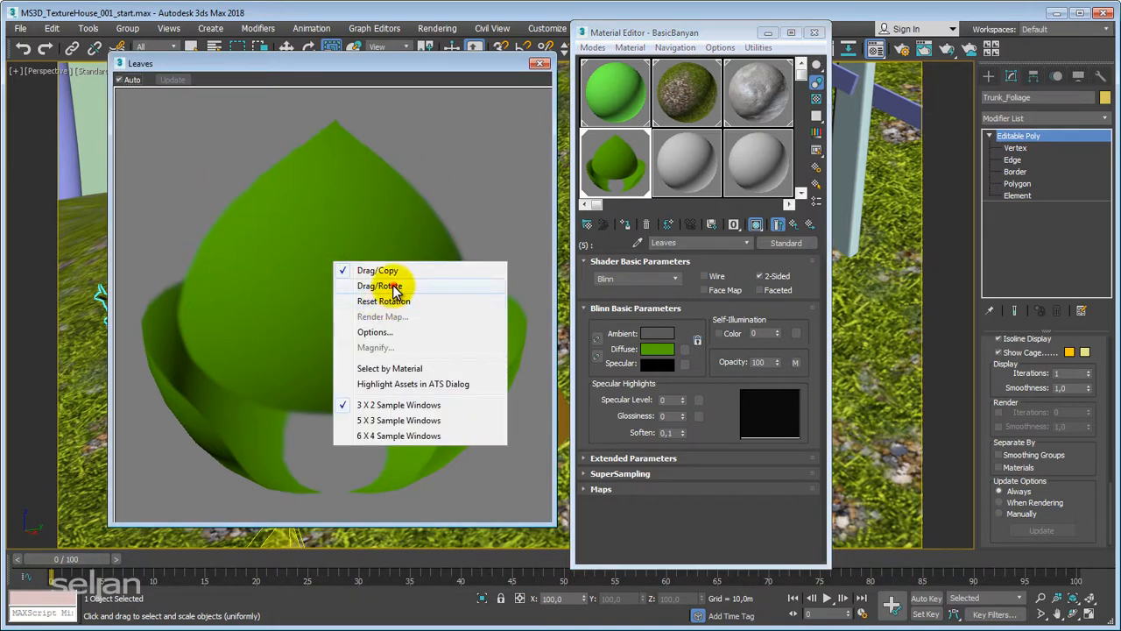
left_click(390, 285)
mouse_move(268, 318)
left_mouse_down()
mouse_move(401, 313)
mouse_move(282, 315)
left_mouse_up()
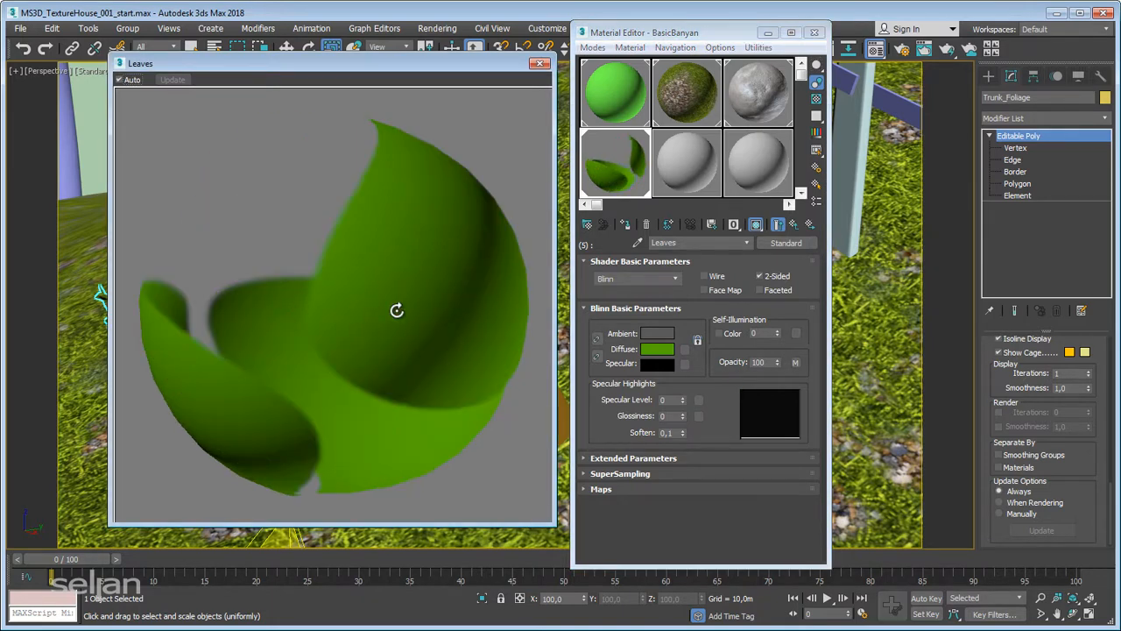
left_click_drag(398, 310, 253, 307)
left_click_drag(363, 258, 263, 383)
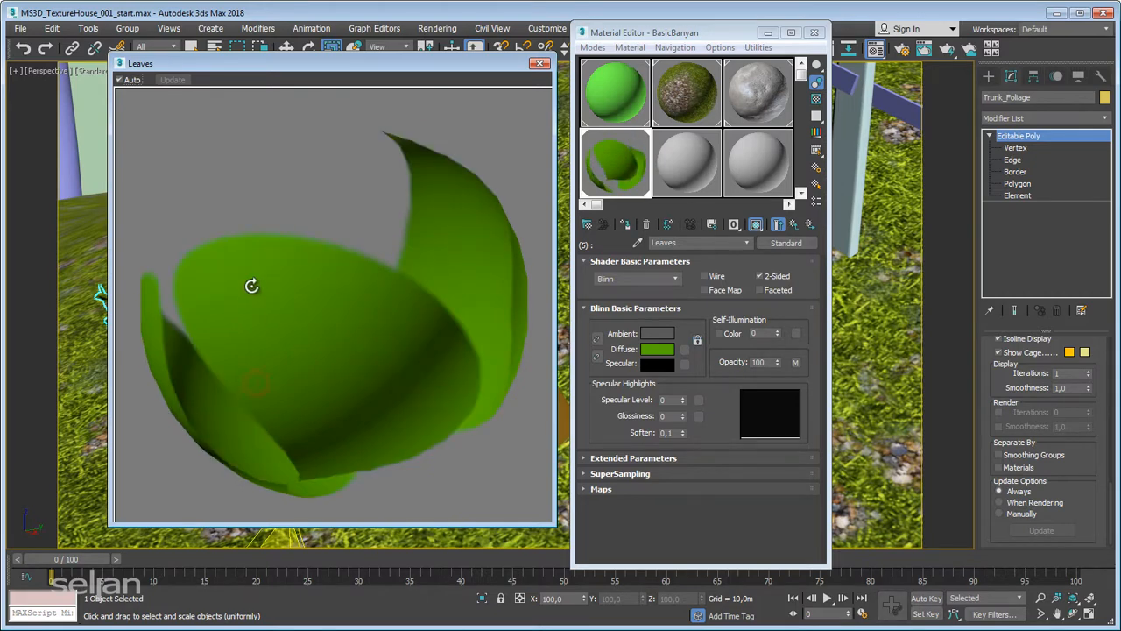
left_click_drag(250, 283, 491, 320)
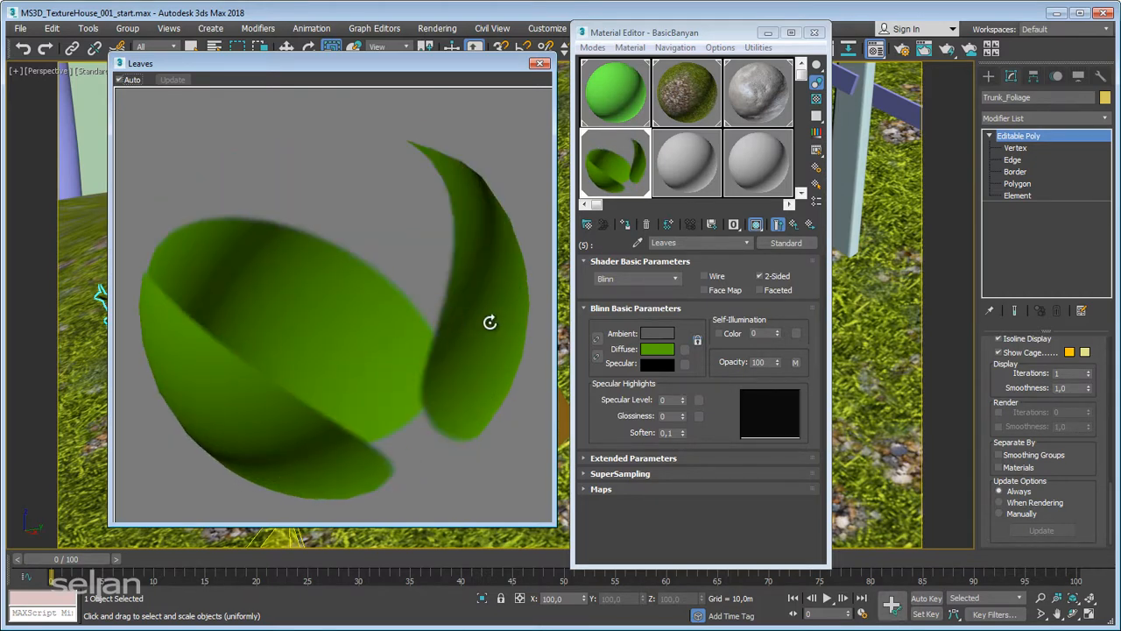
left_click_drag(383, 328, 436, 330)
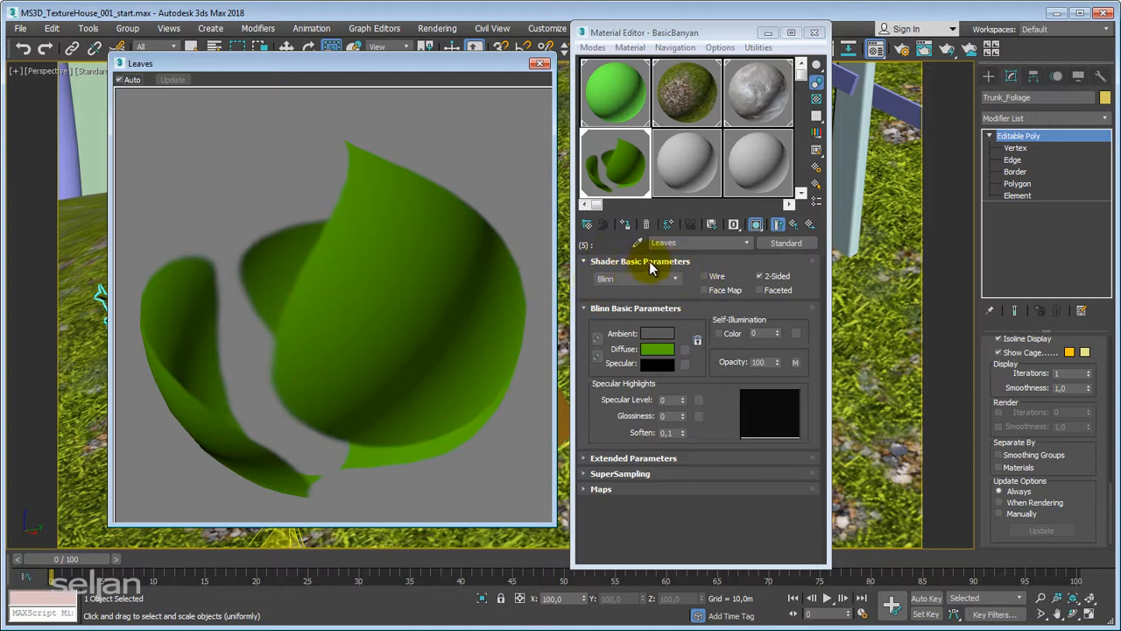
Step: Turn off 2-Sided for the Leaves material to compare the sample's back faces, and turn it on again
left_click(759, 277)
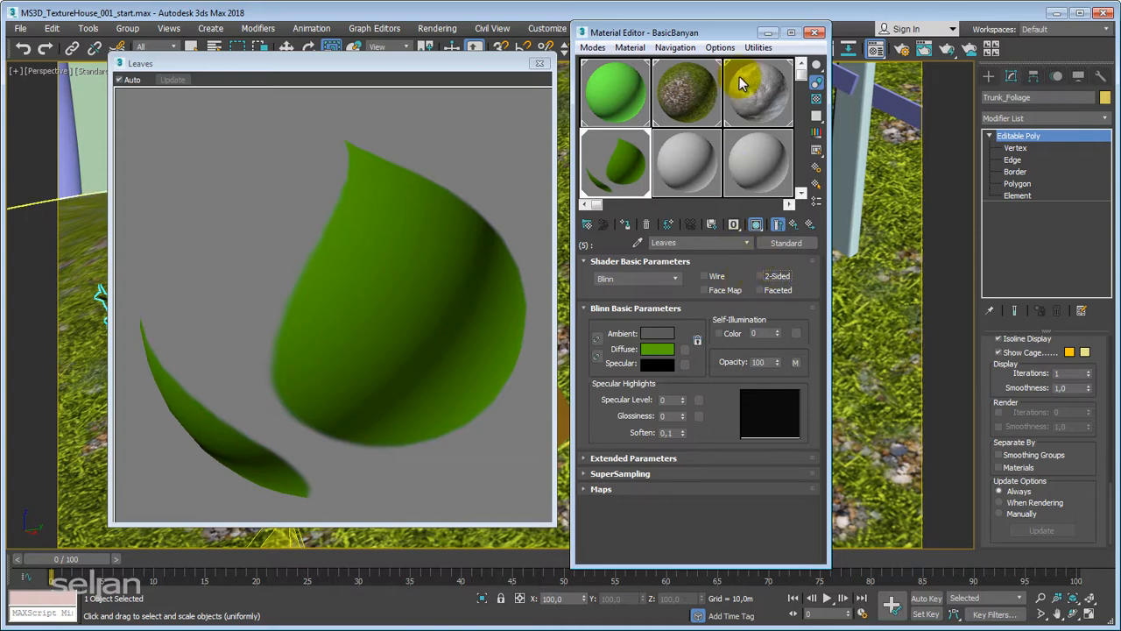
left_click_drag(736, 38, 718, 29)
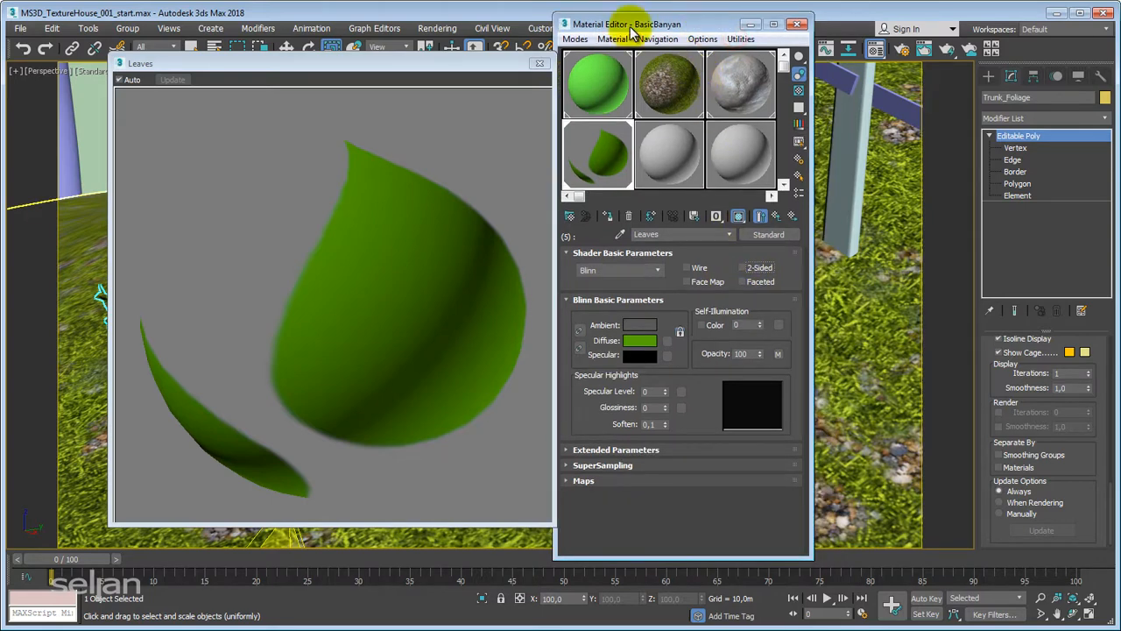
left_click(742, 269)
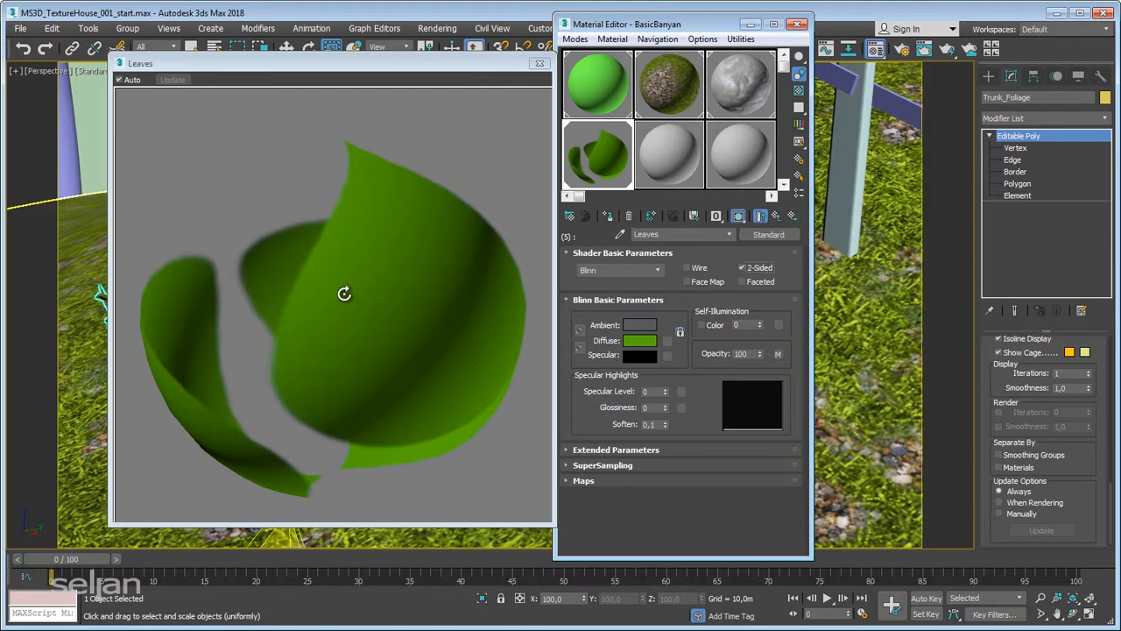
Step: Show the checkered background behind the Leaves sample, and close the magnified sample and the Material Editor
left_click(801, 93)
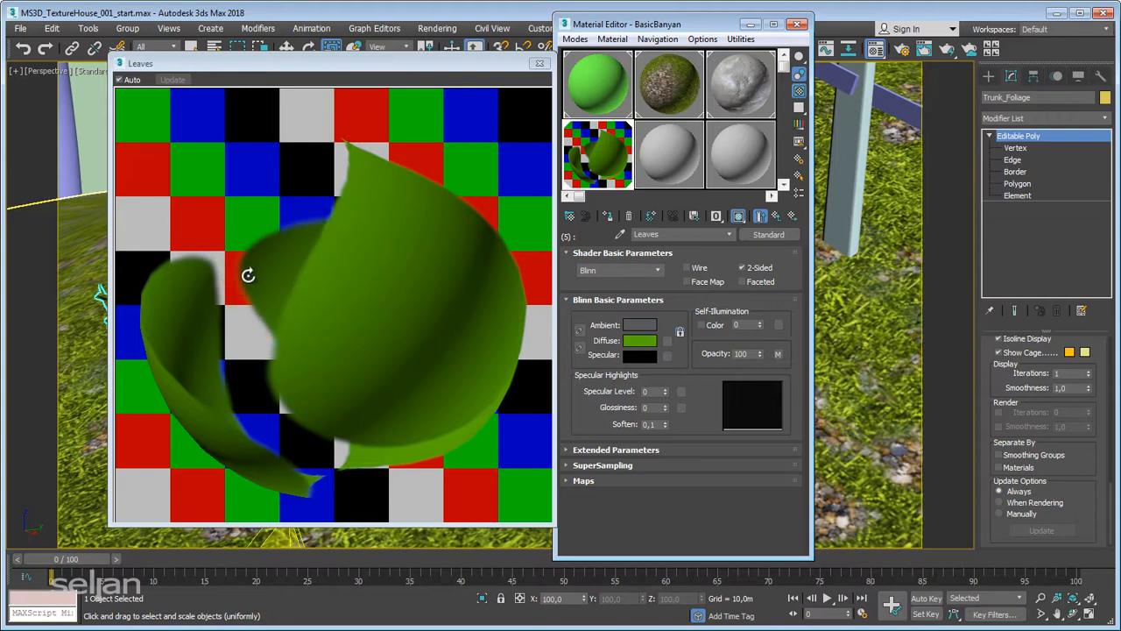
left_click(254, 313)
left_click(539, 65)
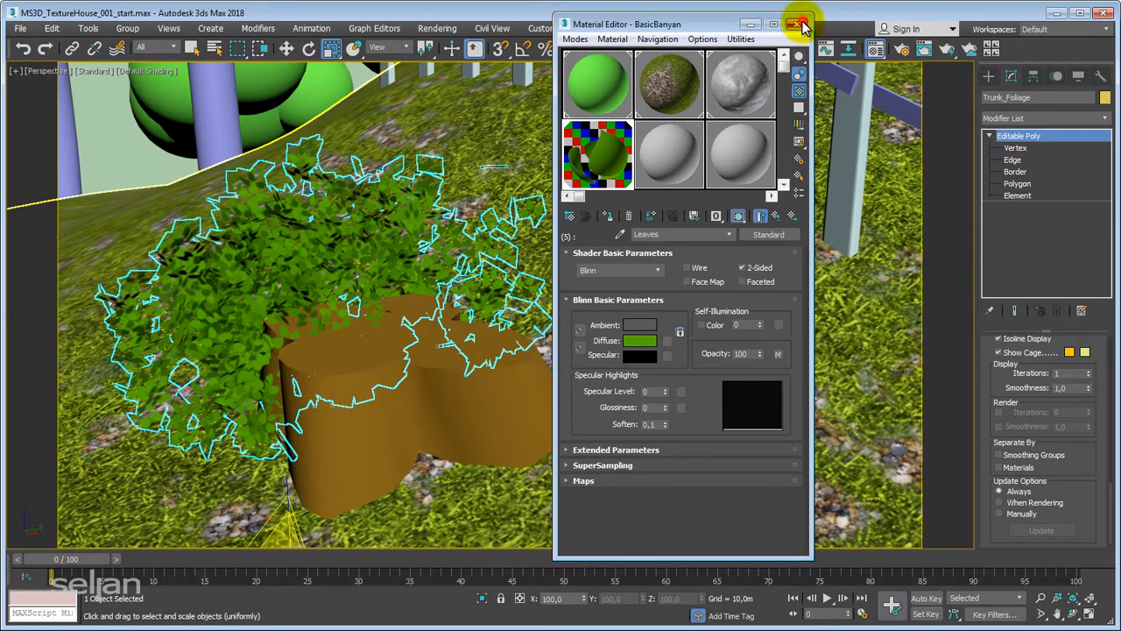
left_click(795, 24)
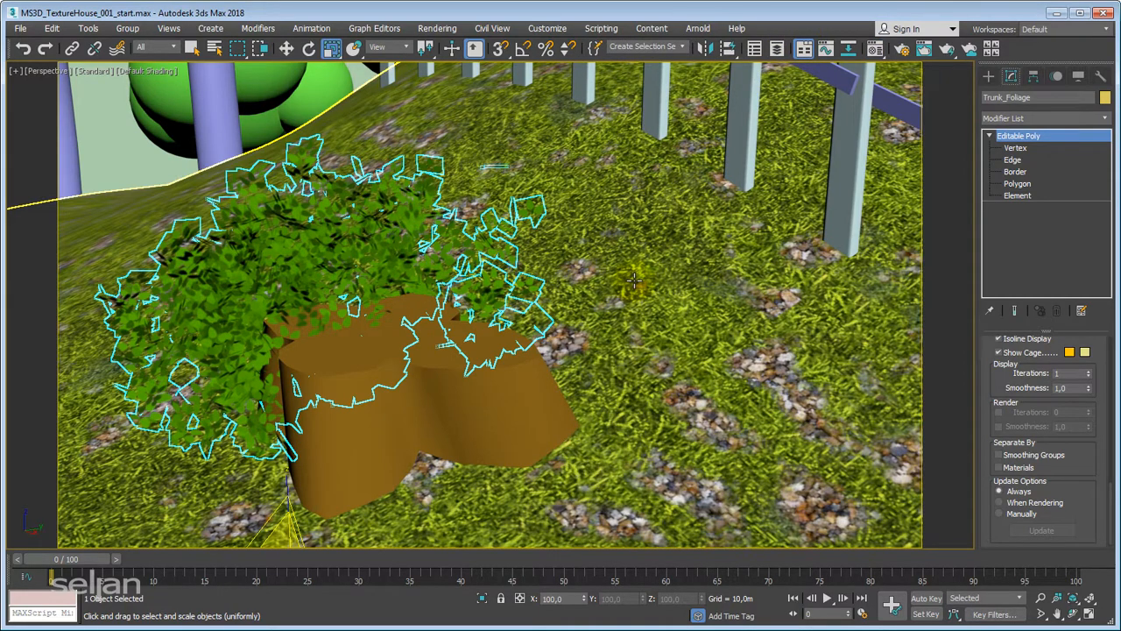
Step: Examine the concrete walkway and the stump's foliage in the viewport from different angles and distances
scroll(662, 285, "down", 10)
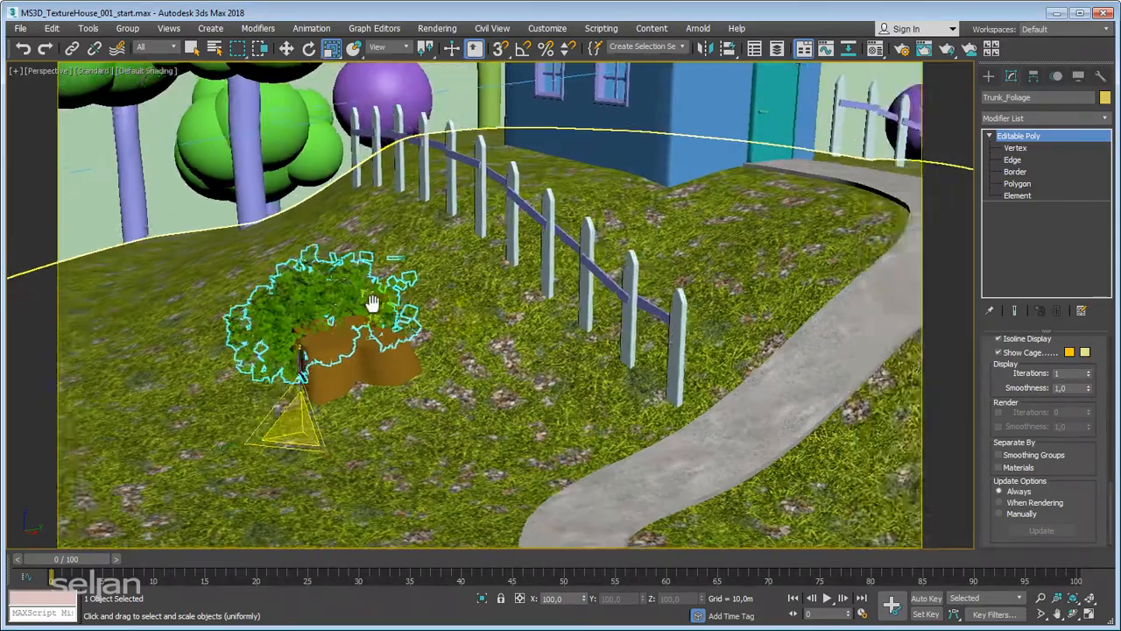
middle_click_drag(373, 302, 610, 373, "alt")
scroll(566, 350, "up", 3)
middle_click_drag(581, 327, 580, 389)
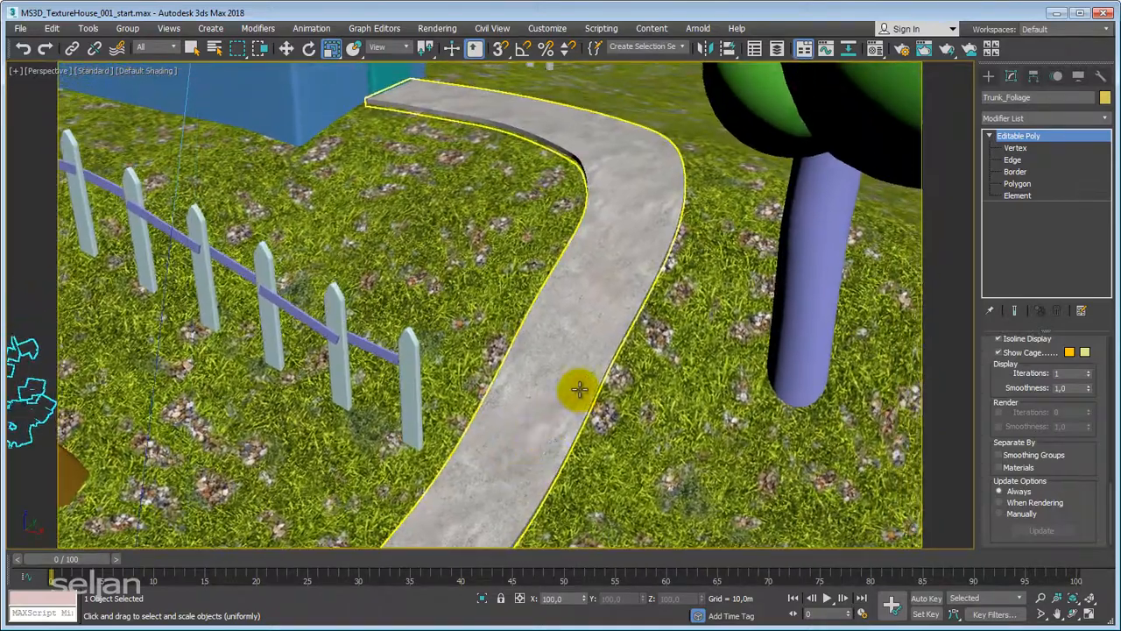
scroll(579, 389, "up", 3)
scroll(541, 349, "down", 3)
middle_click_drag(186, 359, 377, 340)
scroll(391, 337, "up", 3)
Step: Reopen the Material Editor, survey the whole house scene with its trees and fence, and close the editor
key("m")
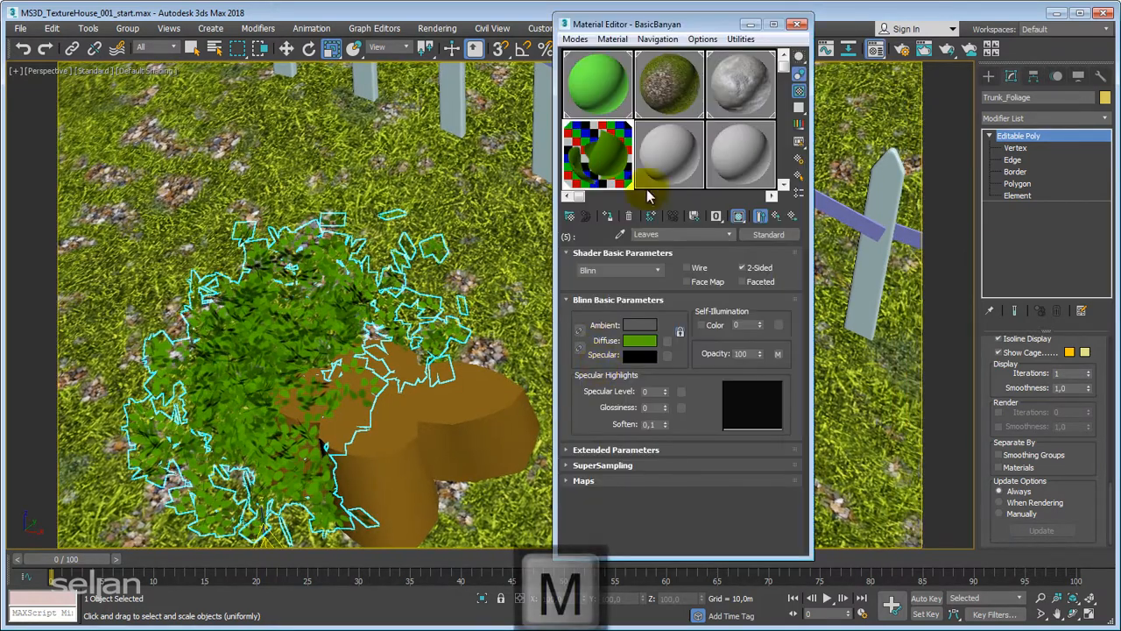
left_click(619, 235)
scroll(350, 315, "down", 10)
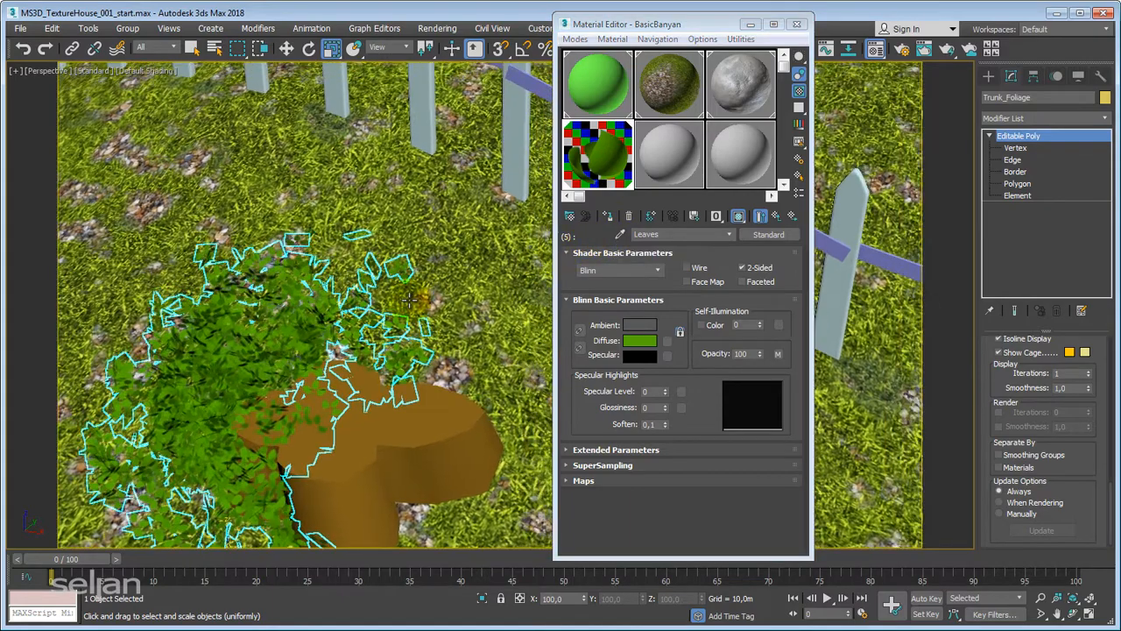
scroll(369, 306, "down", 4)
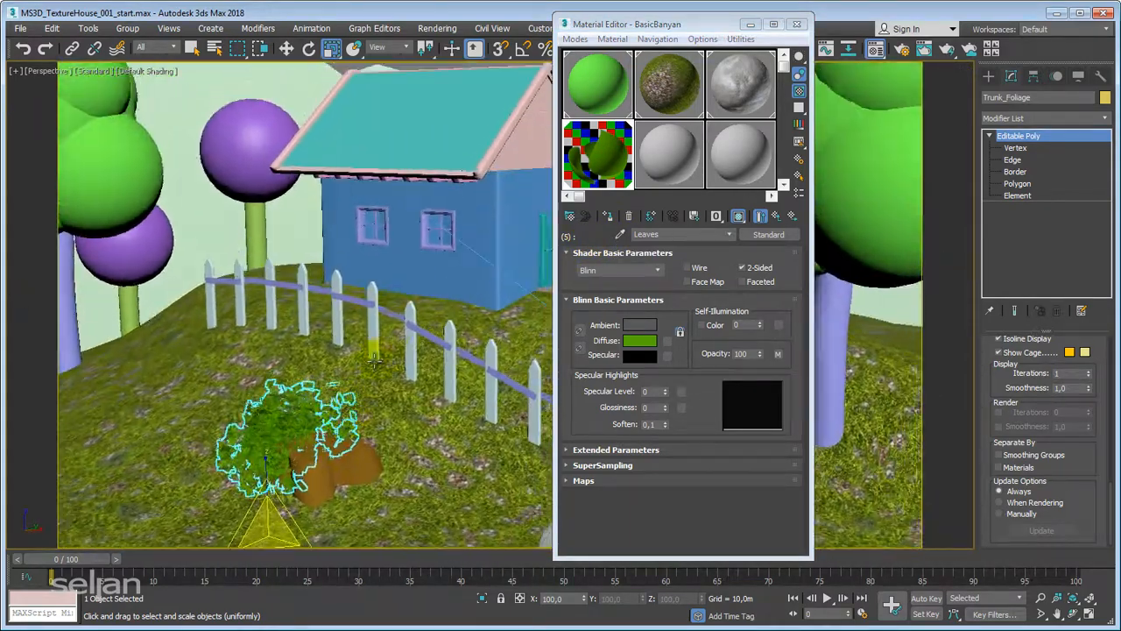
middle_click_drag(385, 235, 457, 419)
middle_click_drag(418, 333, 268, 368, "alt")
scroll(374, 348, "down", 3)
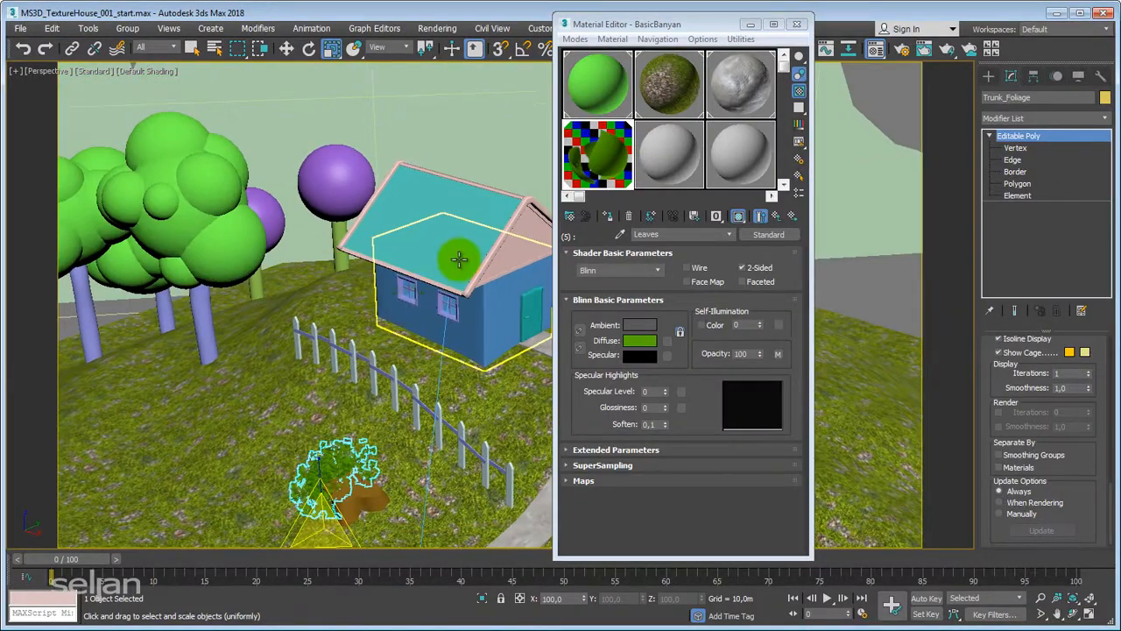
middle_click_drag(464, 348, 491, 304, "alt")
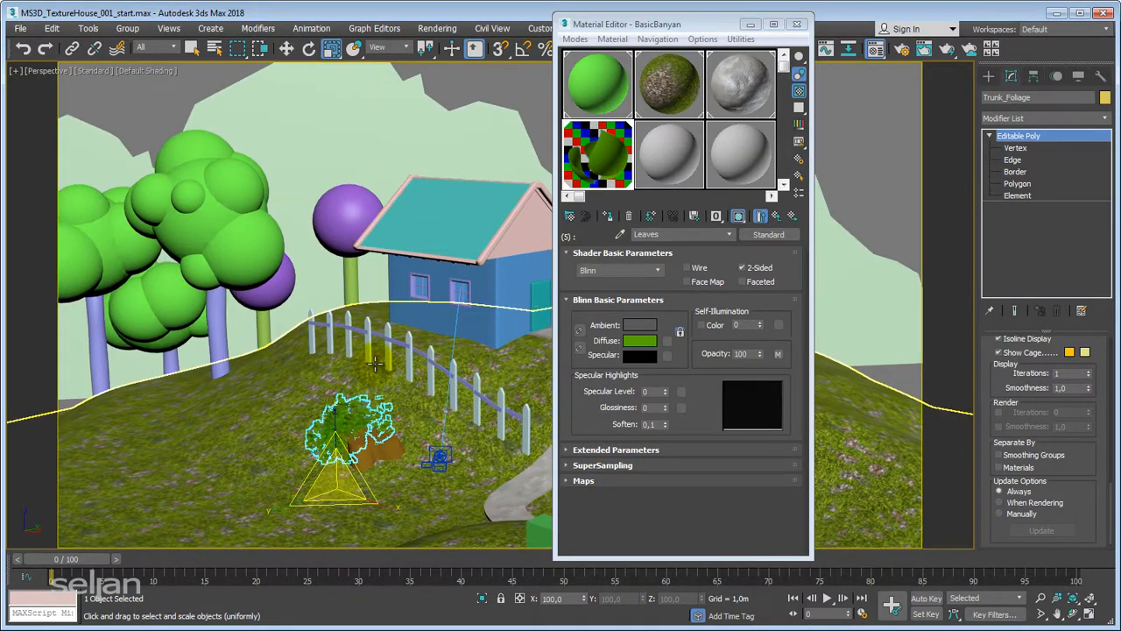
left_click(796, 24)
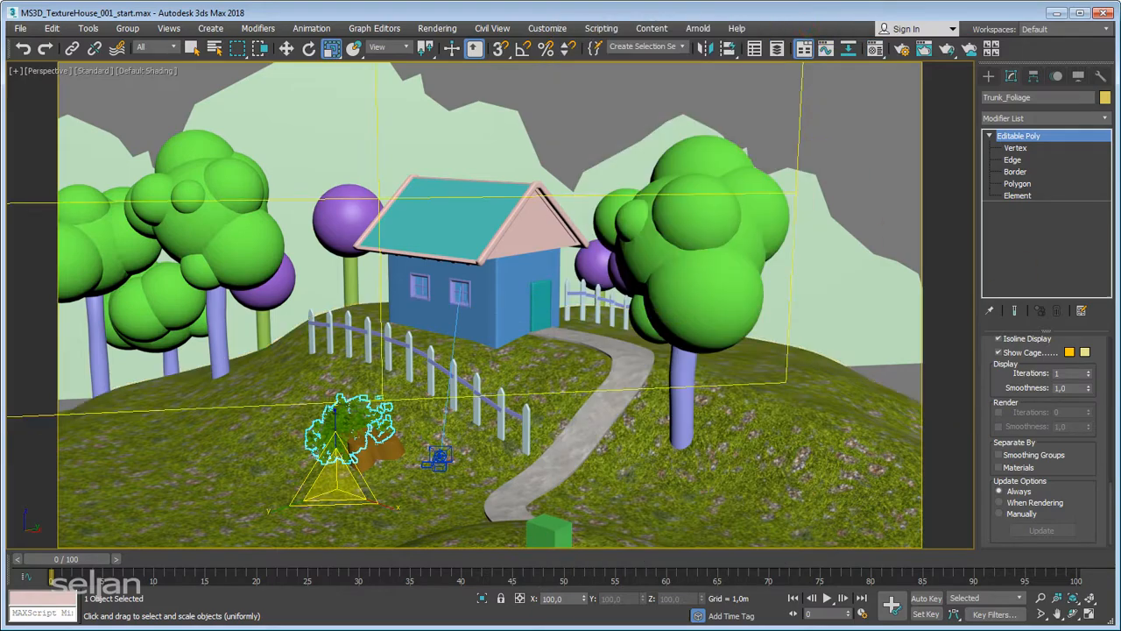